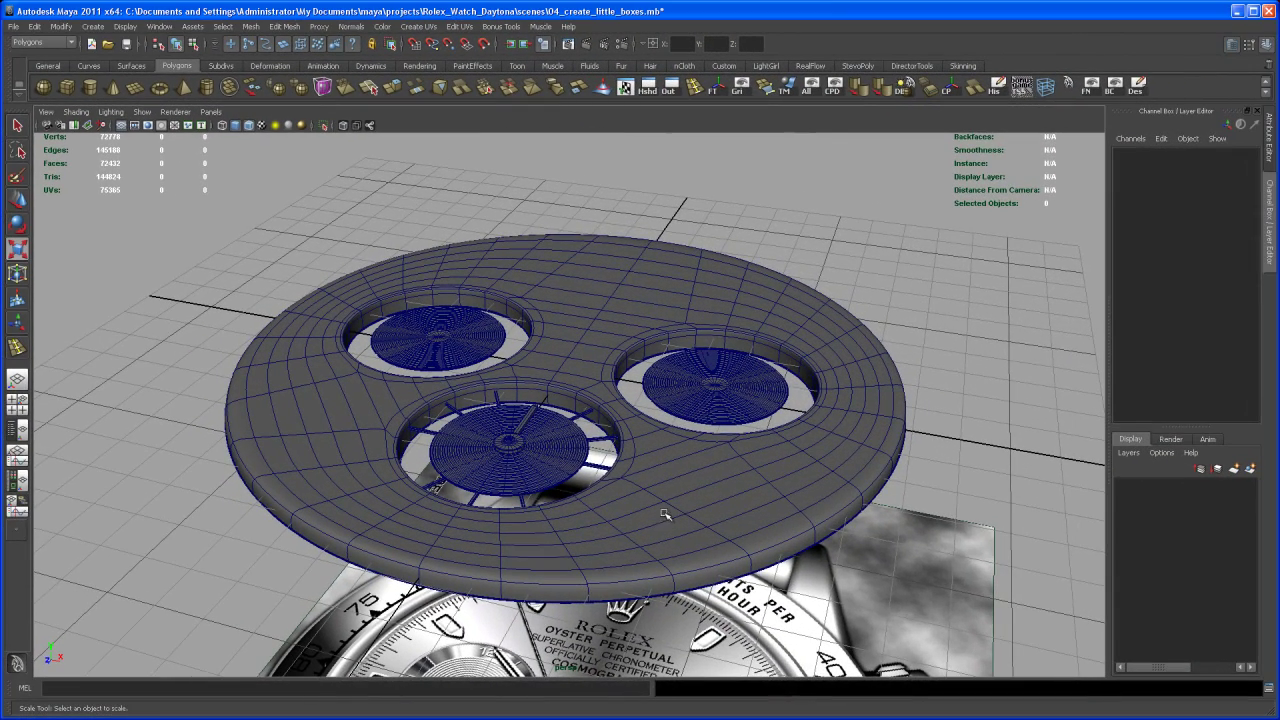
alt+drag(653, 555, 628, 402)
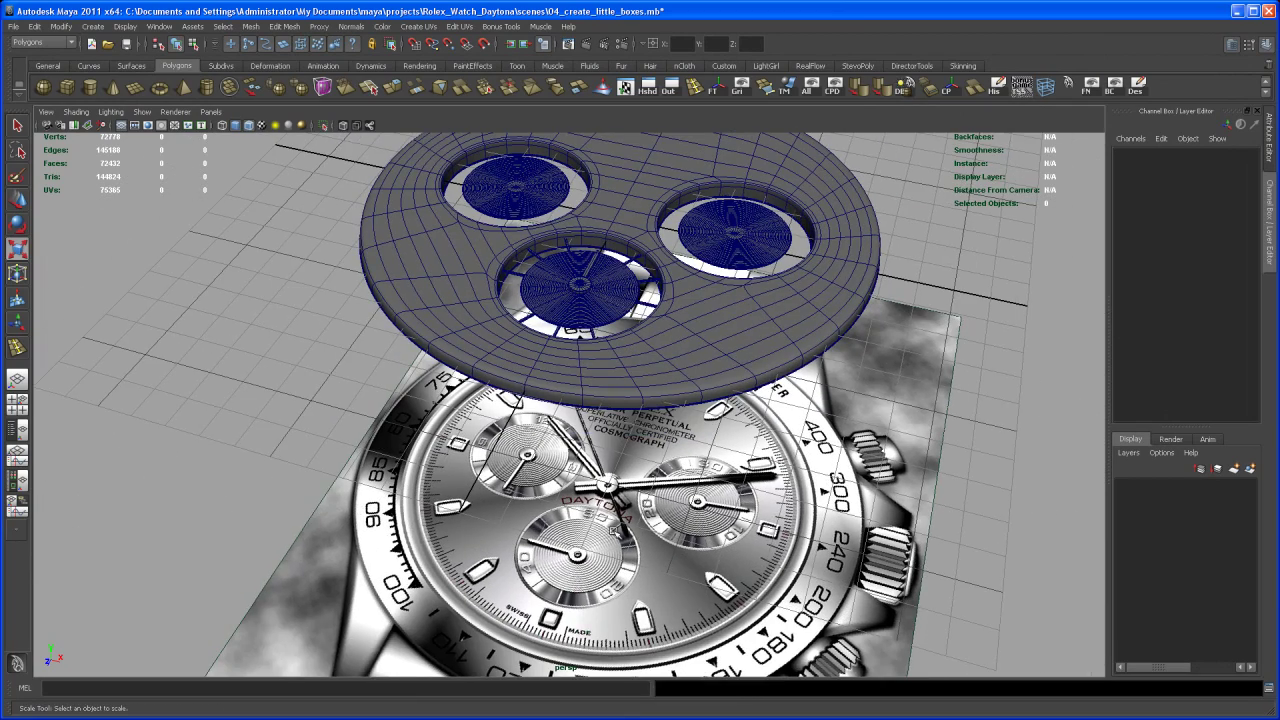
alt+middle_drag(611, 505, 594, 544)
alt+drag(594, 544, 589, 507)
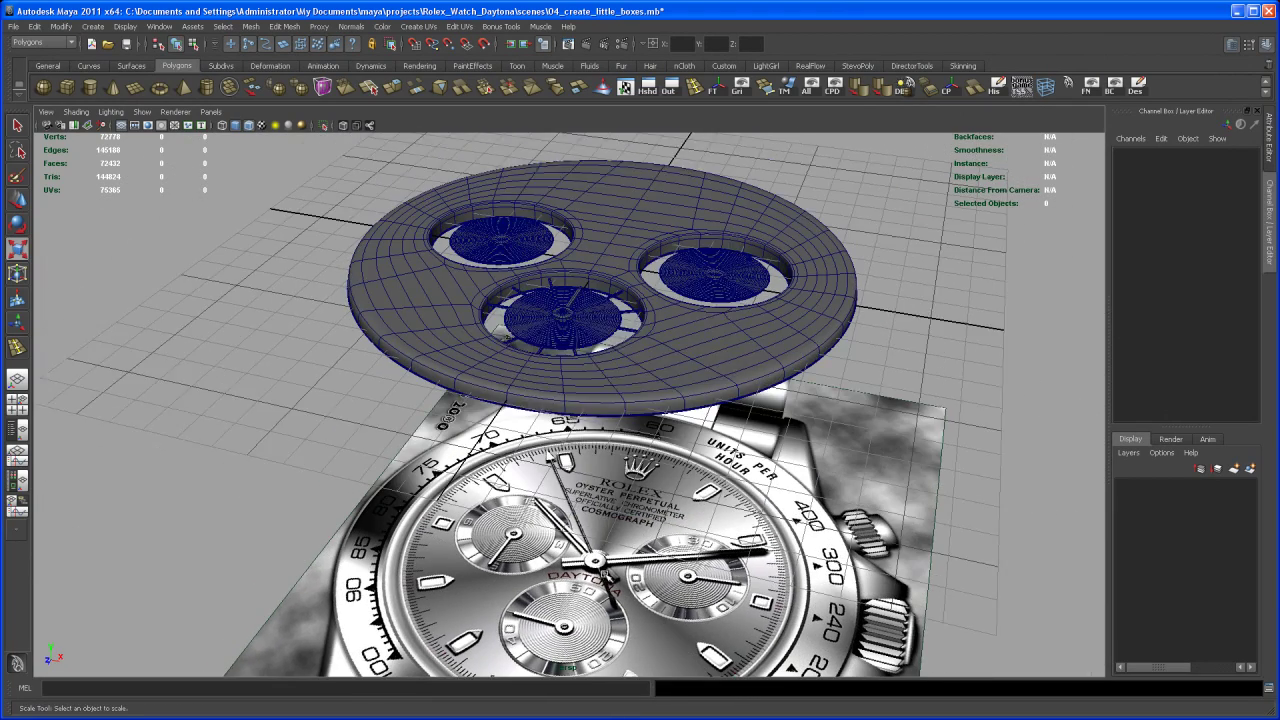
alt+middle_drag(589, 507, 592, 472)
alt+drag(578, 552, 588, 505)
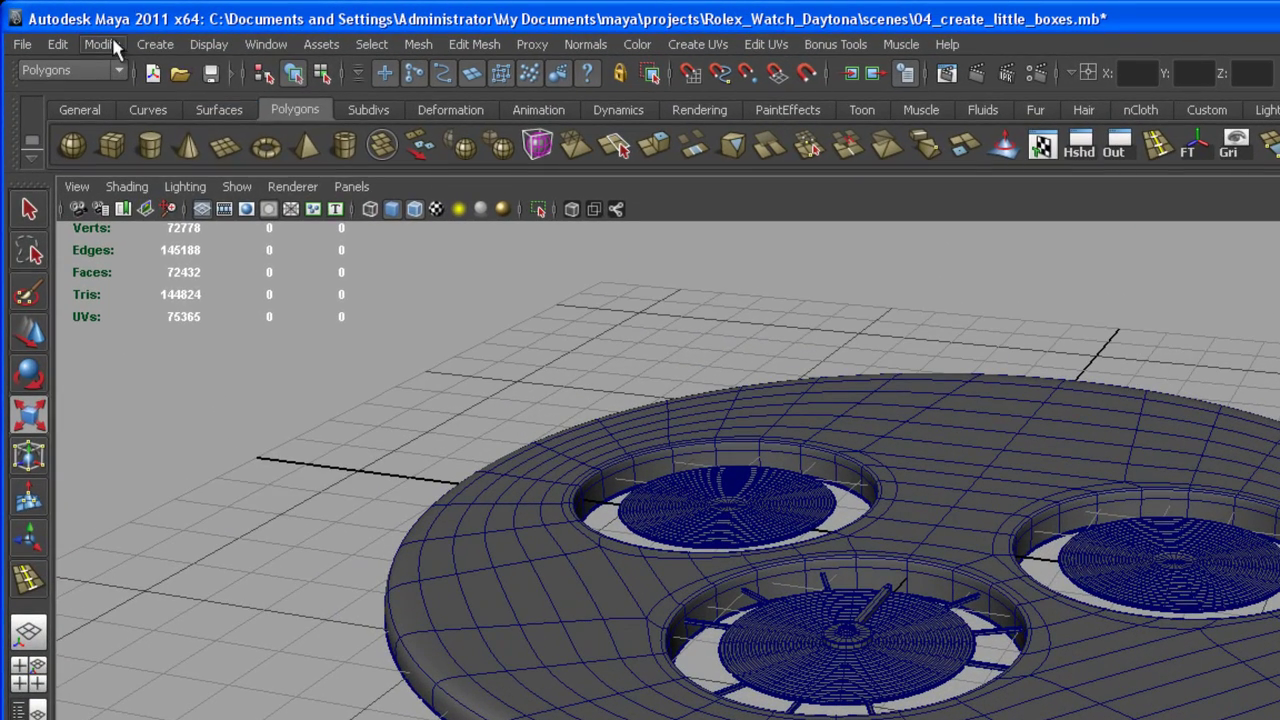
Create the beveled text "60" in the MicrogrammaDMedExt font with bevel width 0.04, bevel depth 0.05 and extrude distance 0.1.
click(158, 44)
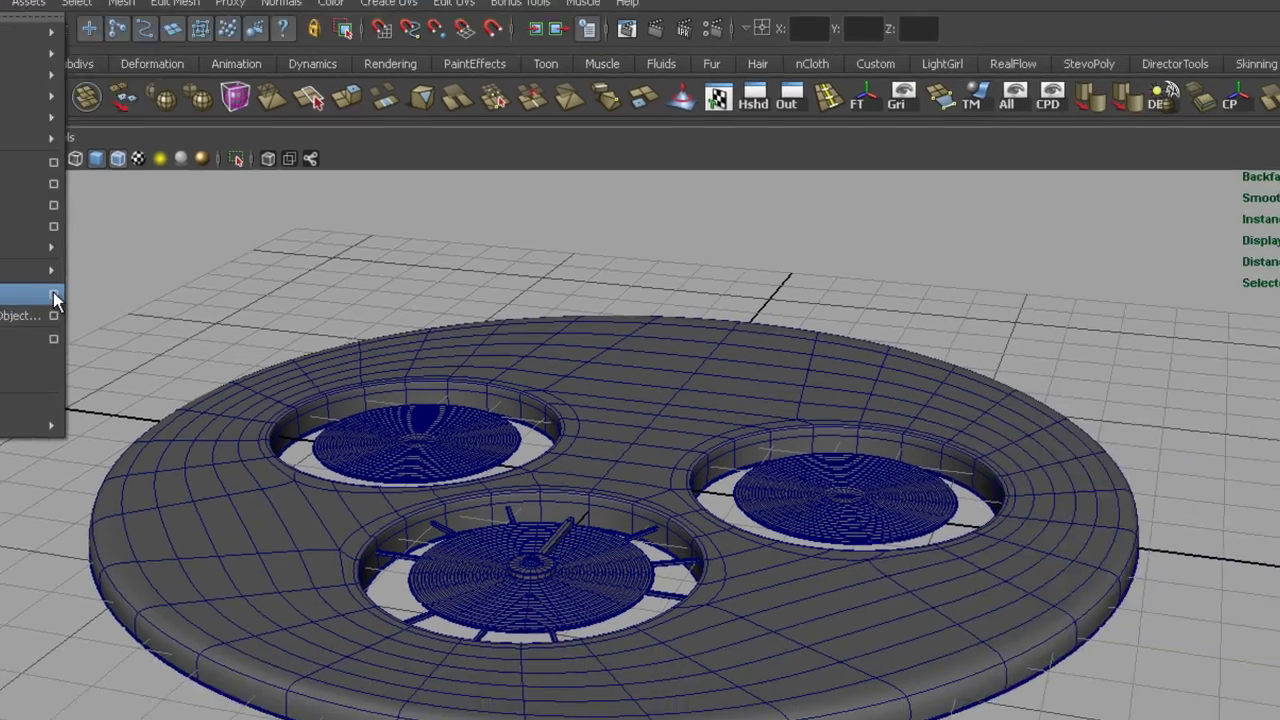
click(54, 296)
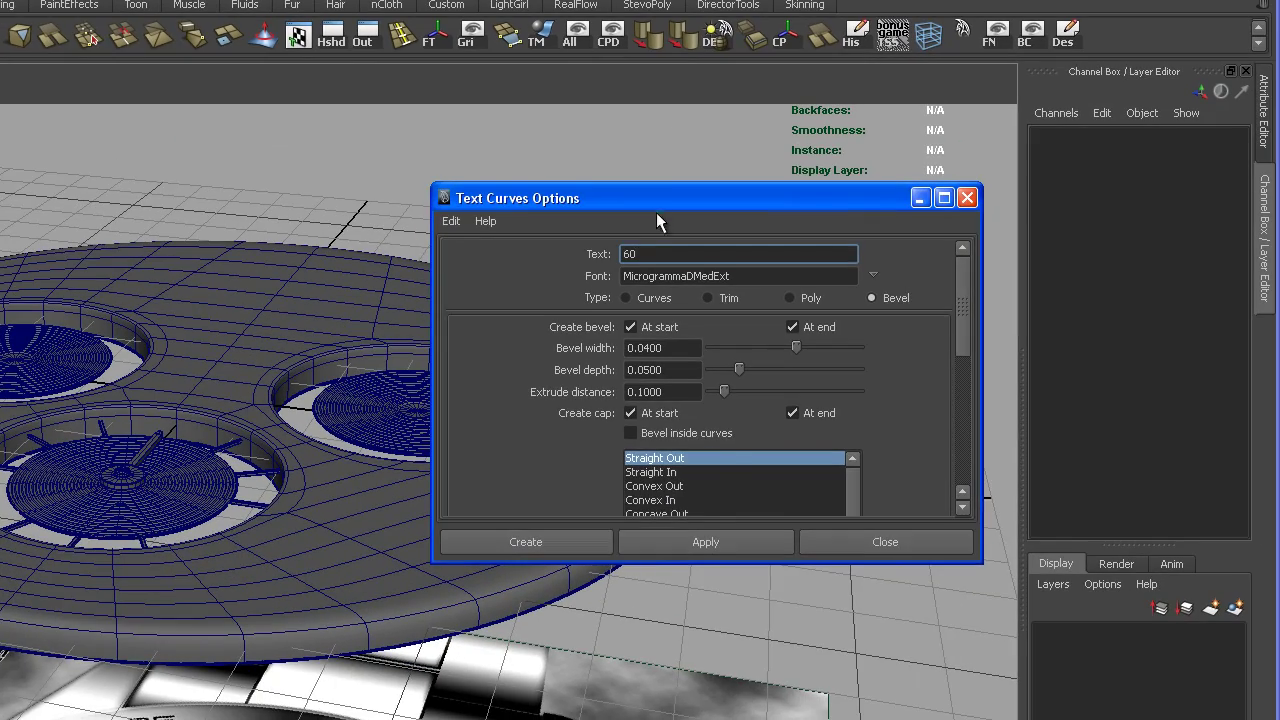
drag(660, 195, 689, 168)
alt+right_drag(202, 338, 303, 534)
alt+middle_drag(308, 540, 358, 493)
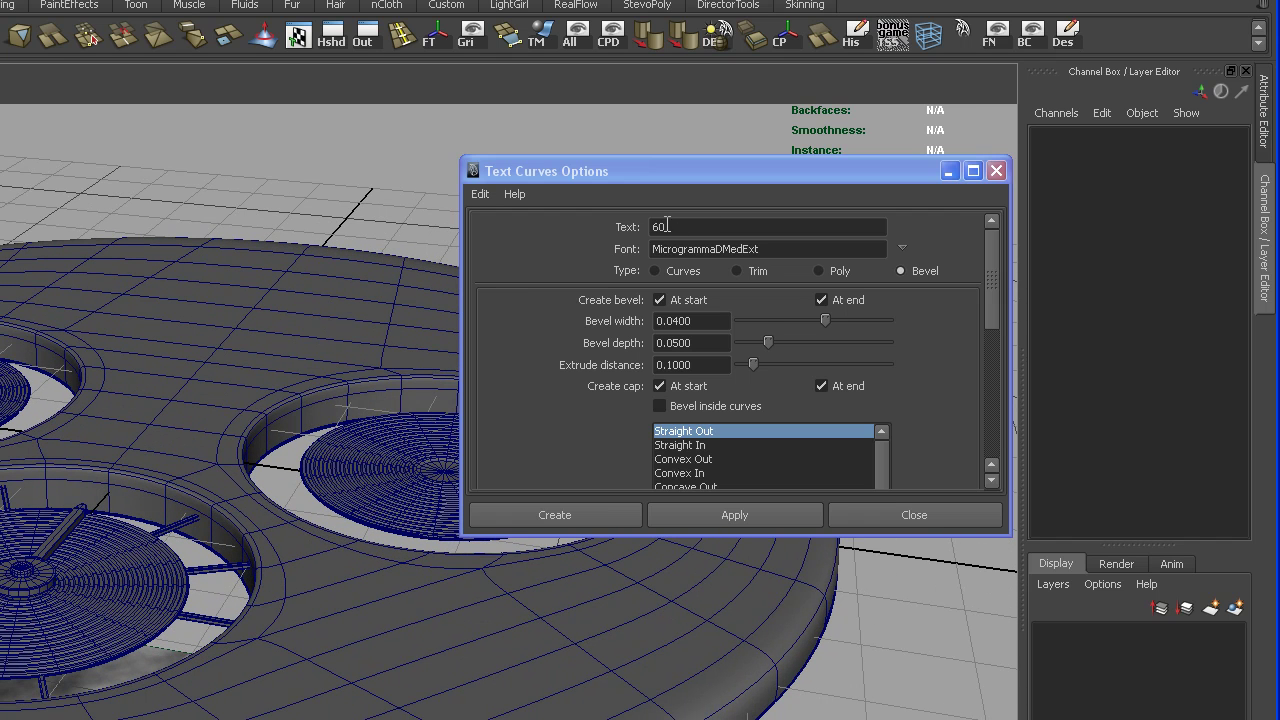
click(665, 226)
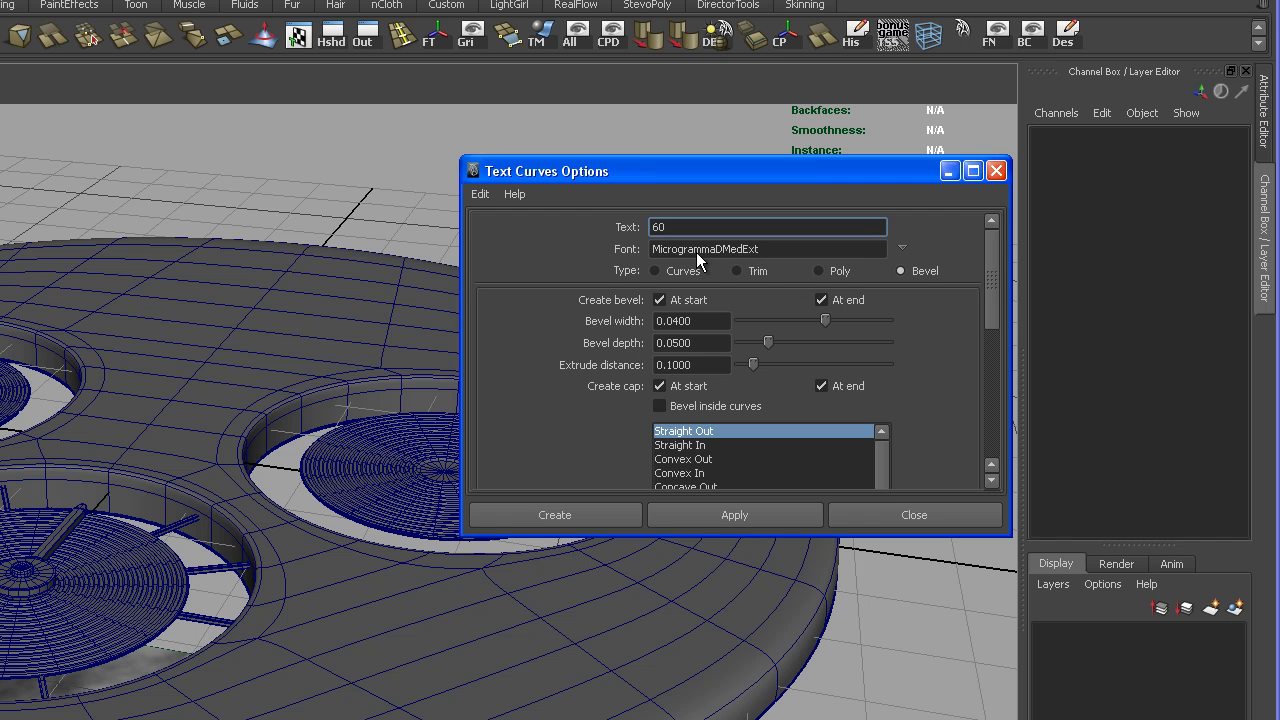
click(897, 249)
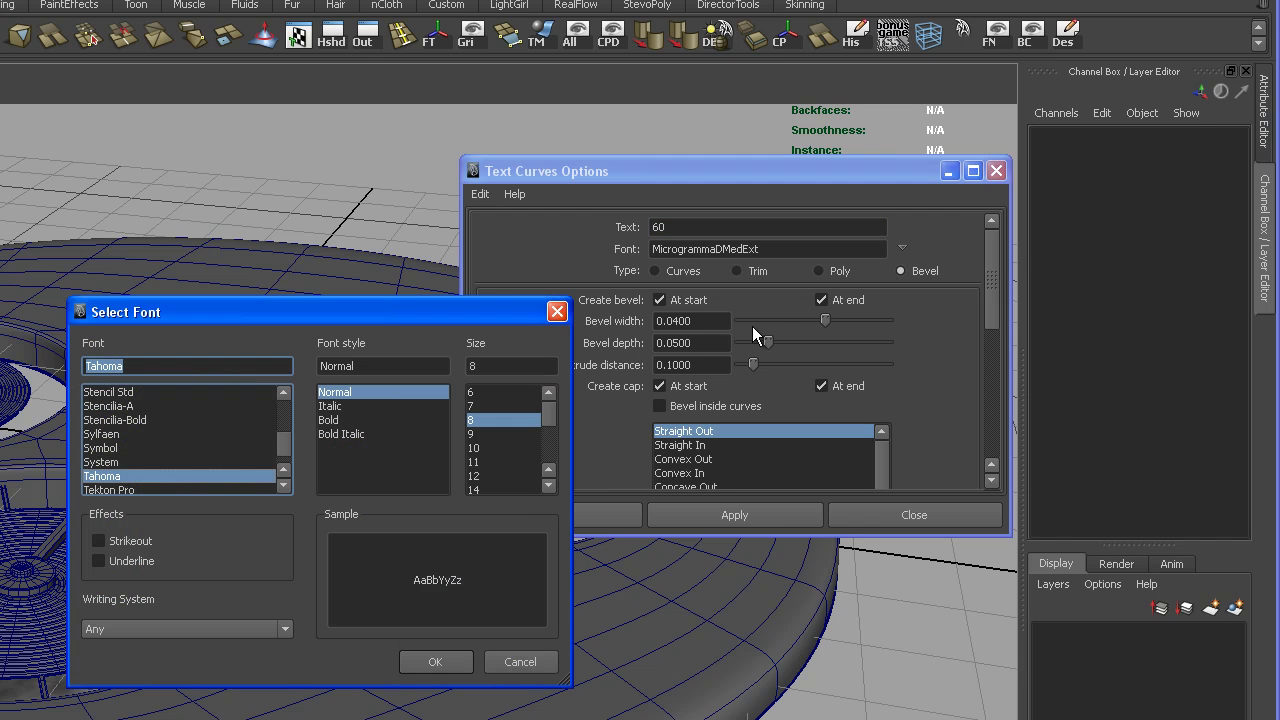
click(529, 658)
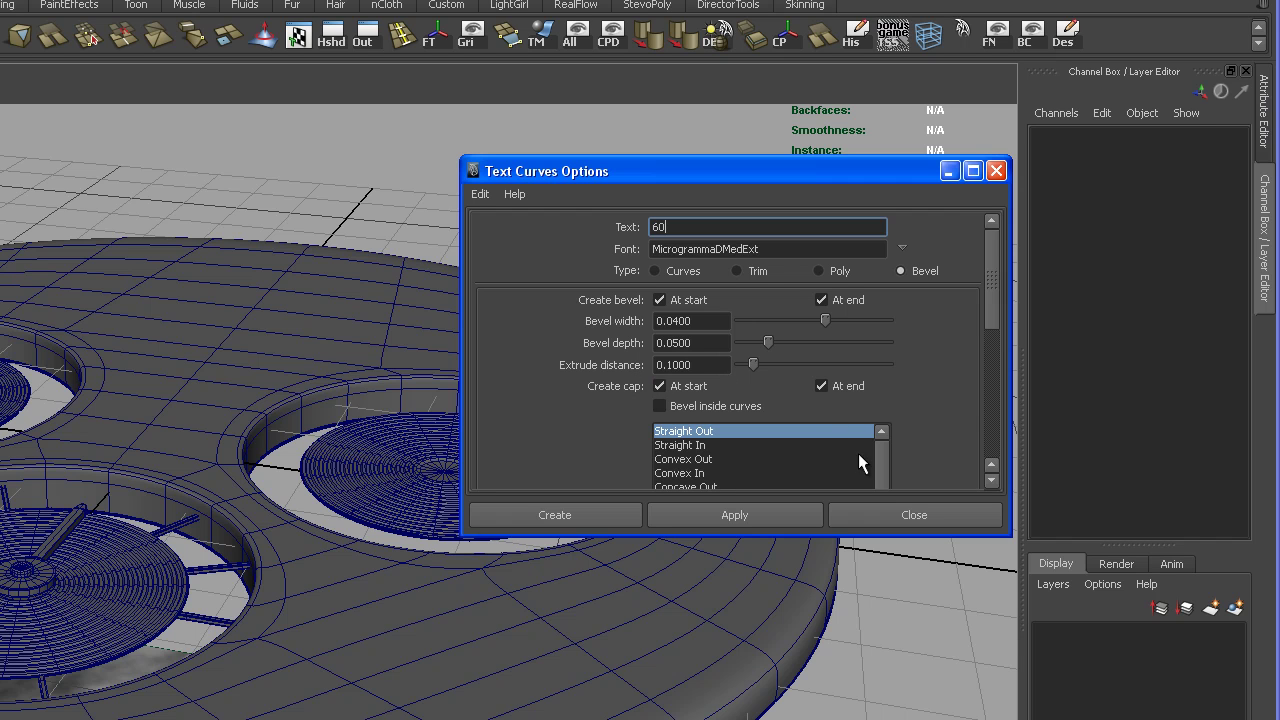
mouse_move(985, 305)
mouse_down()
mouse_move(1004, 396)
mouse_move(983, 286)
mouse_up()
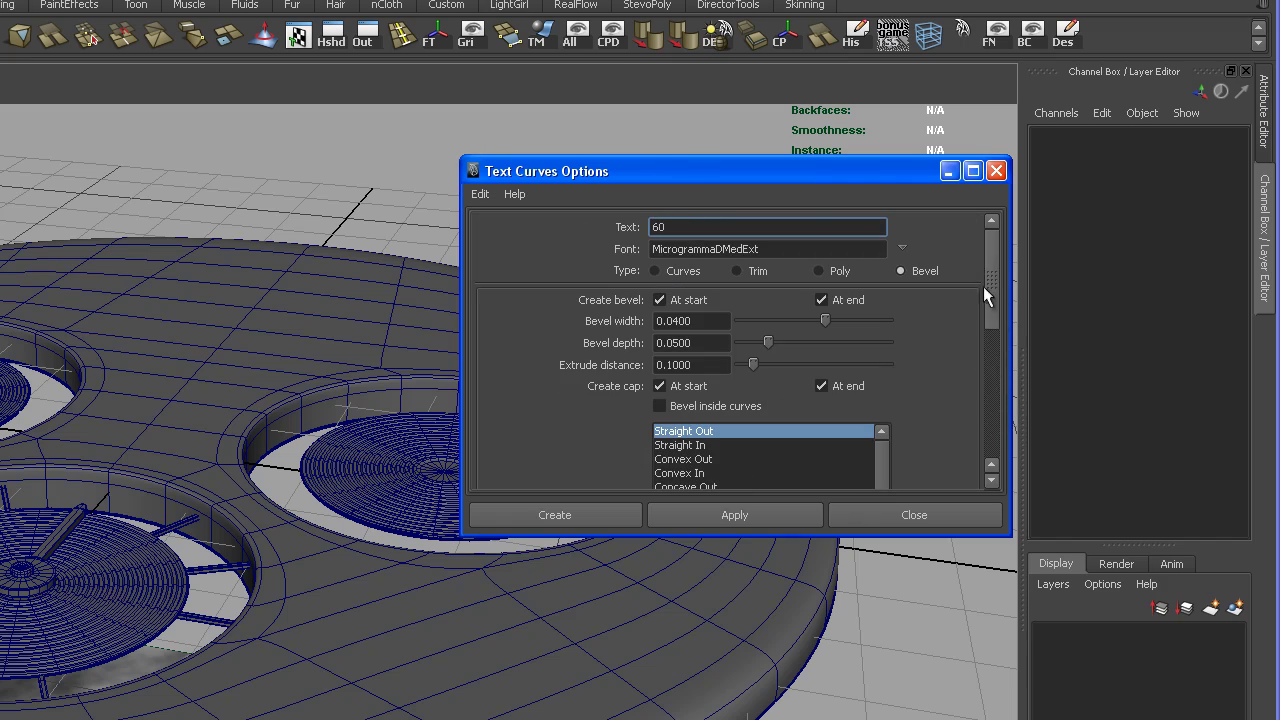
click(745, 516)
click(914, 514)
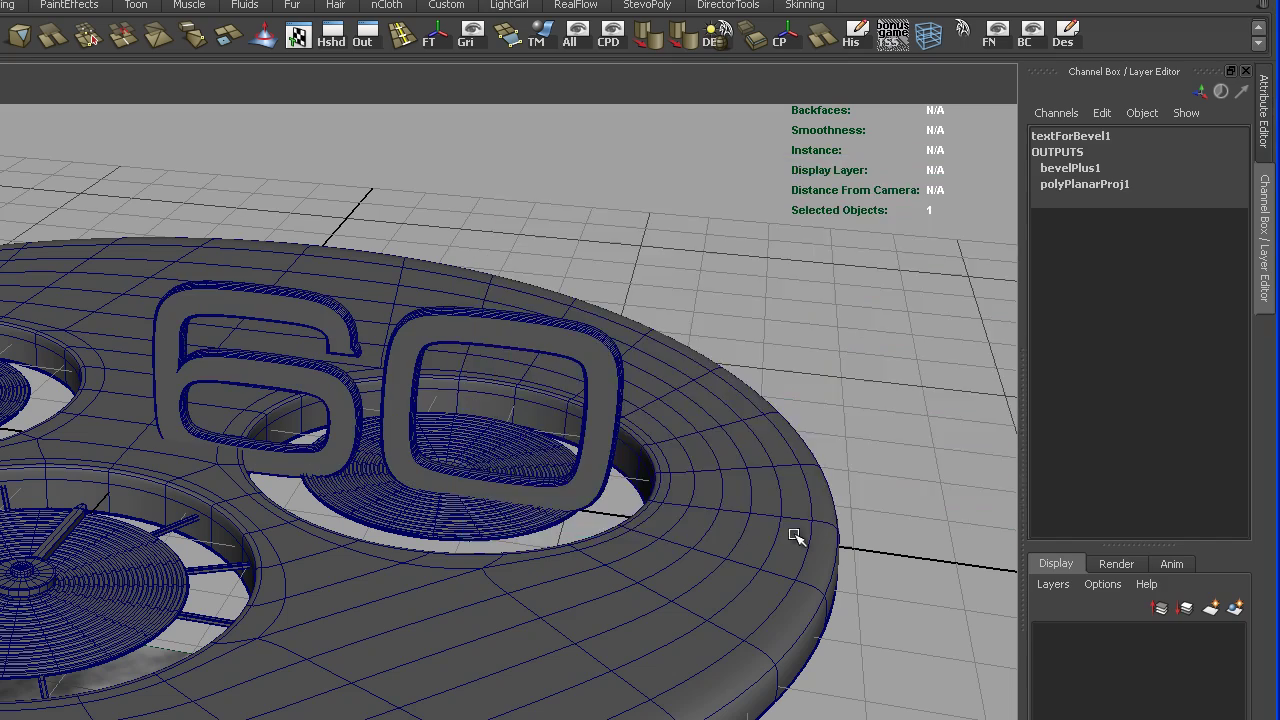
Examine the bevel at the open end of the 6's upper stroke in the perspective view.
alt+drag(916, 405, 756, 420)
alt+drag(712, 372, 648, 546)
alt+right_drag(648, 546, 623, 511)
alt+middle_drag(623, 511, 658, 508)
alt+right_drag(630, 480, 643, 486)
alt+drag(643, 486, 634, 438)
alt+right_drag(646, 474, 662, 494)
alt+drag(662, 494, 670, 430)
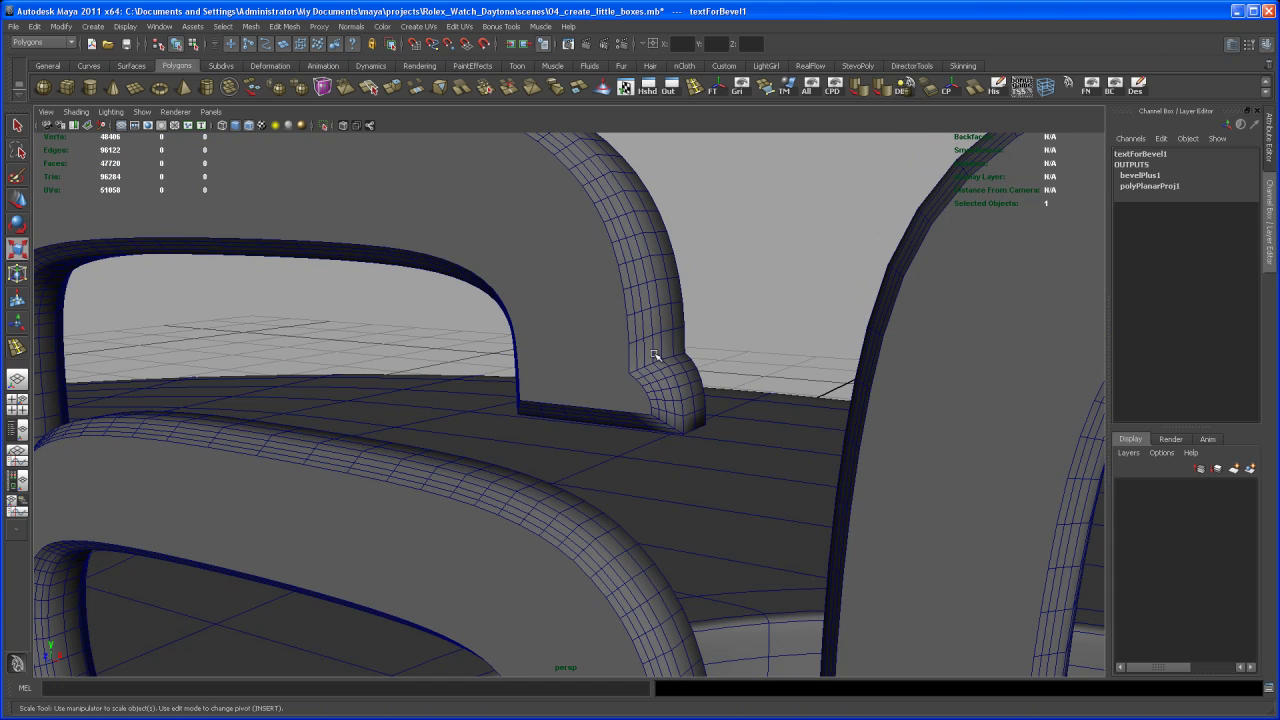
mouse_move(668, 363)
alt+mouse_down()
mouse_move(700, 406)
mouse_move(723, 400)
mouse_move(650, 372)
alt+mouse_up()
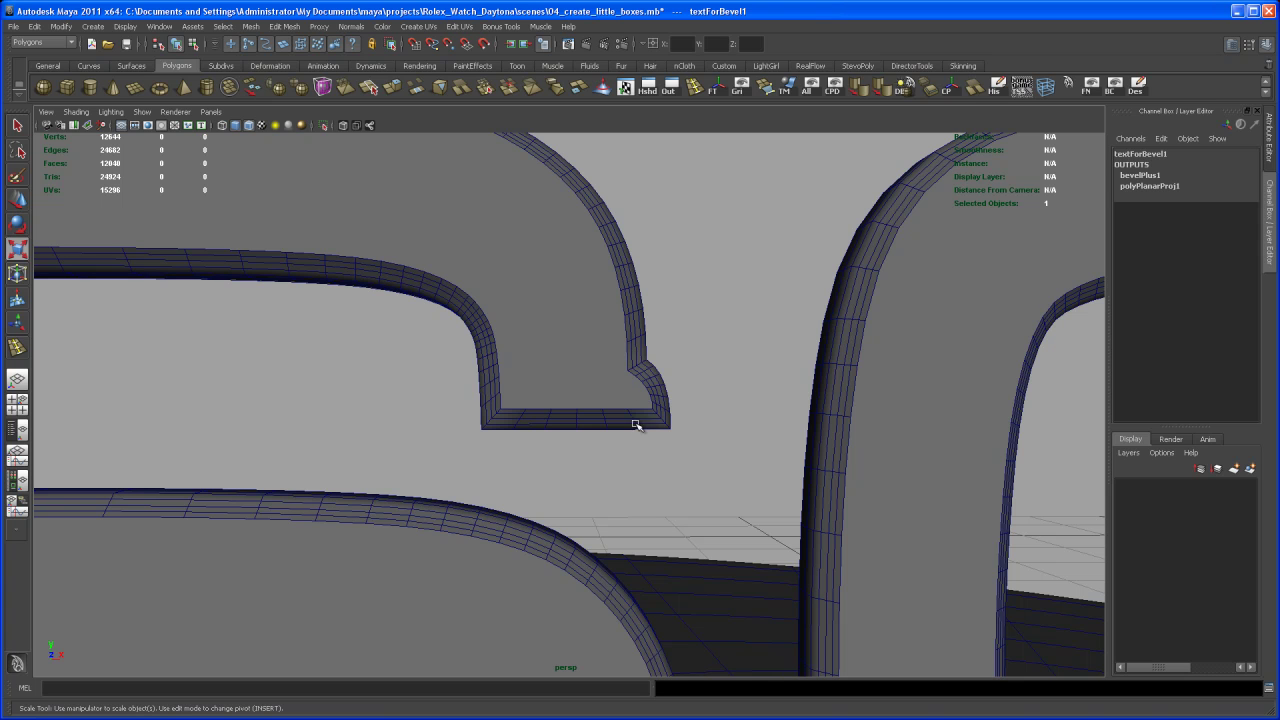
alt+right_drag(645, 412, 629, 371)
Display the open end of the 6's upper stroke close up in the front view, shaded with wireframe.
key(space)
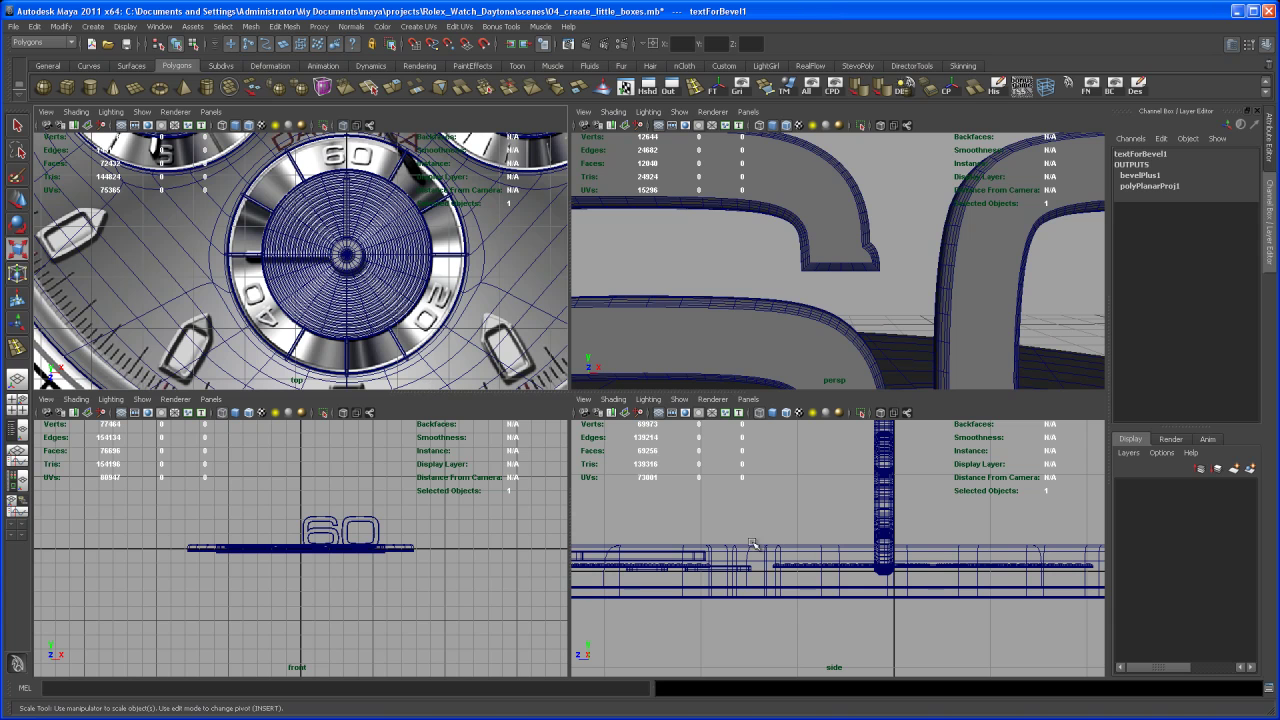
key(space)
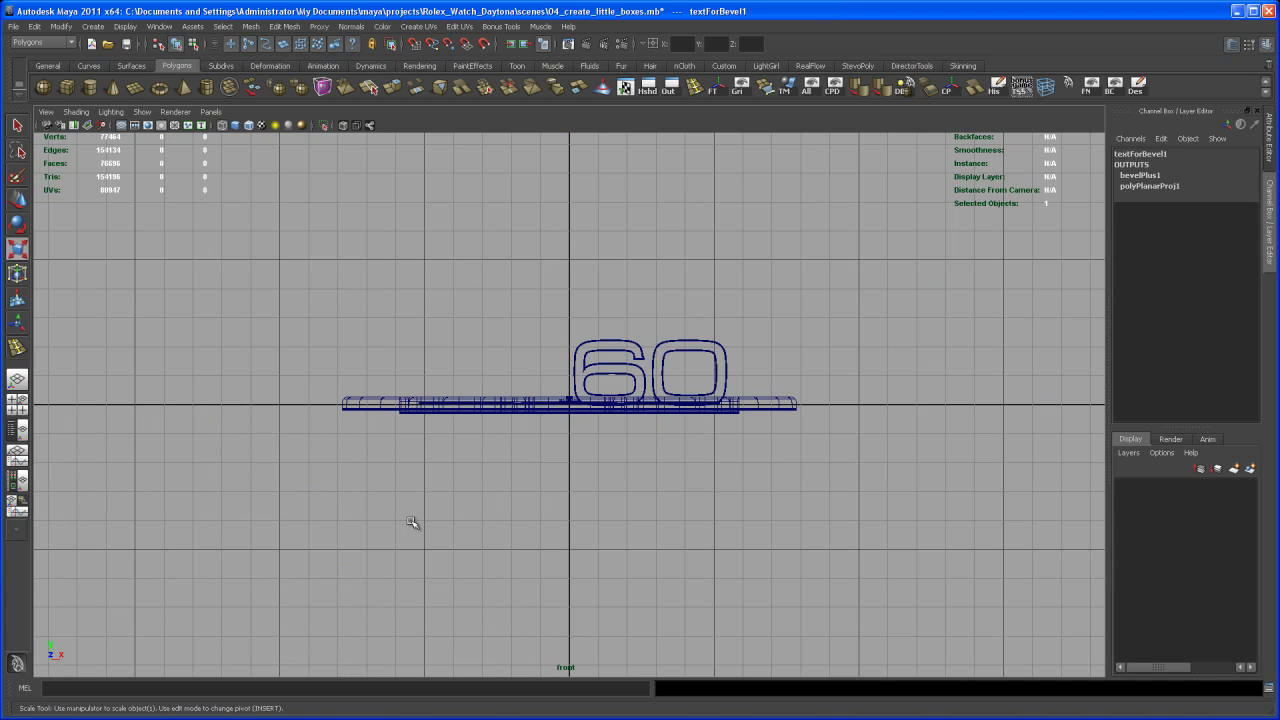
alt+right_drag(409, 520, 953, 612)
alt+middle_drag(815, 434, 720, 512)
alt+right_drag(720, 512, 928, 576)
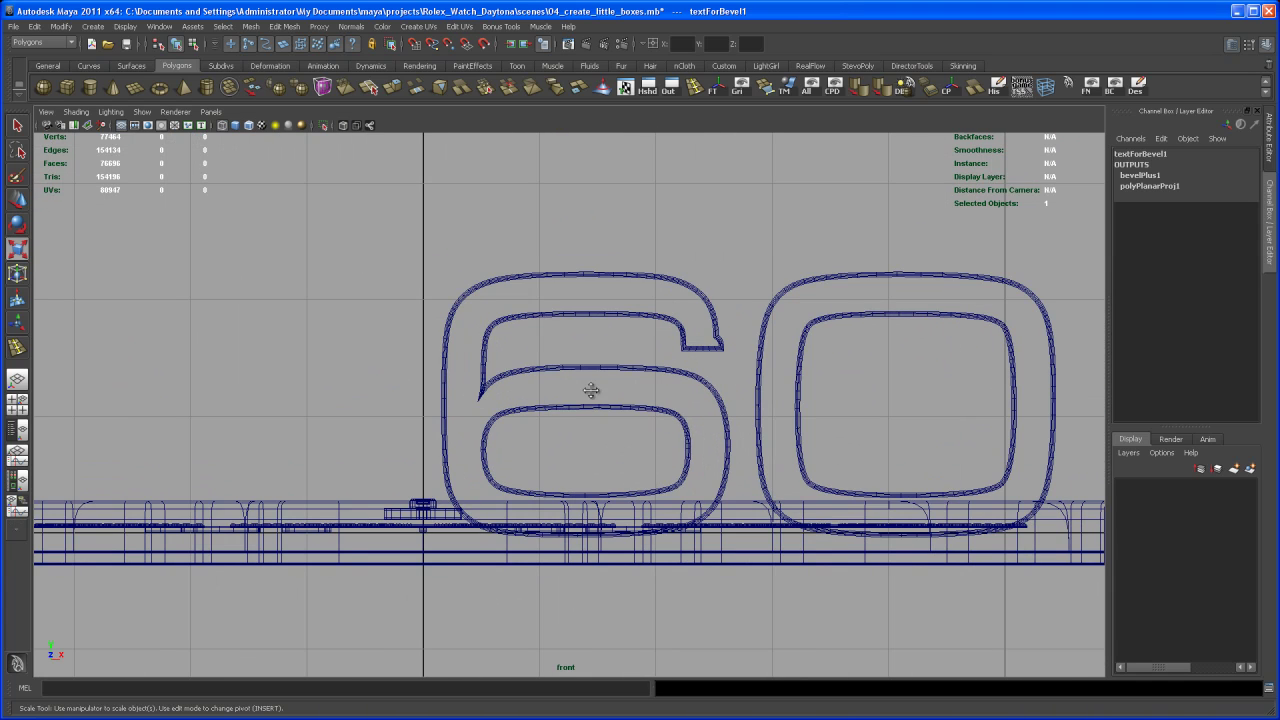
alt+middle_drag(592, 391, 503, 498)
alt+right_drag(503, 498, 980, 645)
alt+middle_drag(707, 561, 616, 471)
alt+right_drag(615, 471, 751, 554)
alt+right_drag(655, 545, 786, 603)
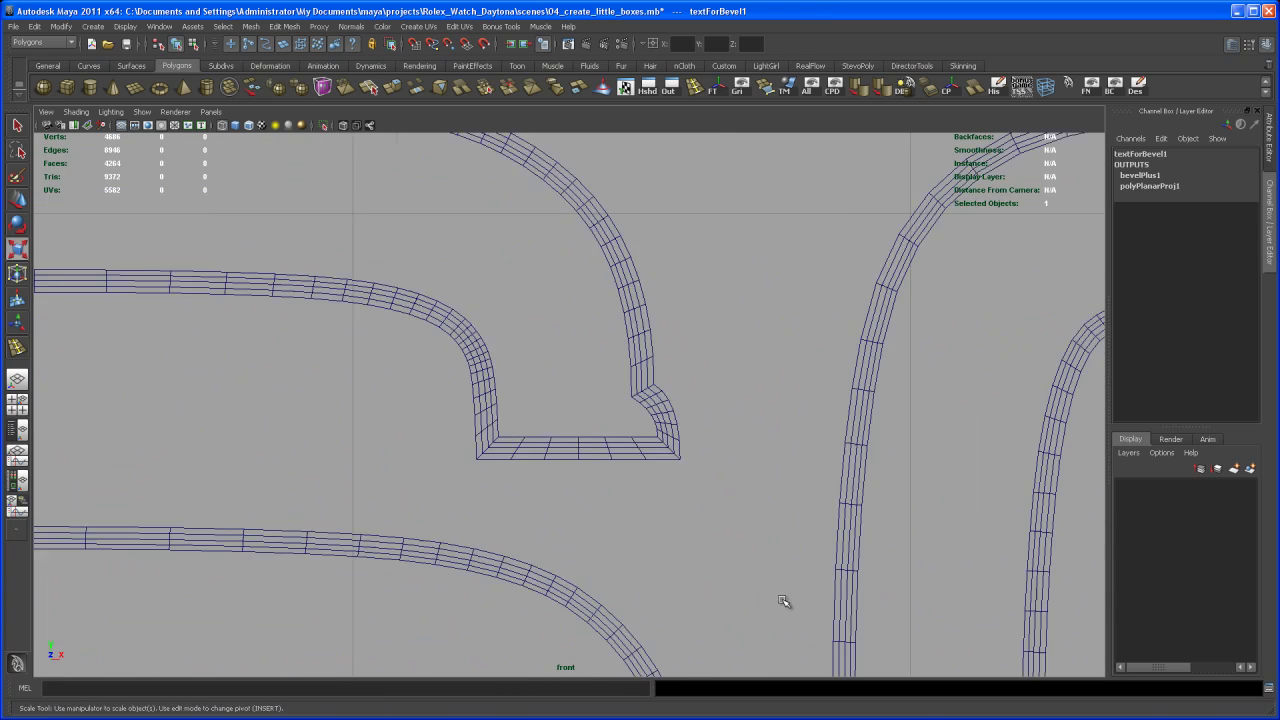
alt+middle_drag(621, 566, 590, 465)
alt+right_drag(590, 465, 690, 507)
alt+middle_drag(613, 410, 627, 561)
scroll(690, 548, up, 2)
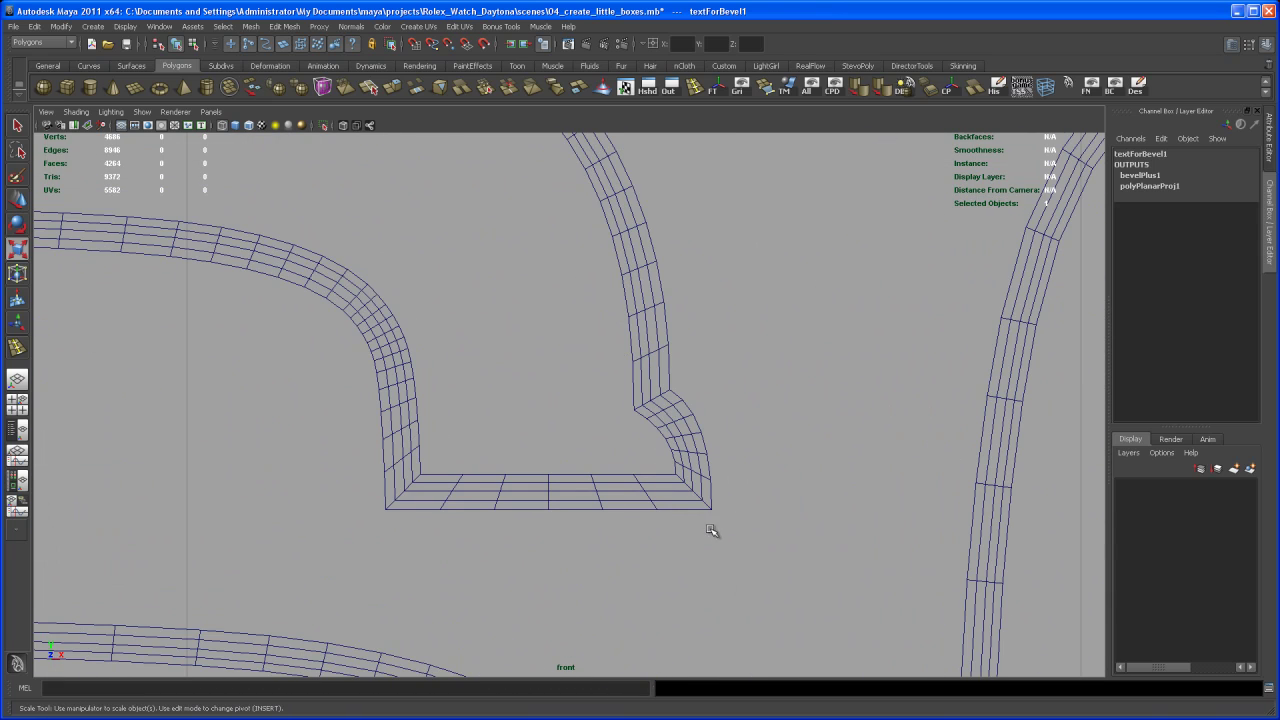
key(5)
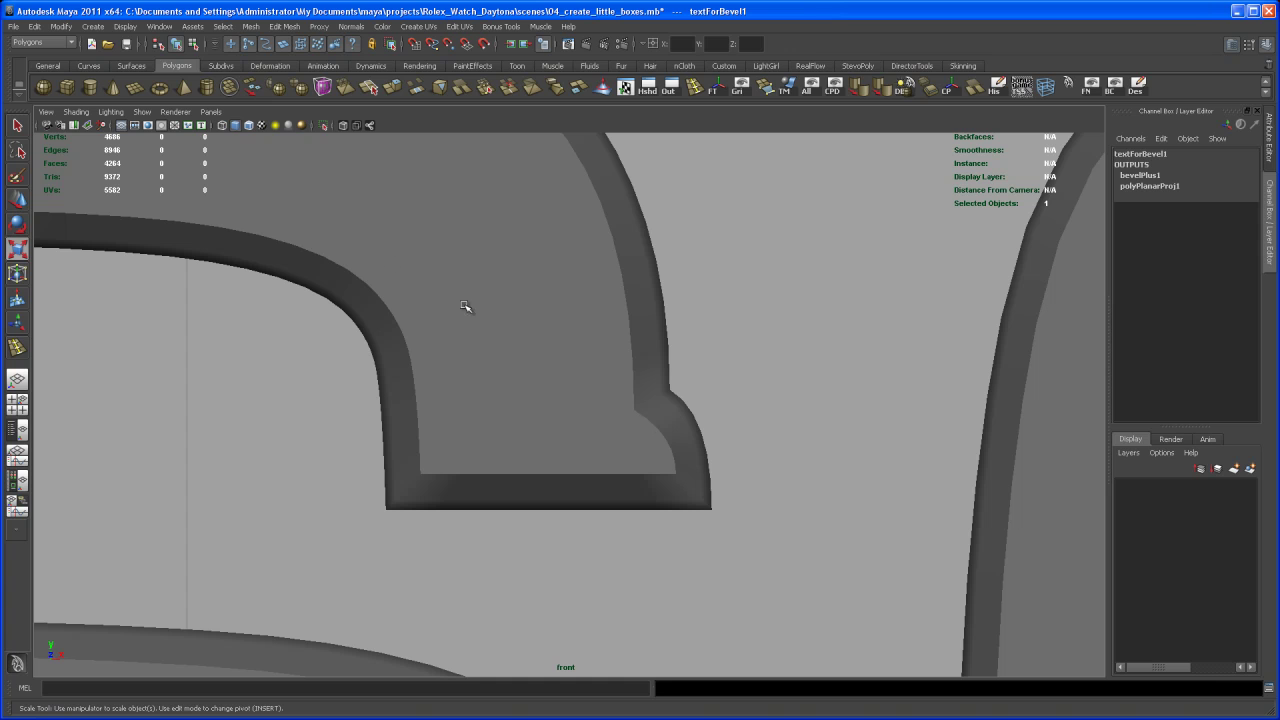
click(249, 128)
scroll(694, 508, up, 2)
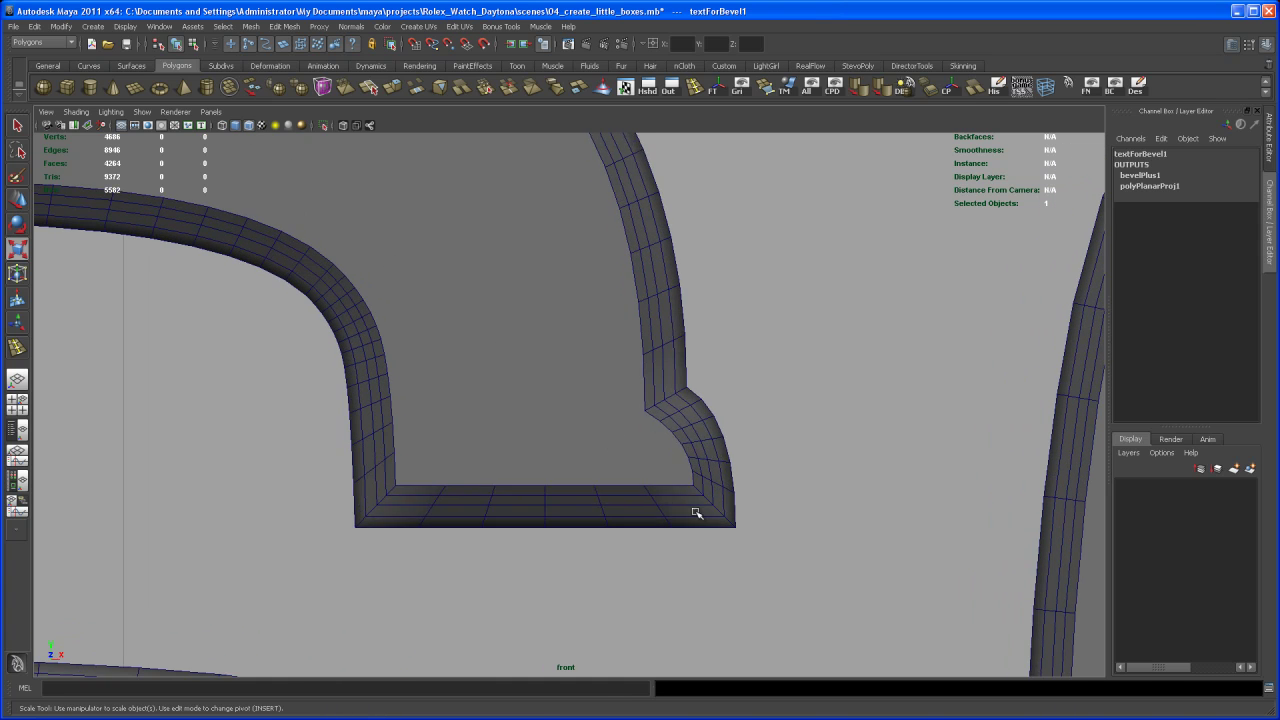
mouse_move(694, 508)
alt+middle_down()
mouse_move(680, 434)
mouse_move(689, 450)
alt+middle_up()
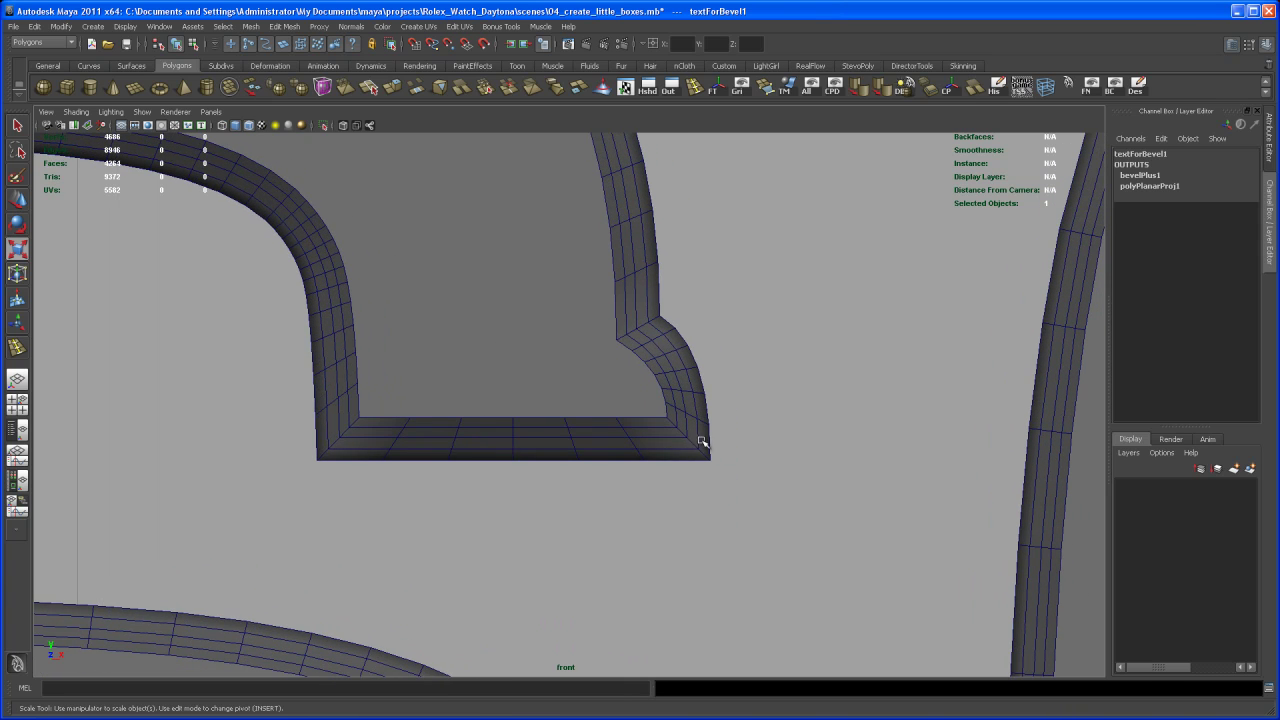
Move the vertices around the outer bottom corner of the 6's open stroke end inward along X, in line with the stroke's side.
right_drag(690, 414, 657, 406)
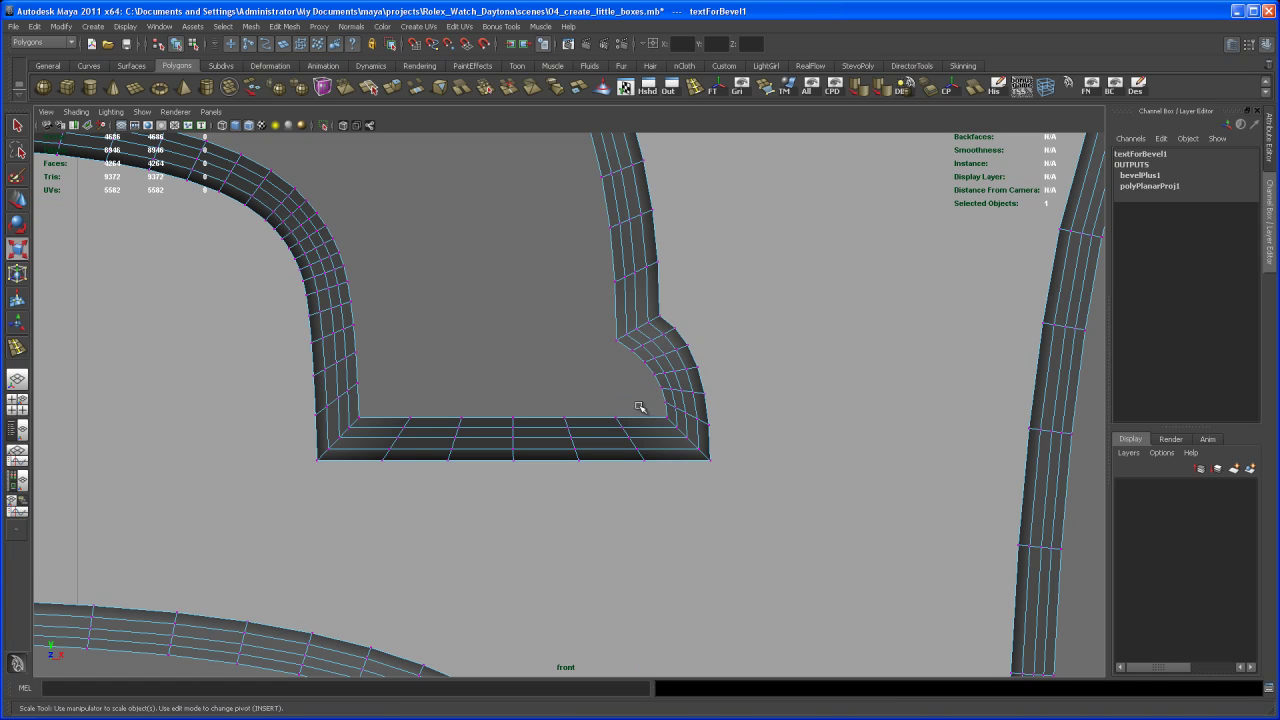
drag(498, 404, 737, 510)
key(w)
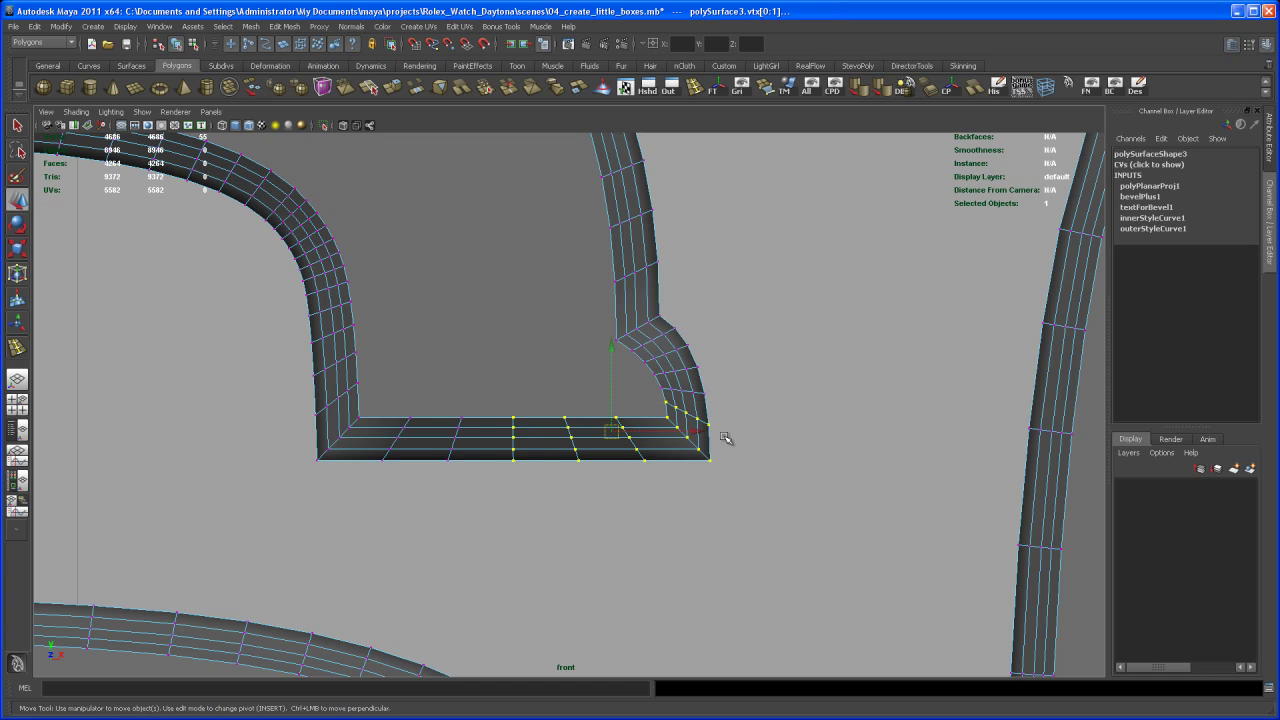
drag(695, 433, 670, 437)
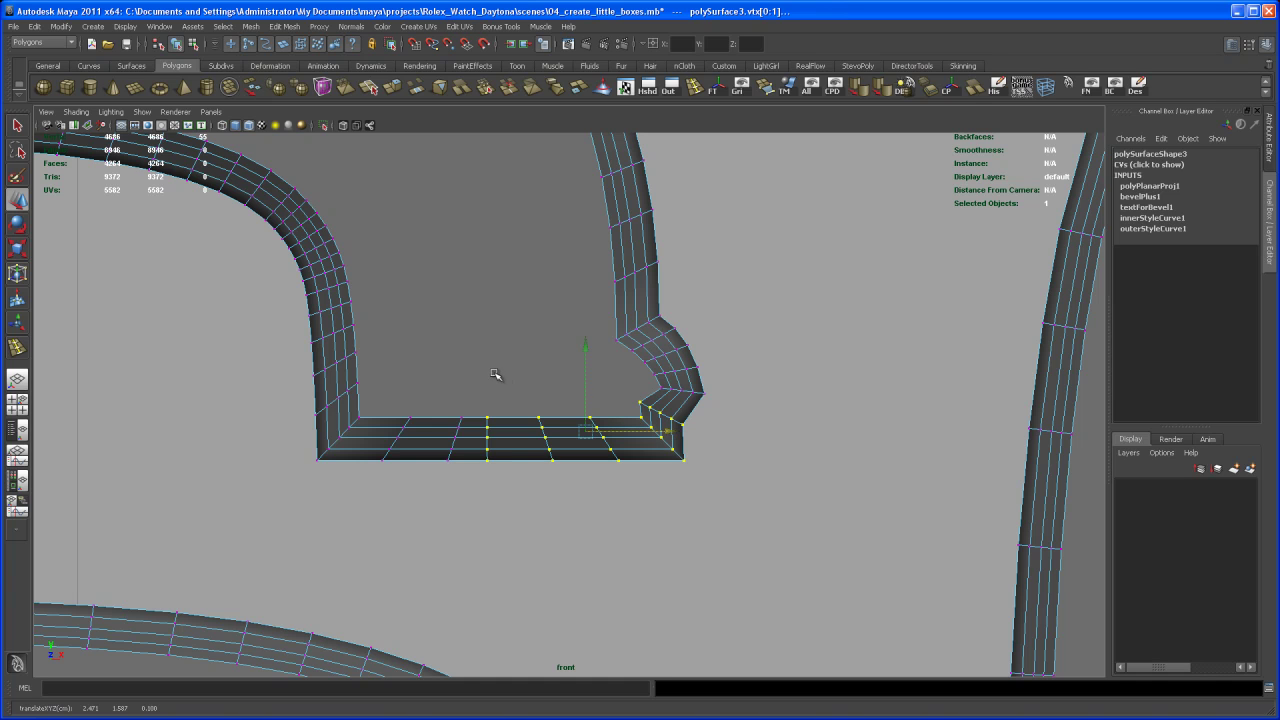
drag(528, 405, 755, 491)
drag(697, 431, 679, 432)
Delete the four edge loops that form the bulge above the outer corner of the 6's open stroke end.
alt+middle_drag(693, 401, 660, 408)
alt+right_drag(660, 408, 678, 360)
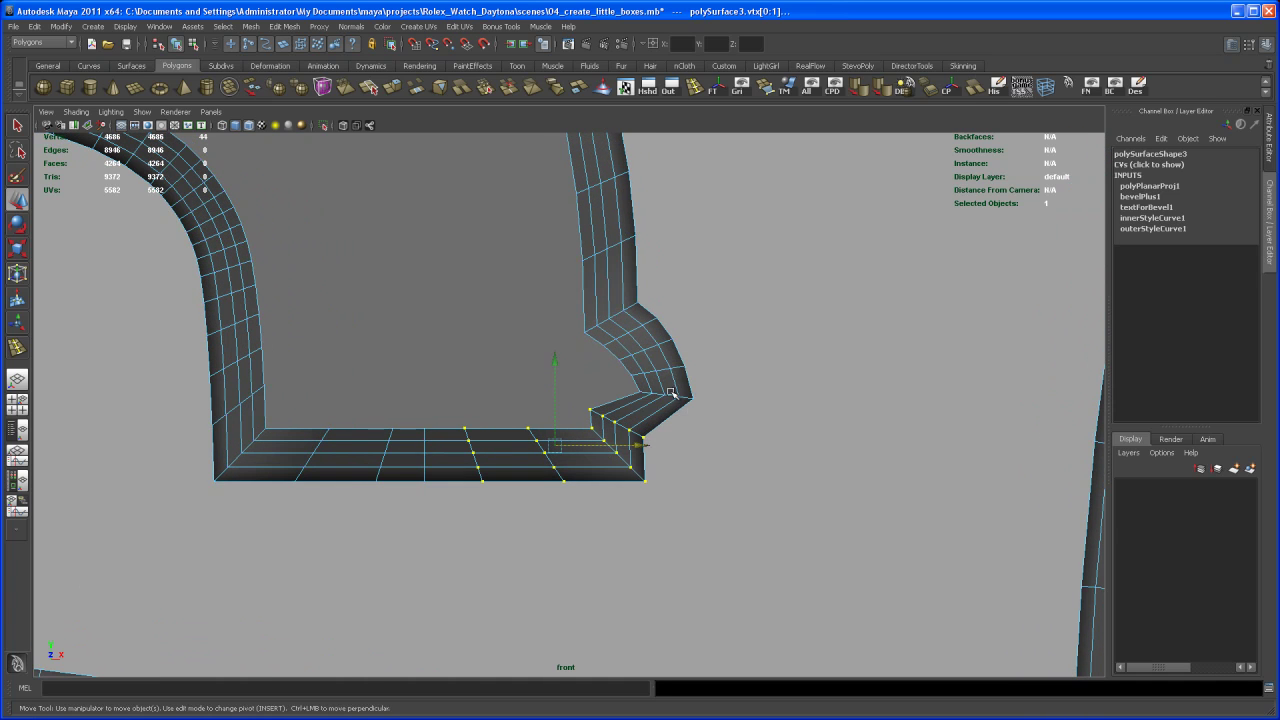
key(q)
click(676, 402)
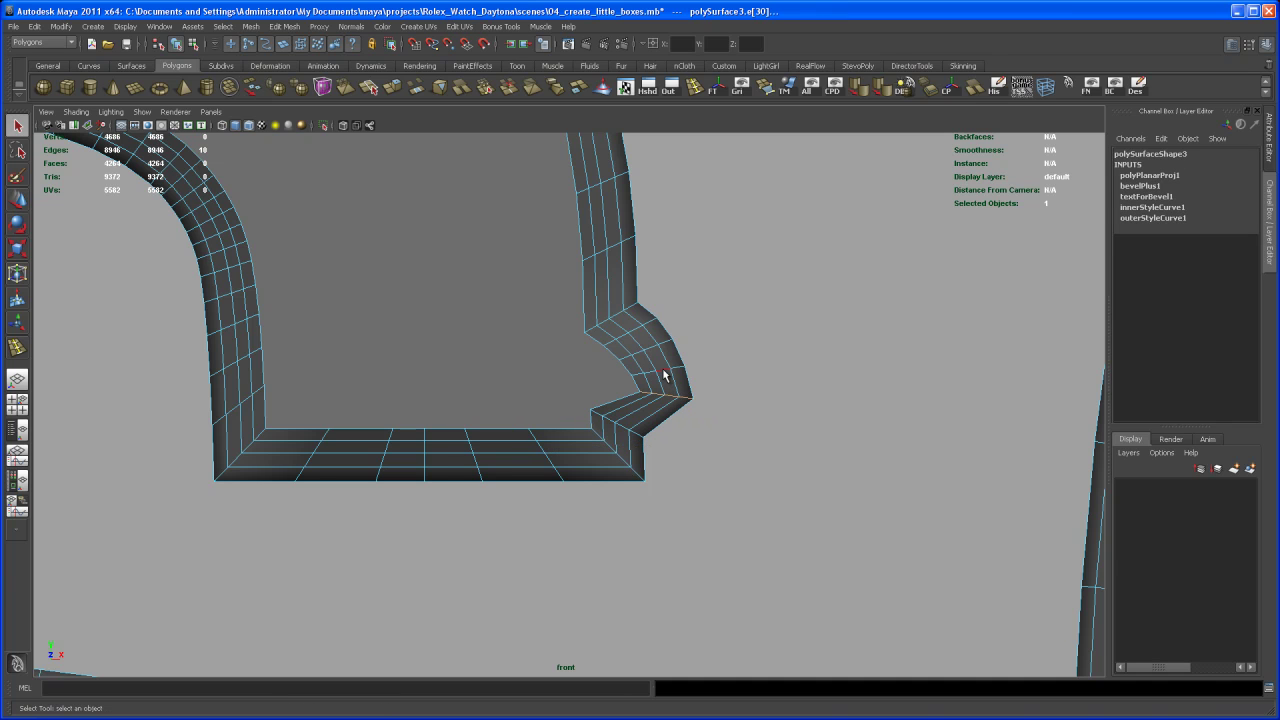
shift+double_click(671, 368)
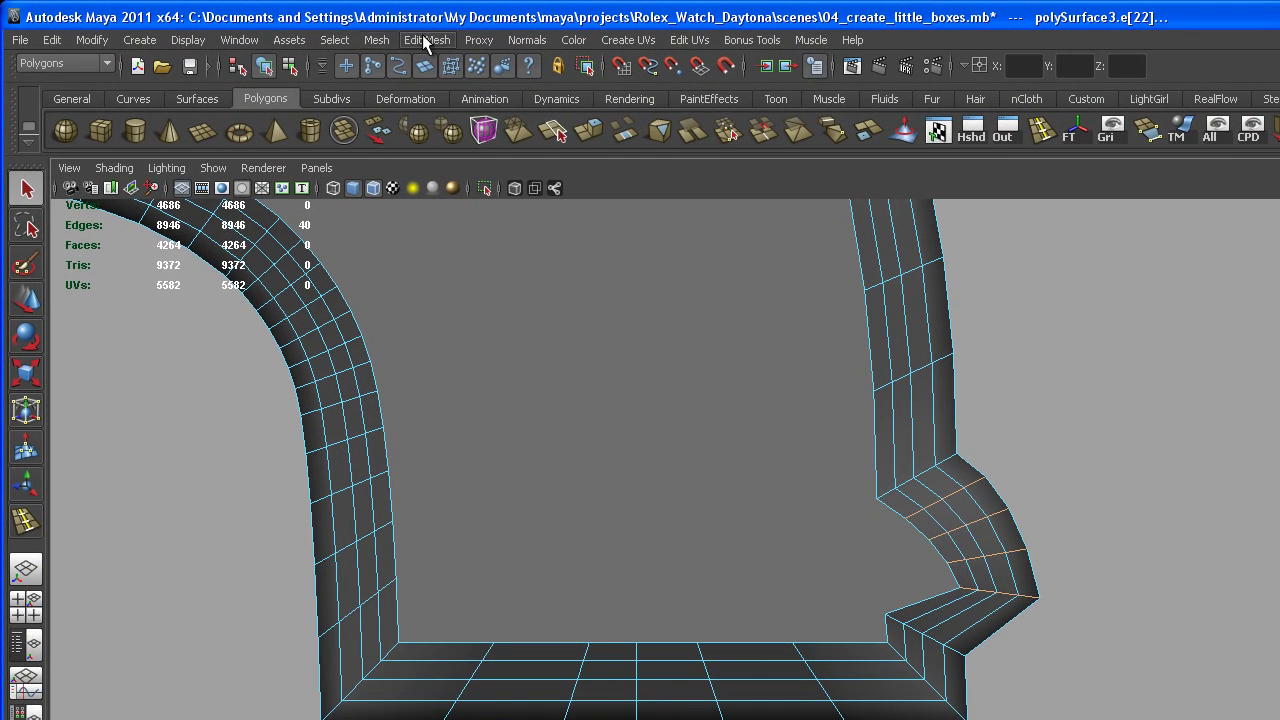
click(425, 42)
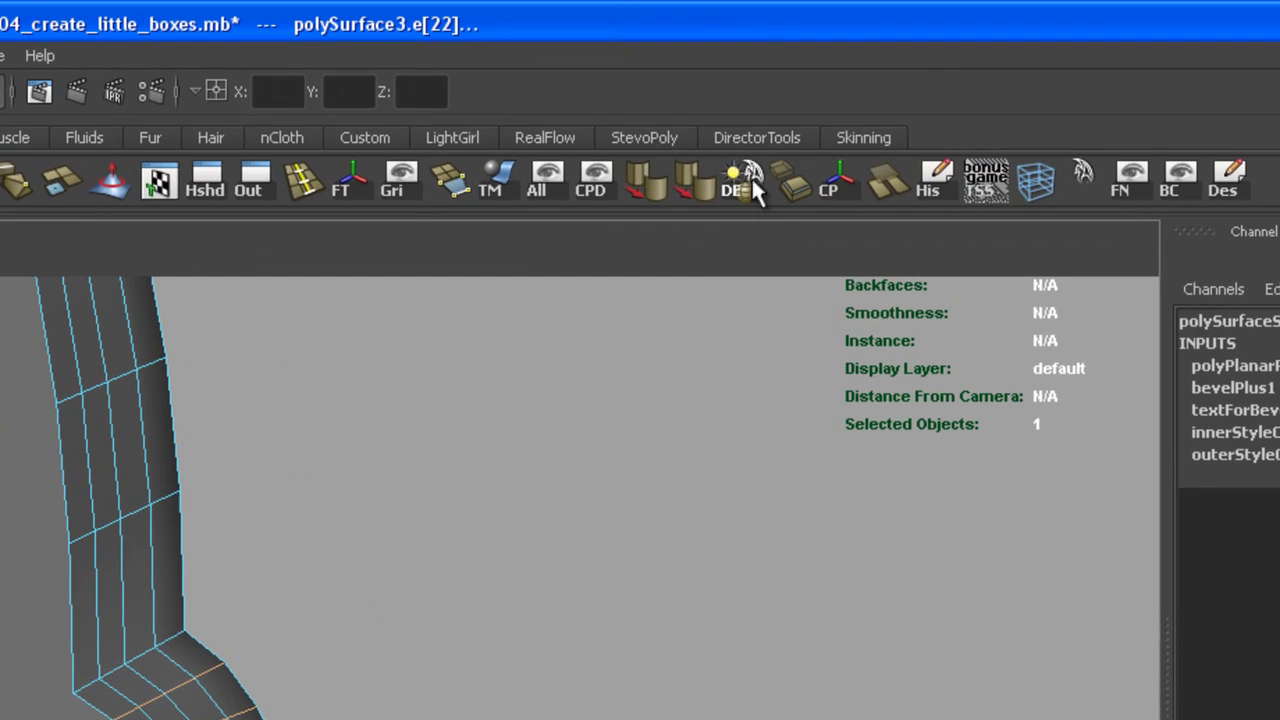
click(740, 178)
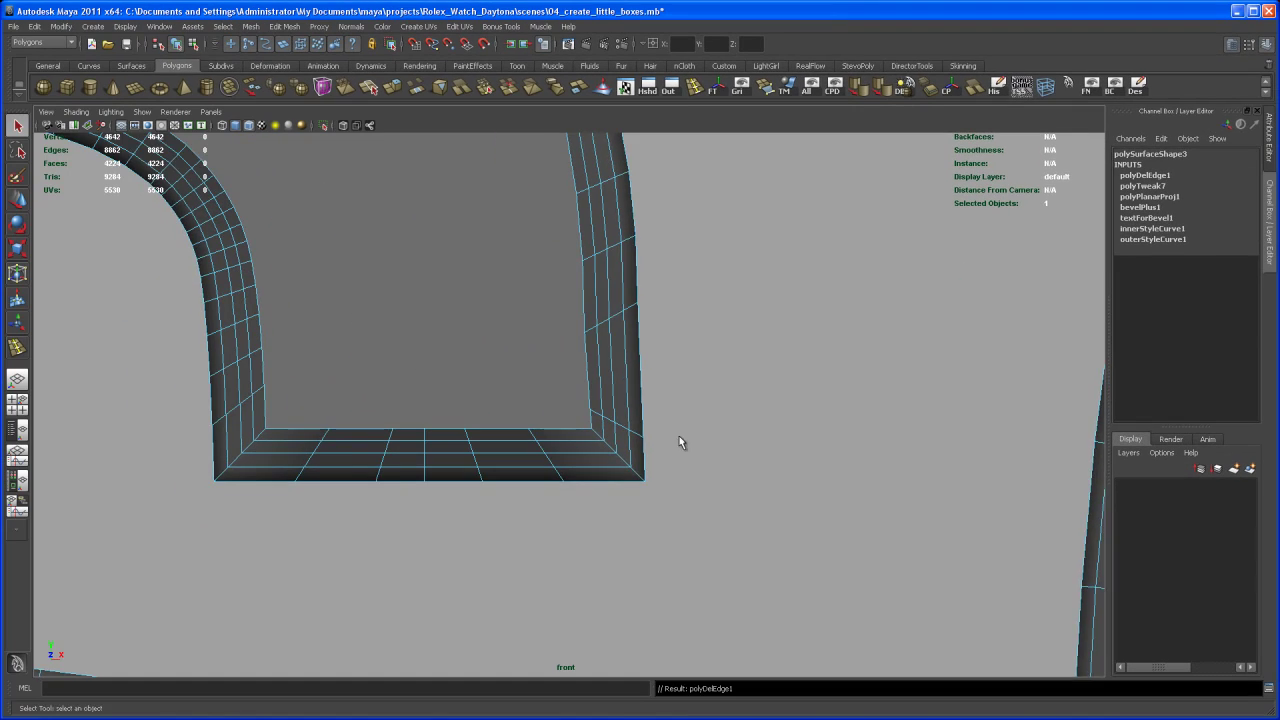
Nudge the vertices of the stroke end's outer corner slightly inward along X to straighten the side.
alt+right_drag(679, 436, 855, 586)
scroll(639, 495, up, 5)
right_drag(618, 385, 626, 398)
drag(585, 377, 701, 488)
key(w)
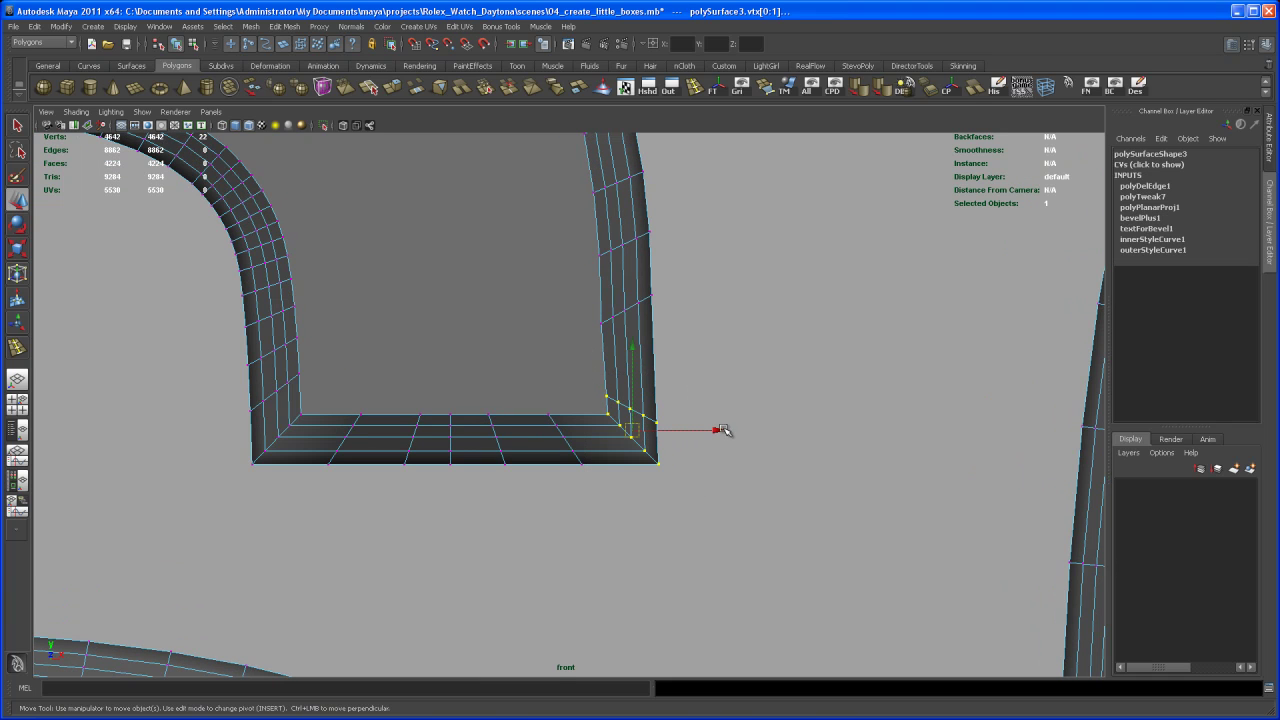
drag(718, 430, 714, 430)
Delete the remaining slanted edge loop just above the outer corner of the 6's open stroke end.
drag(595, 377, 649, 406)
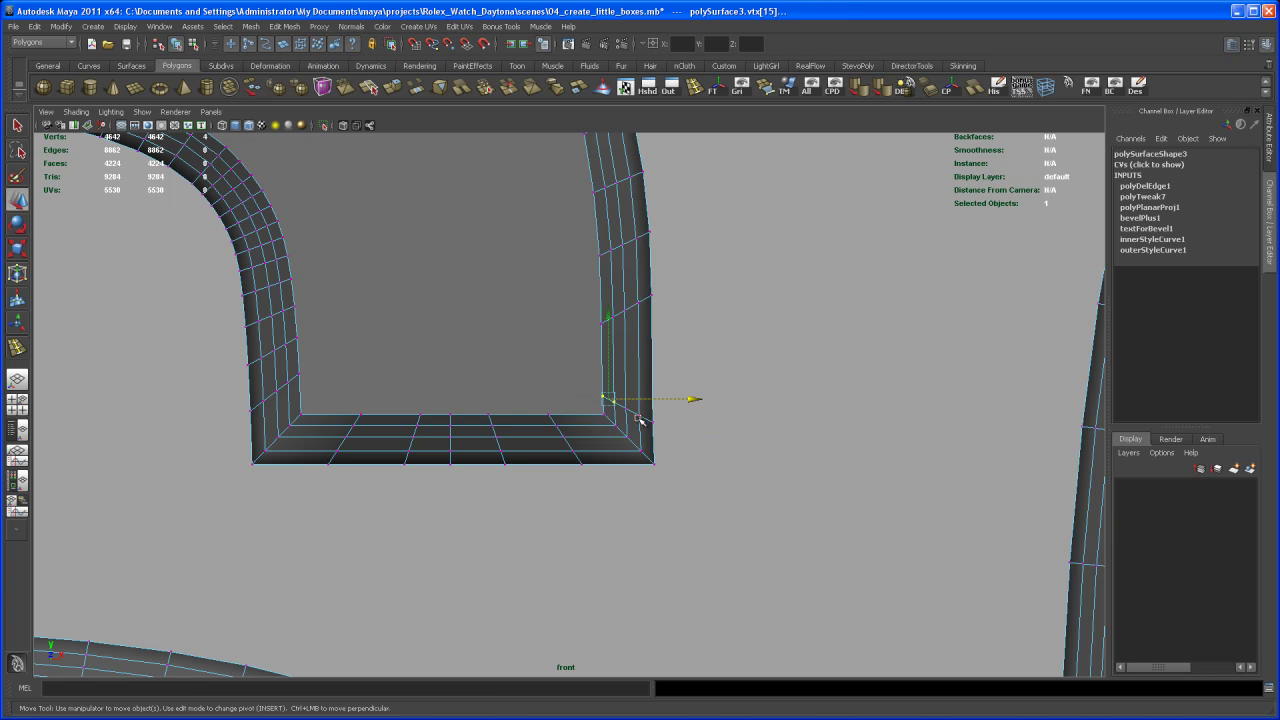
right_drag(638, 413, 643, 381)
double_click(631, 414)
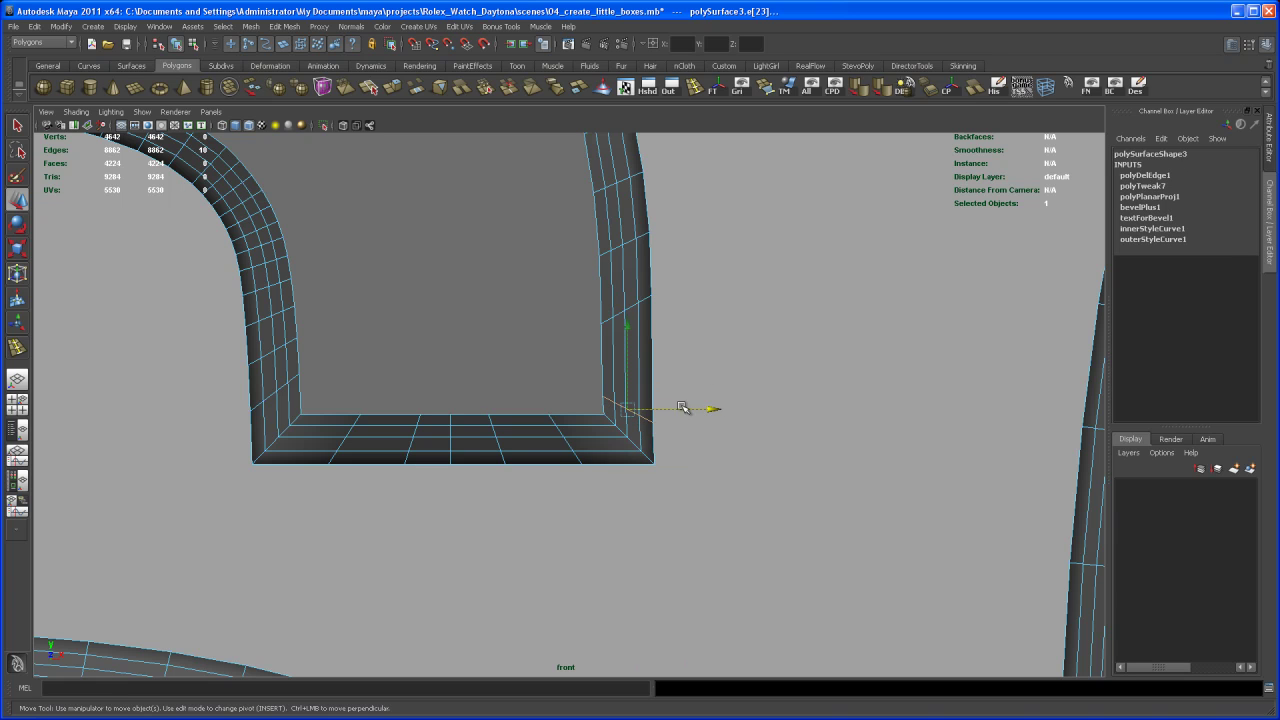
click(902, 86)
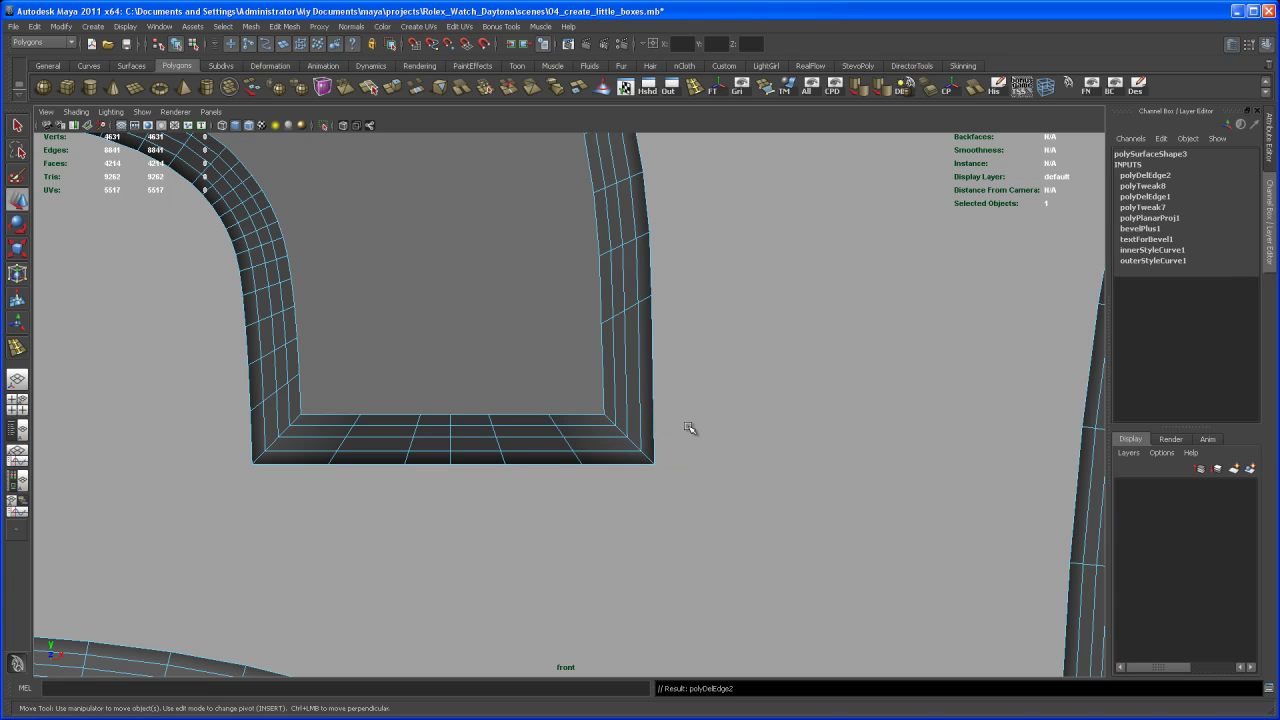
Check the overall shape of the 60 text in the front view.
alt+right_drag(706, 429, 651, 409)
alt+middle_drag(651, 409, 682, 375)
alt+right_drag(682, 375, 917, 617)
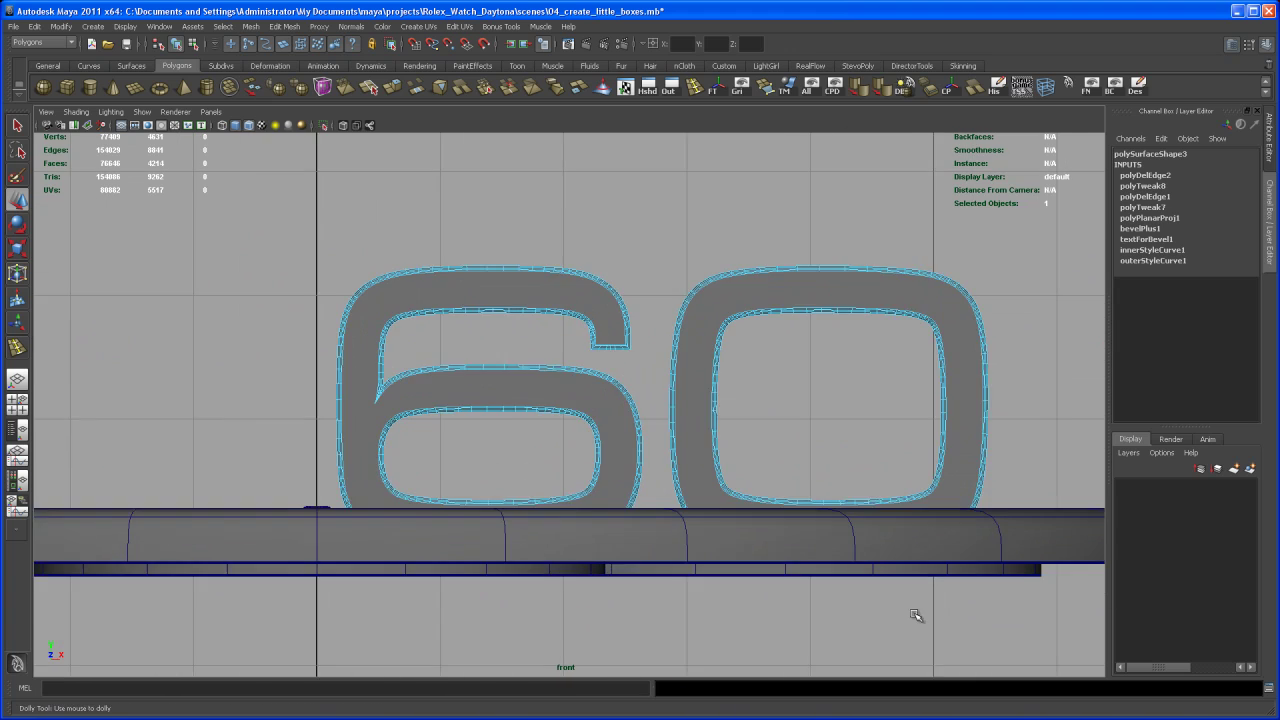
alt+middle_drag(750, 422, 685, 466)
alt+right_drag(685, 466, 723, 482)
alt+middle_drag(723, 482, 717, 434)
alt+right_drag(808, 460, 703, 424)
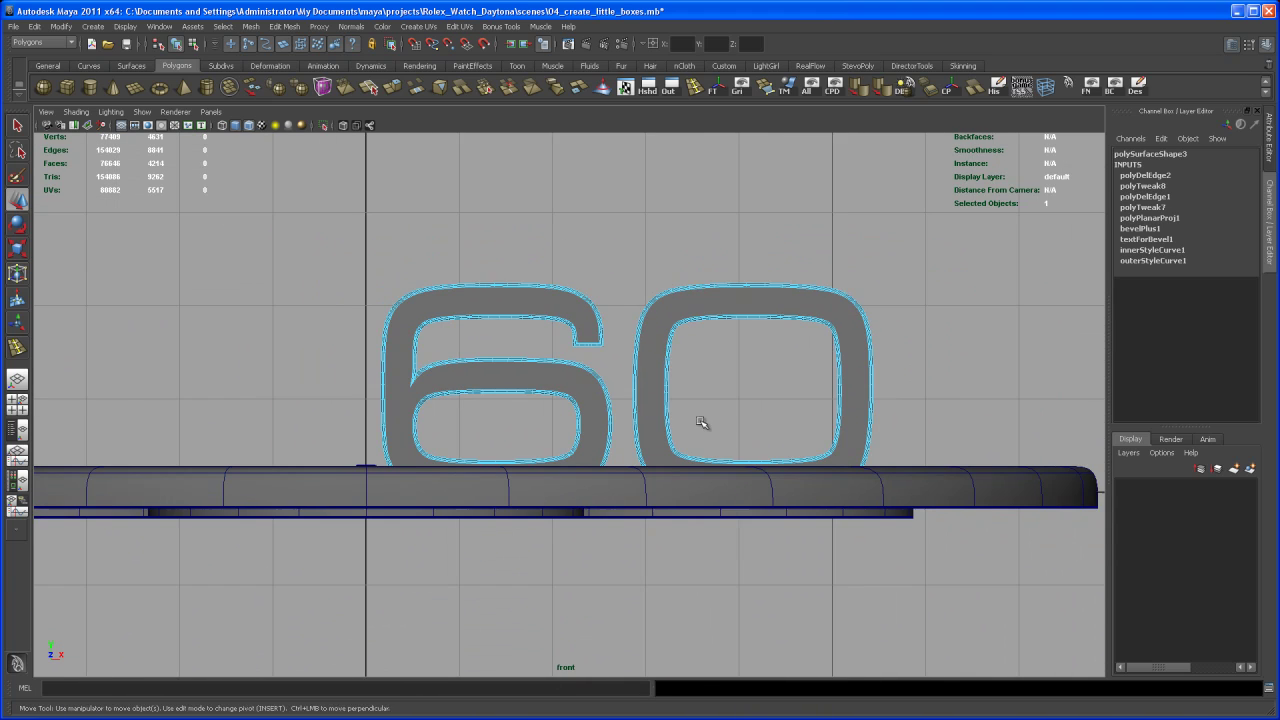
Examine the 60 text in perspective against the dial and the watch reference image.
alt+middle_drag(601, 442, 676, 424)
alt+right_drag(676, 424, 741, 380)
click(686, 400)
key(space)
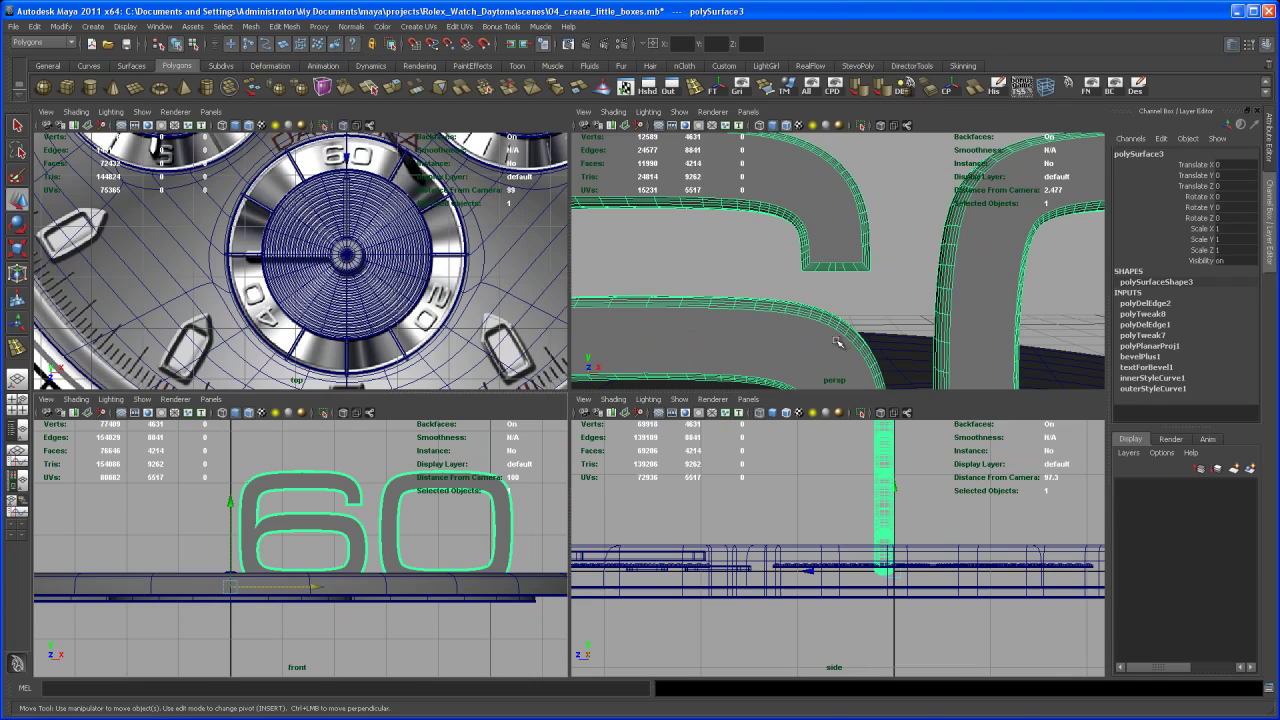
key(f)
key(space)
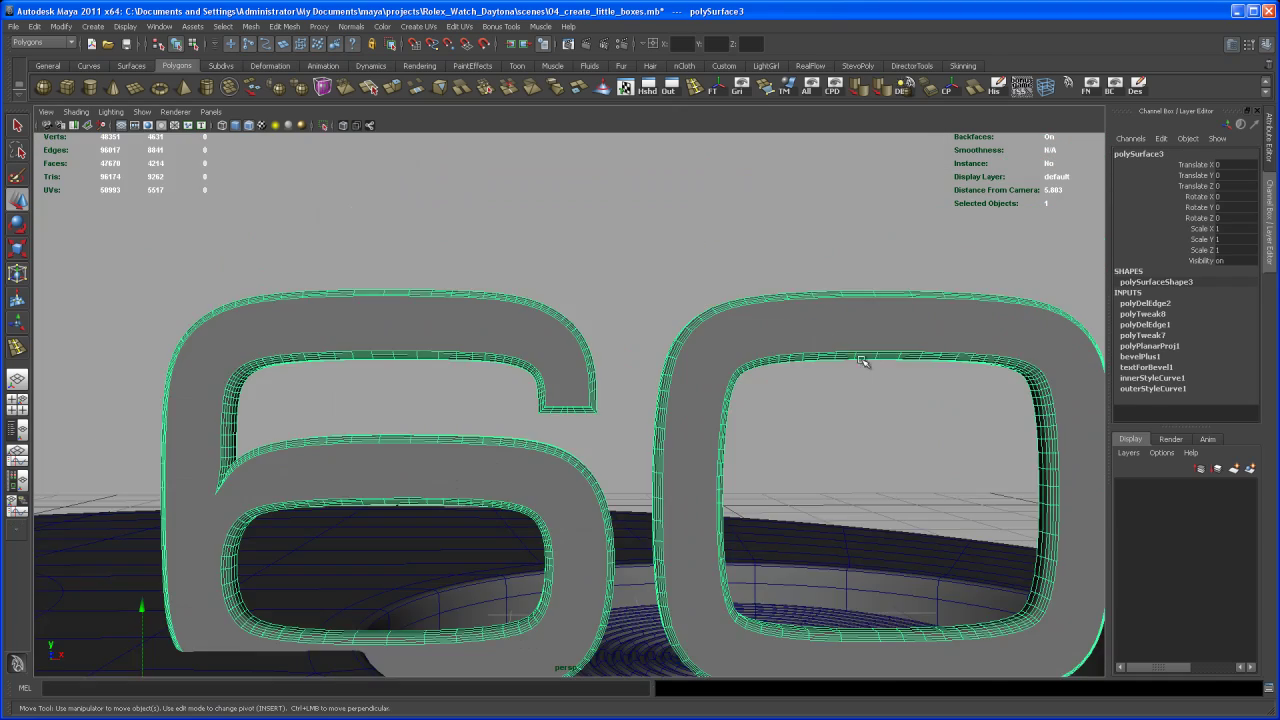
alt+drag(863, 360, 698, 478)
alt+middle_drag(770, 538, 776, 464)
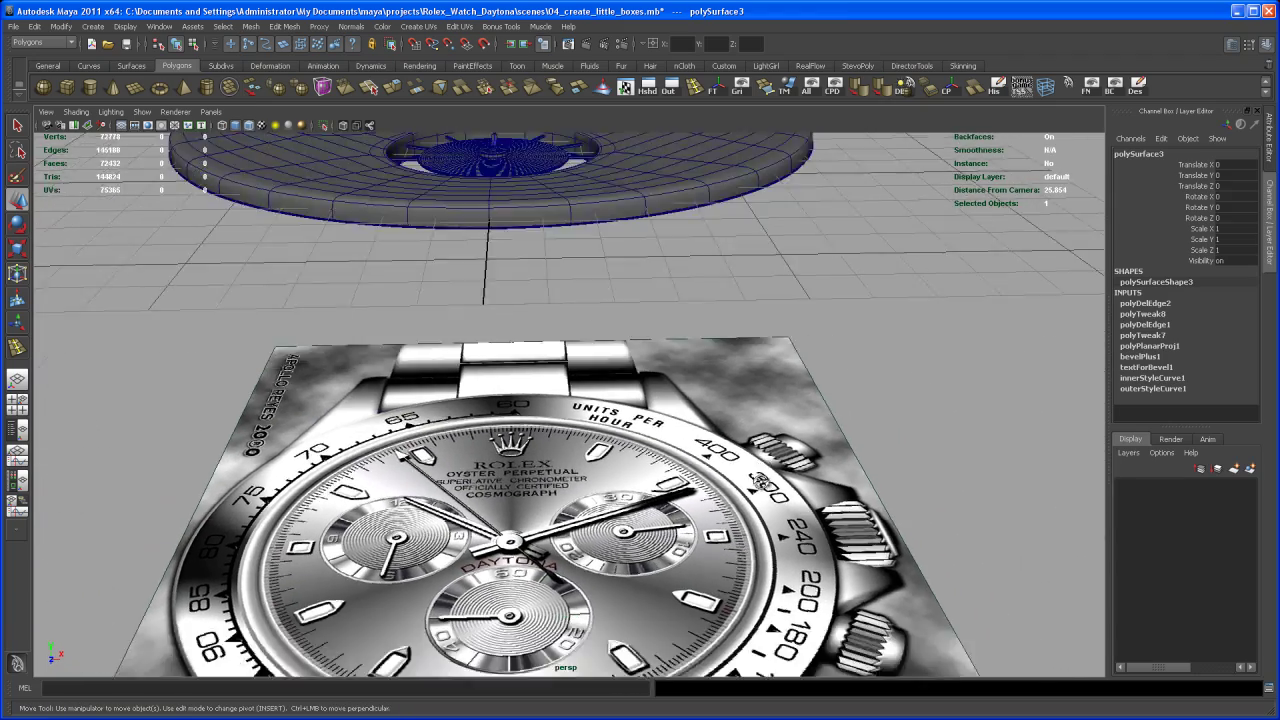
alt+drag(776, 464, 796, 548)
alt+right_drag(775, 440, 757, 430)
alt+middle_drag(757, 430, 766, 492)
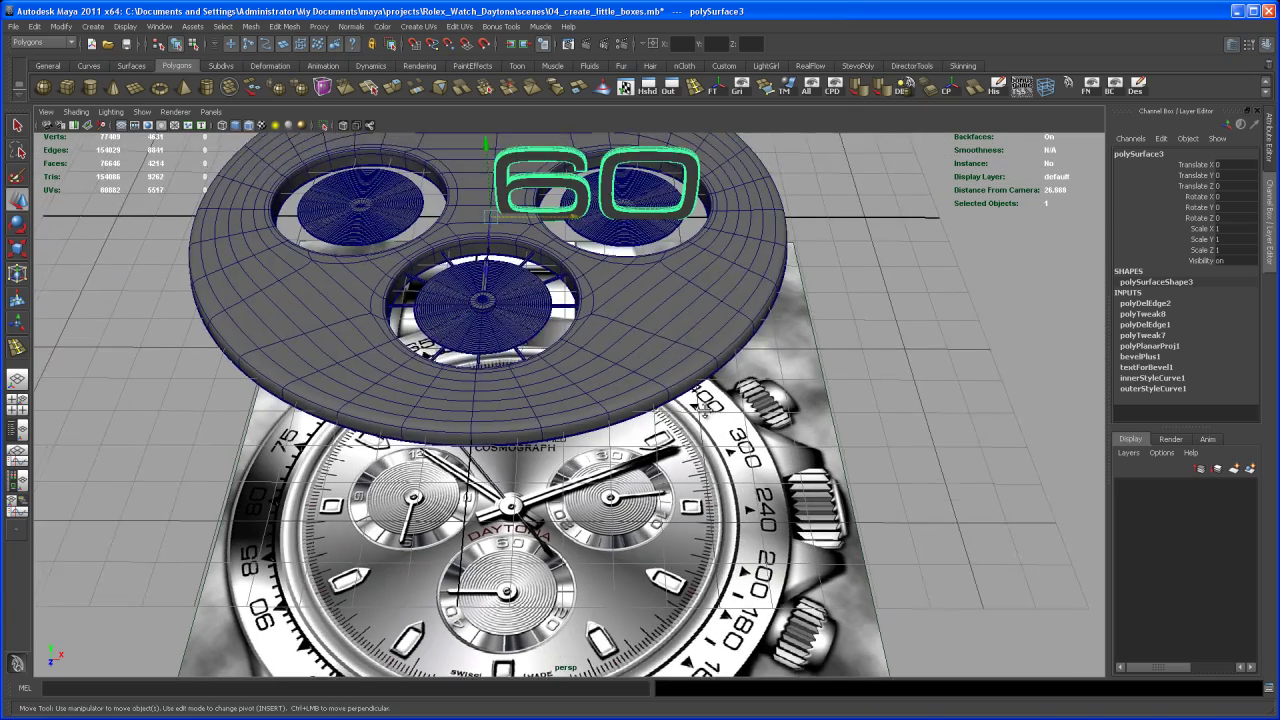
alt+drag(766, 492, 703, 428)
alt+right_drag(703, 428, 658, 432)
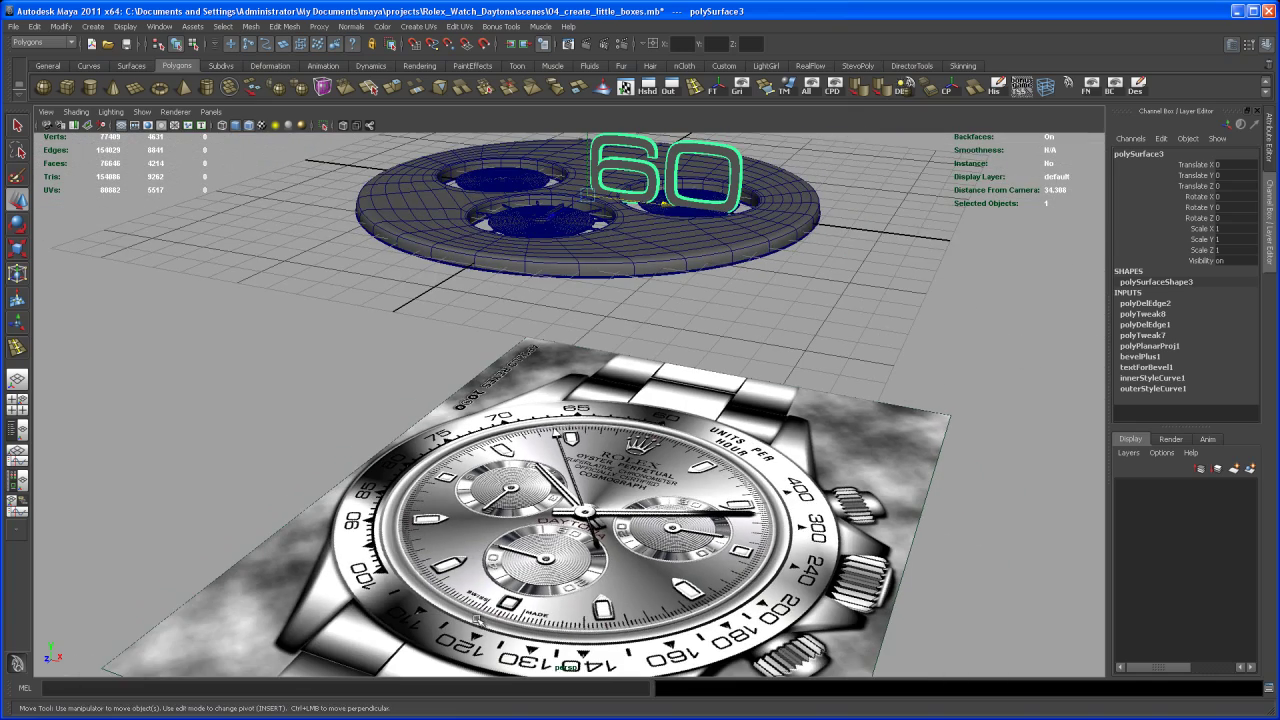
alt+middle_drag(671, 427, 680, 470)
alt+right_drag(680, 470, 722, 462)
alt+middle_drag(722, 462, 643, 514)
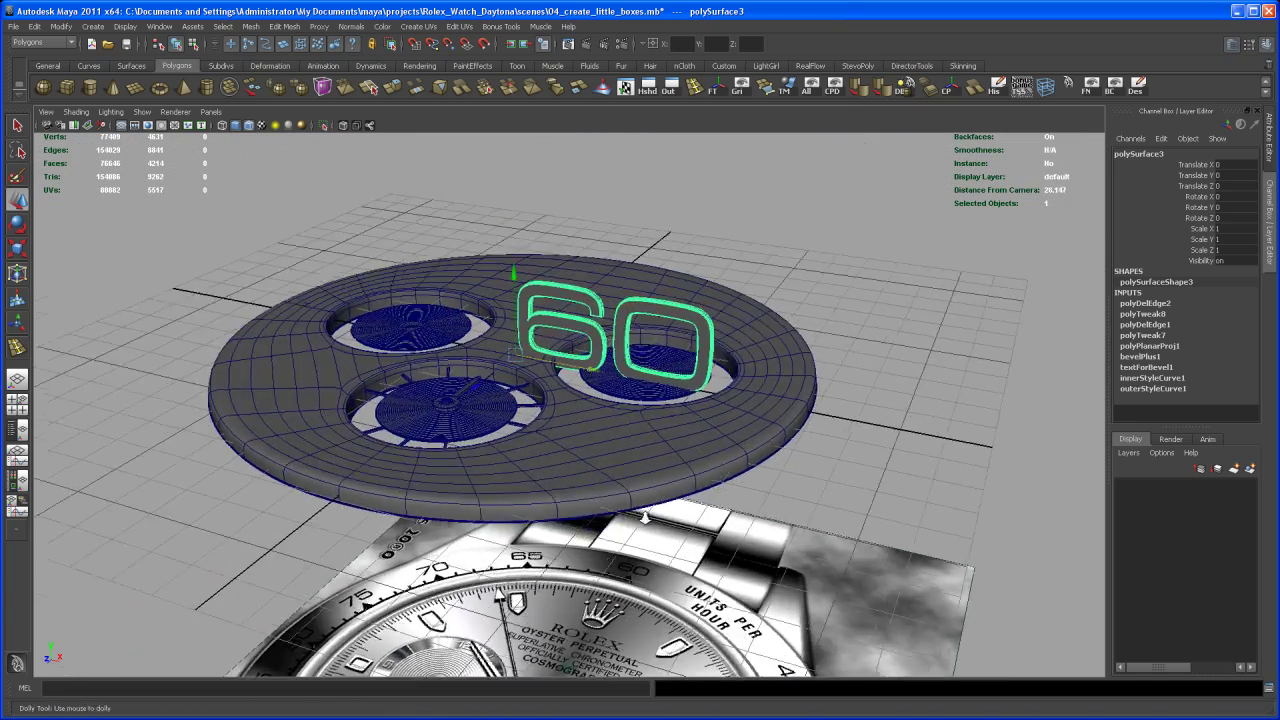
alt+right_drag(643, 514, 671, 531)
alt+drag(671, 531, 690, 506)
alt+middle_drag(690, 506, 724, 563)
alt+right_drag(640, 540, 686, 511)
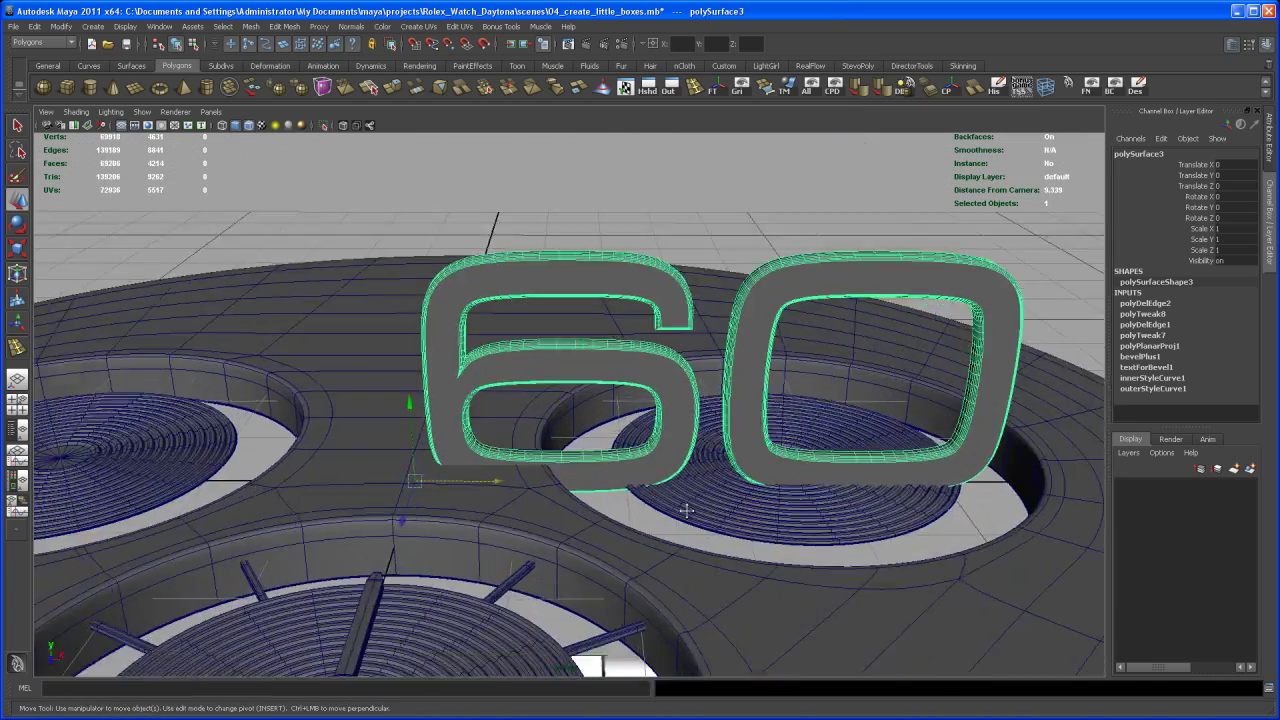
alt+middle_drag(658, 531, 662, 512)
alt+right_drag(686, 543, 690, 535)
alt+middle_drag(679, 499, 671, 534)
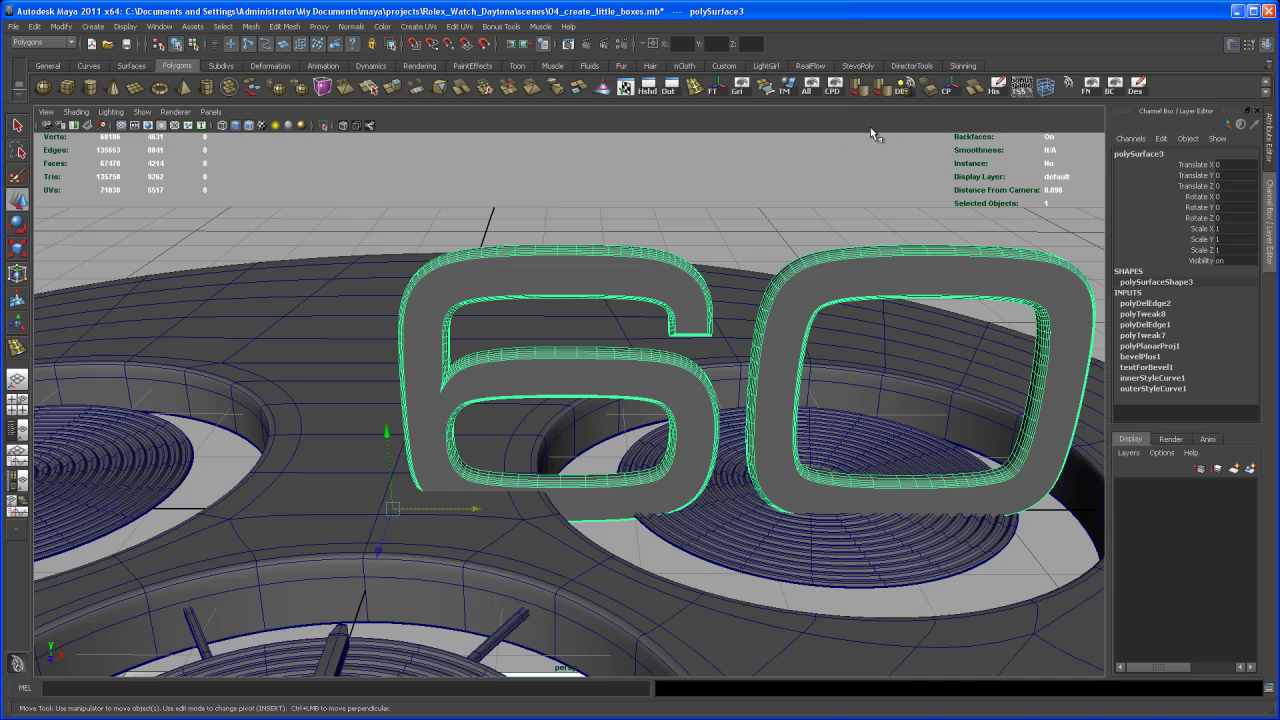
Center the pivot of the 60 text and move it along X to -2.8, onto the dial's centre line.
scroll(762, 345, down, 4)
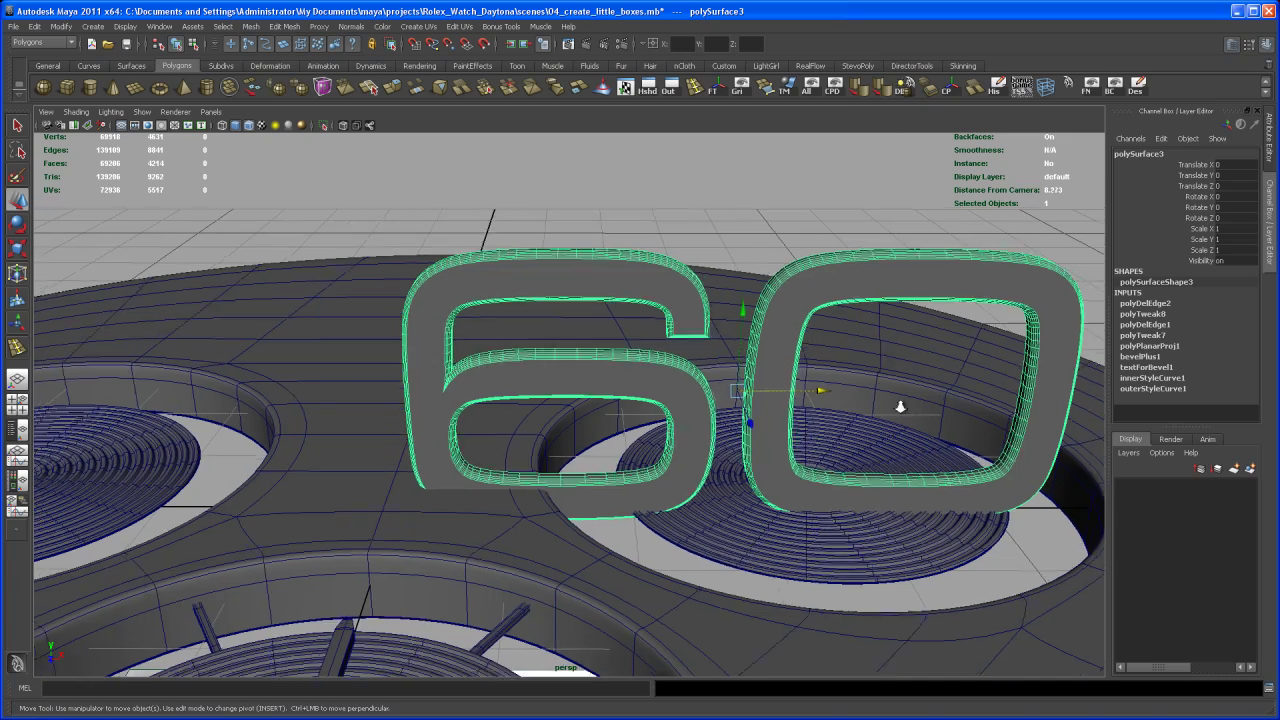
alt+drag(762, 345, 760, 396)
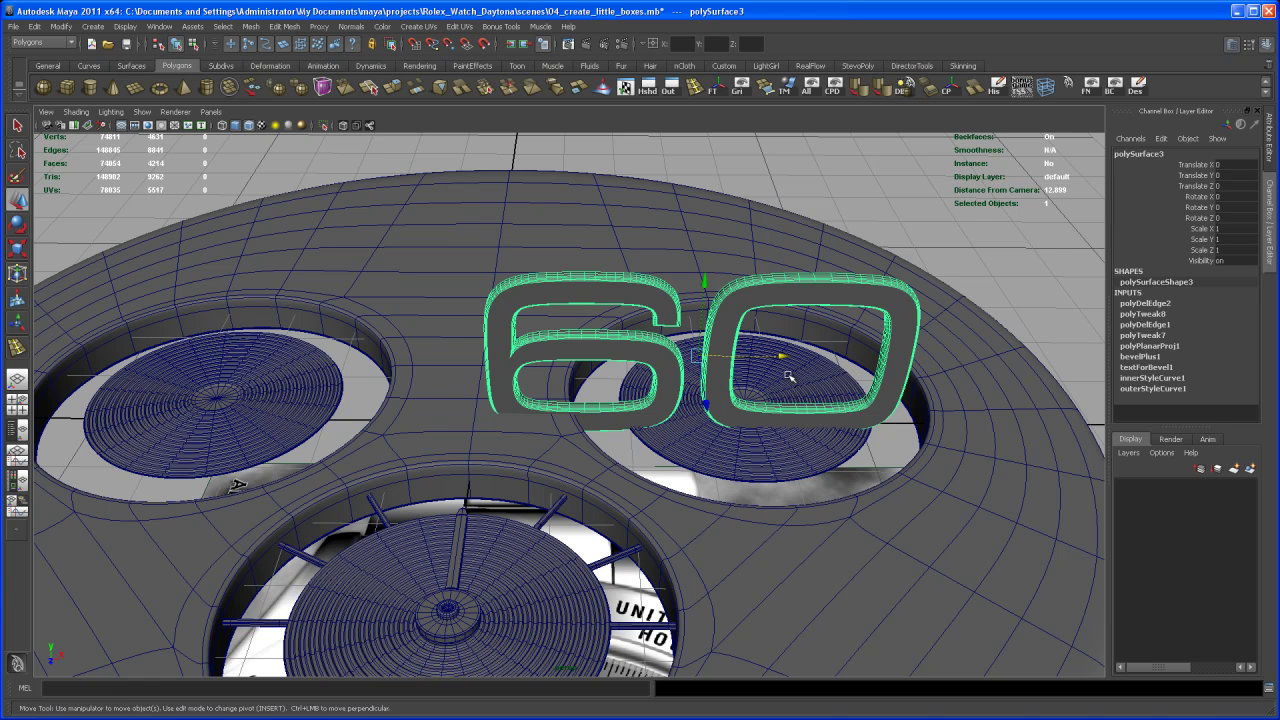
drag(781, 357, 586, 396)
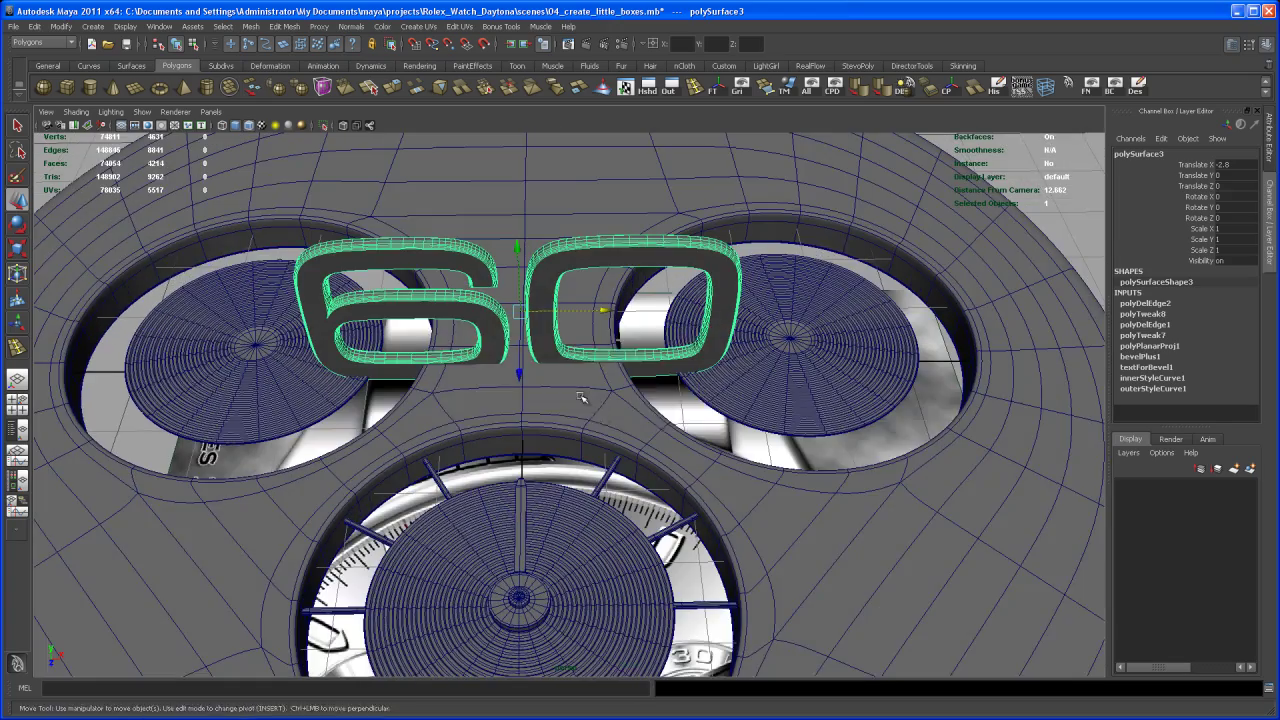
In the top view, lay the 60 text flat with Rotate X -90 and move it to Translate Z 1.5.
key(space)
key(space)
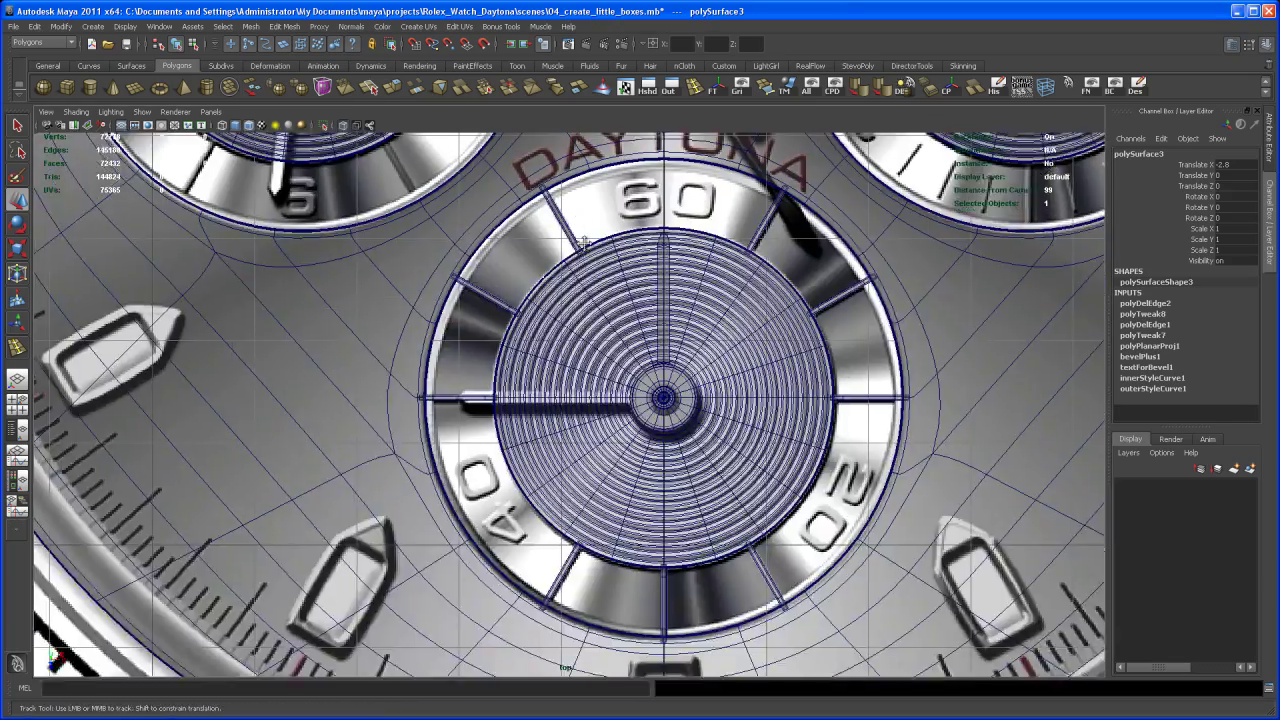
alt+middle_drag(366, 288, 322, 515)
alt+right_drag(322, 515, 215, 465)
scroll(535, 388, up, 3)
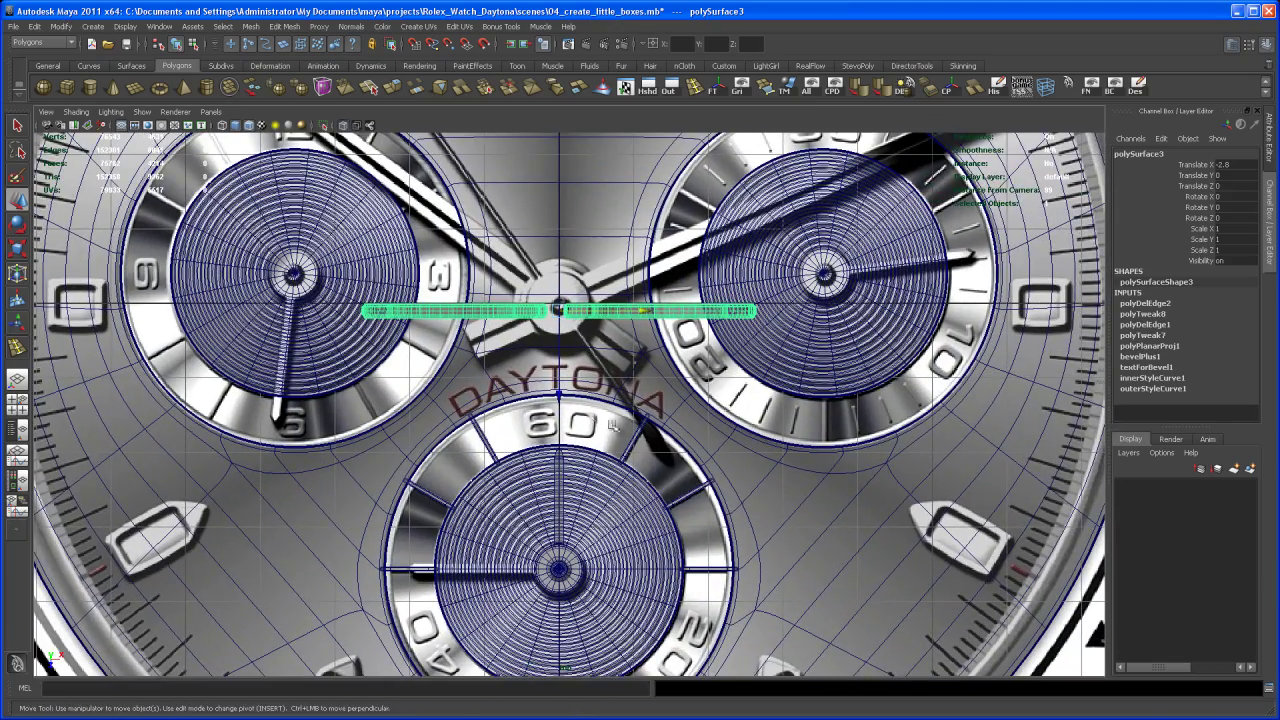
key(e)
drag(558, 270, 736, 214)
click(1238, 197)
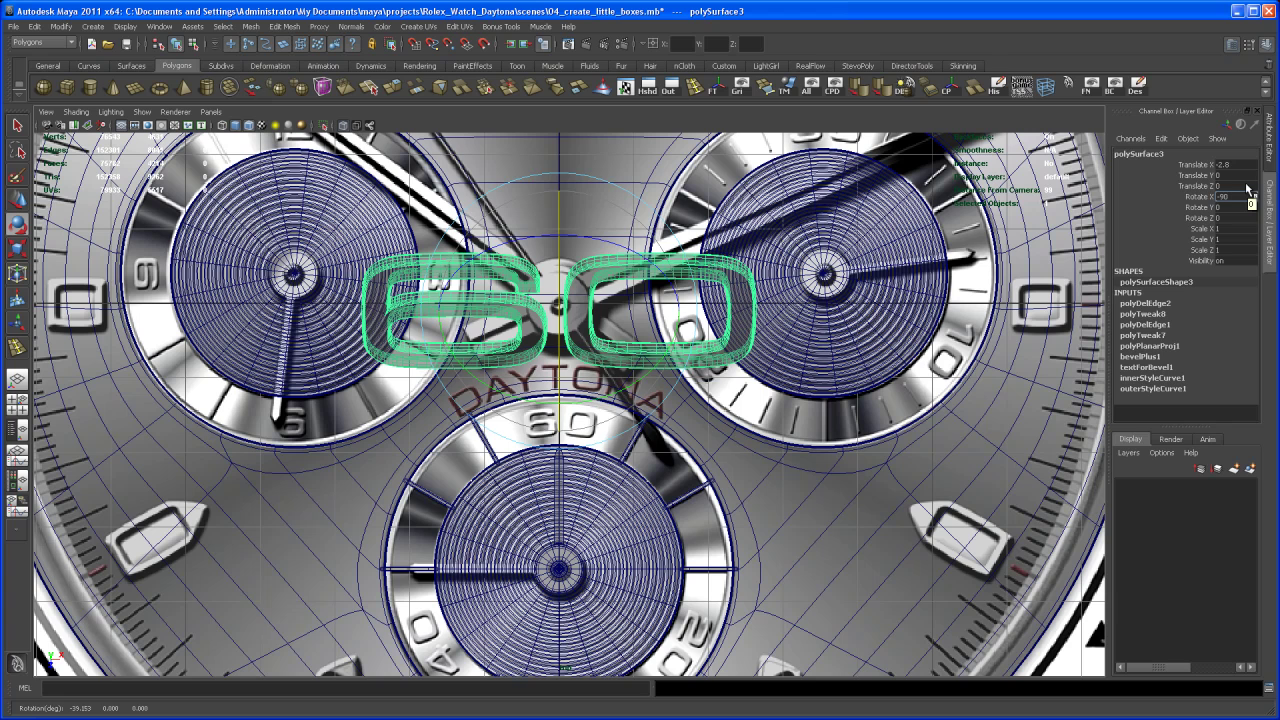
key(Return)
key(w)
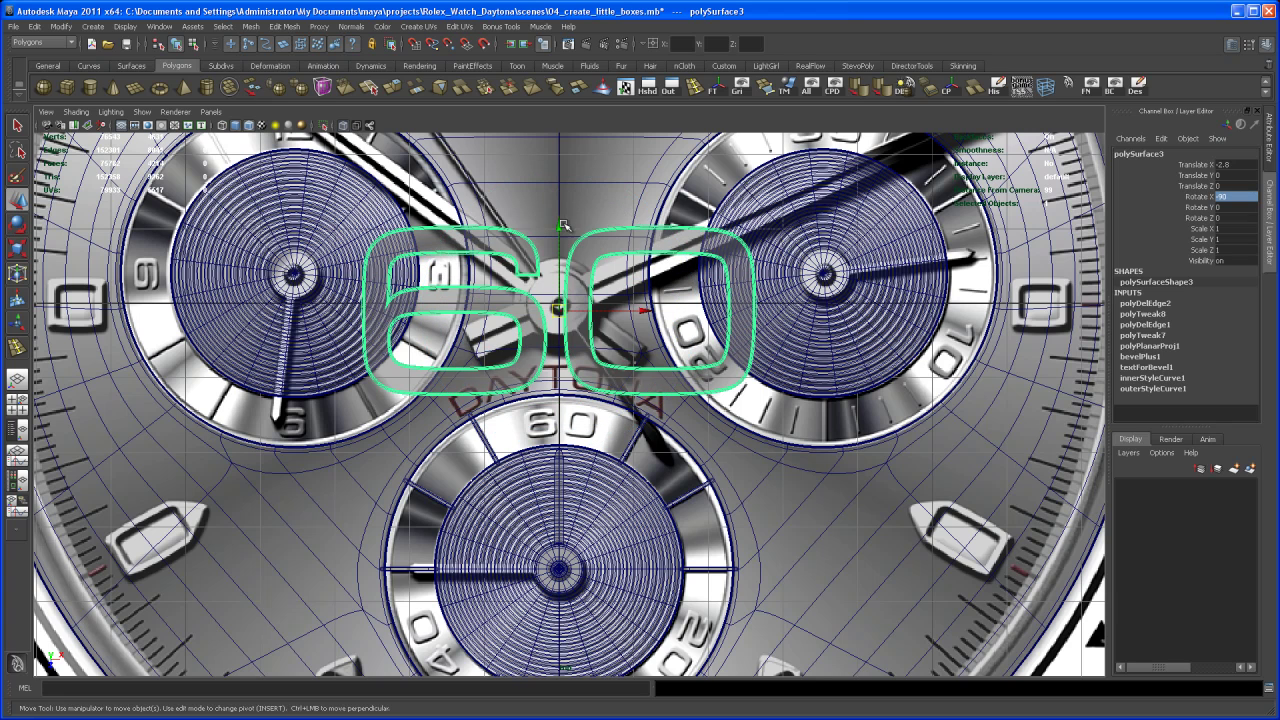
drag(562, 226, 557, 338)
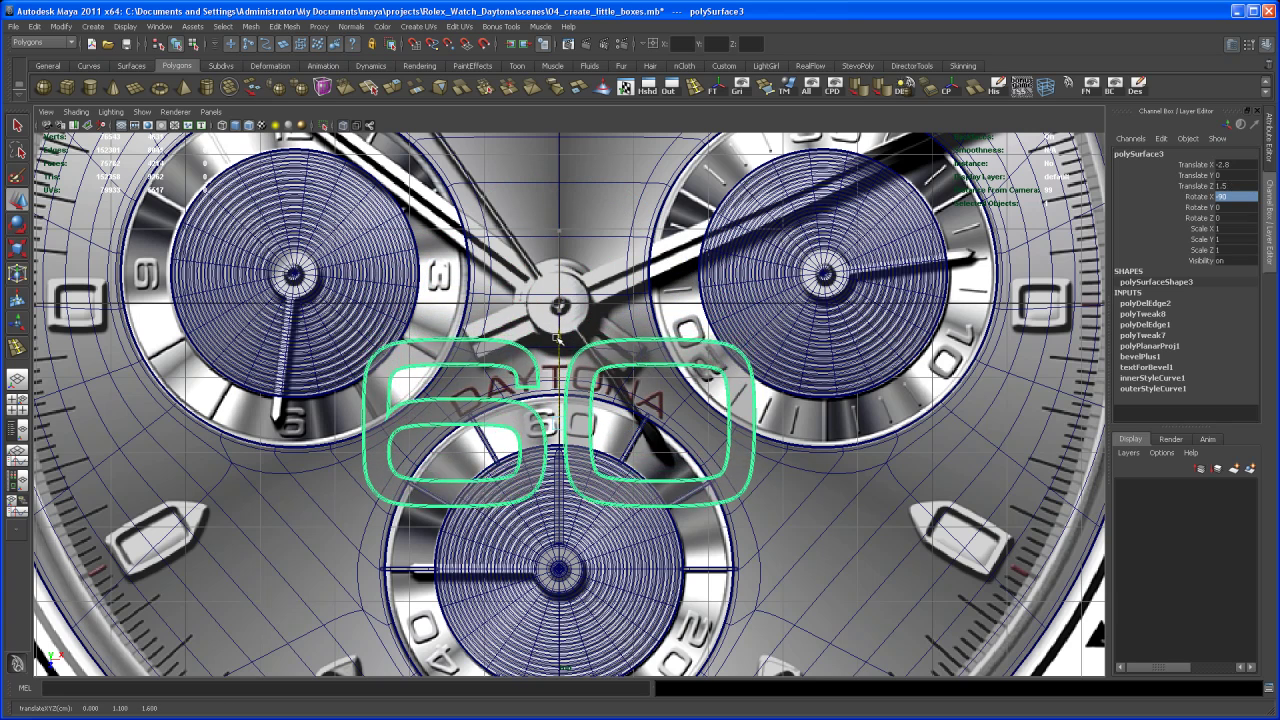
Scale the 60 text uniformly to 0.174 and adjust Translate Z to 1.511 to match the reference 60.
alt+right_drag(557, 338, 812, 540)
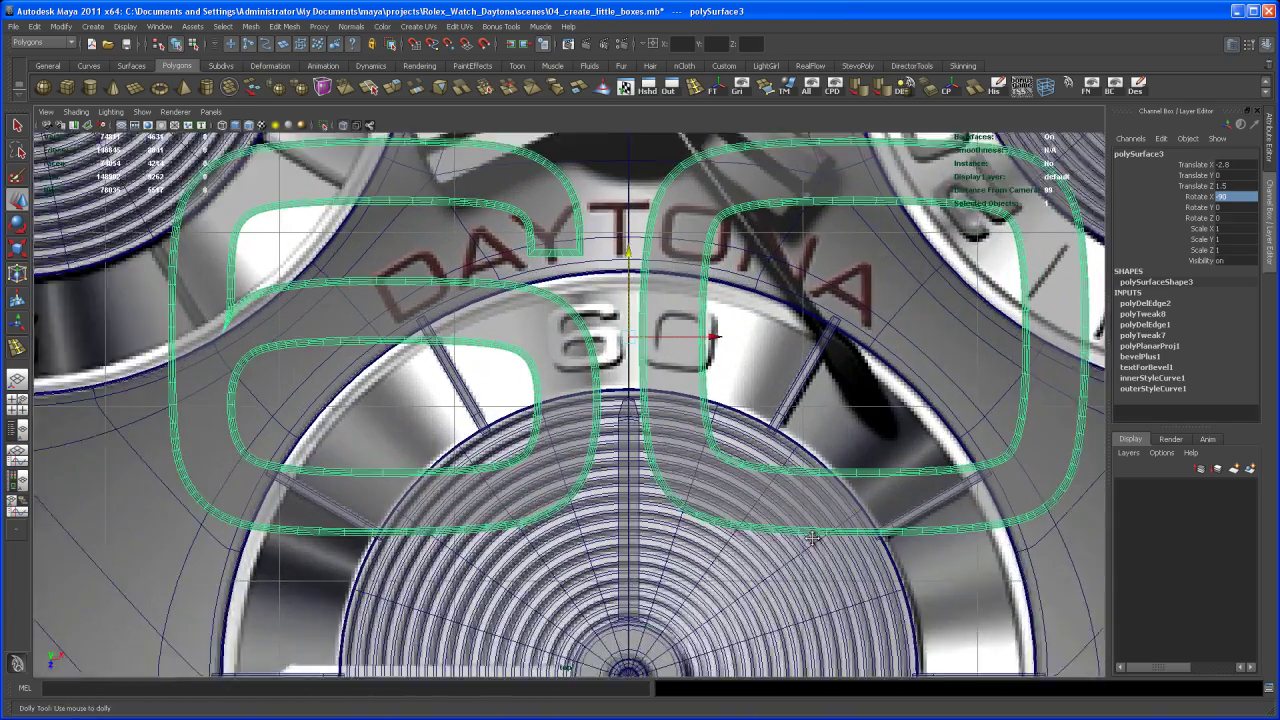
alt+middle_drag(812, 538, 694, 517)
alt+right_drag(694, 517, 712, 509)
alt+middle_drag(712, 509, 734, 551)
alt+right_drag(734, 551, 762, 553)
key(r)
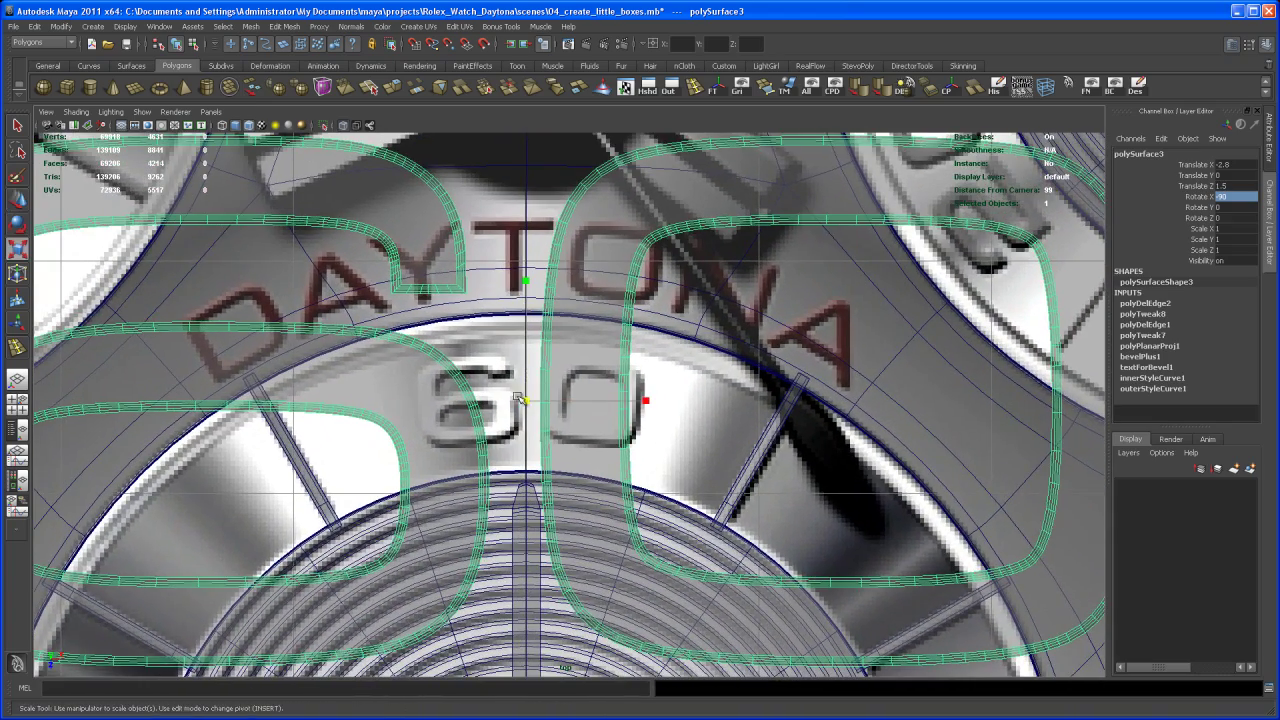
drag(520, 398, 318, 497)
alt+right_drag(350, 488, 678, 490)
alt+middle_drag(631, 495, 629, 509)
alt+right_drag(629, 509, 643, 500)
alt+middle_drag(643, 500, 646, 506)
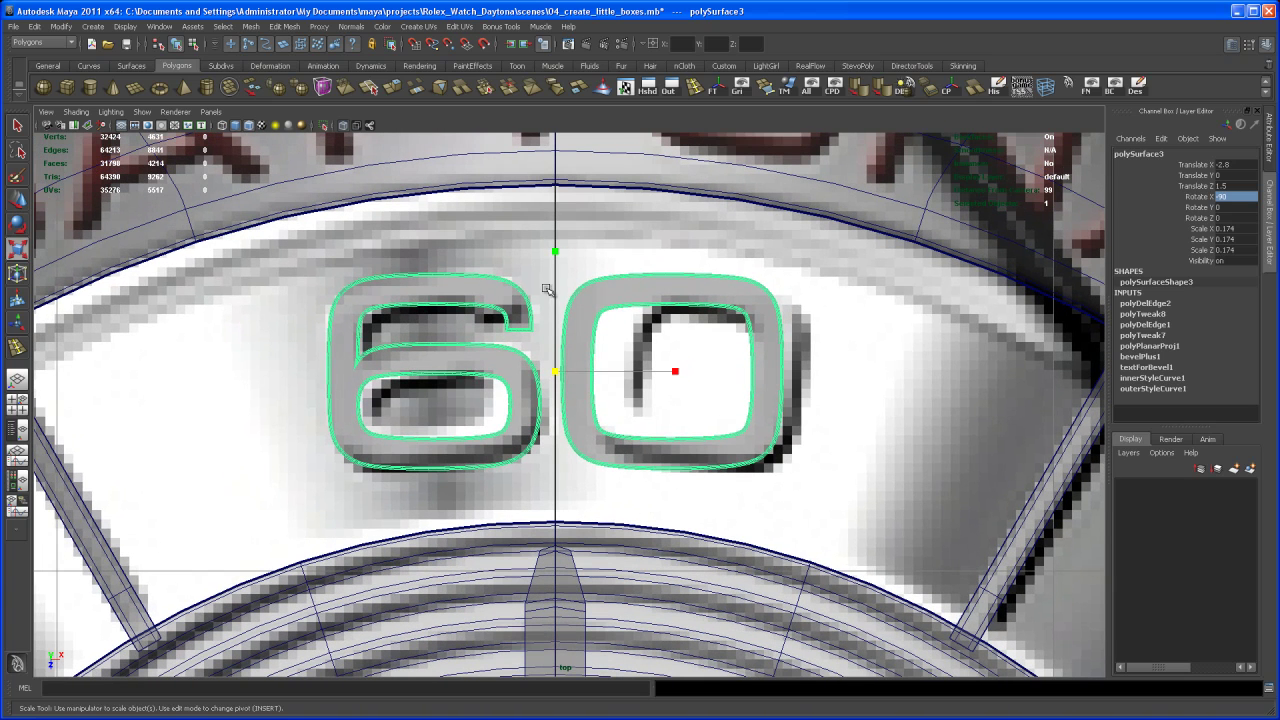
key(w)
drag(555, 289, 555, 295)
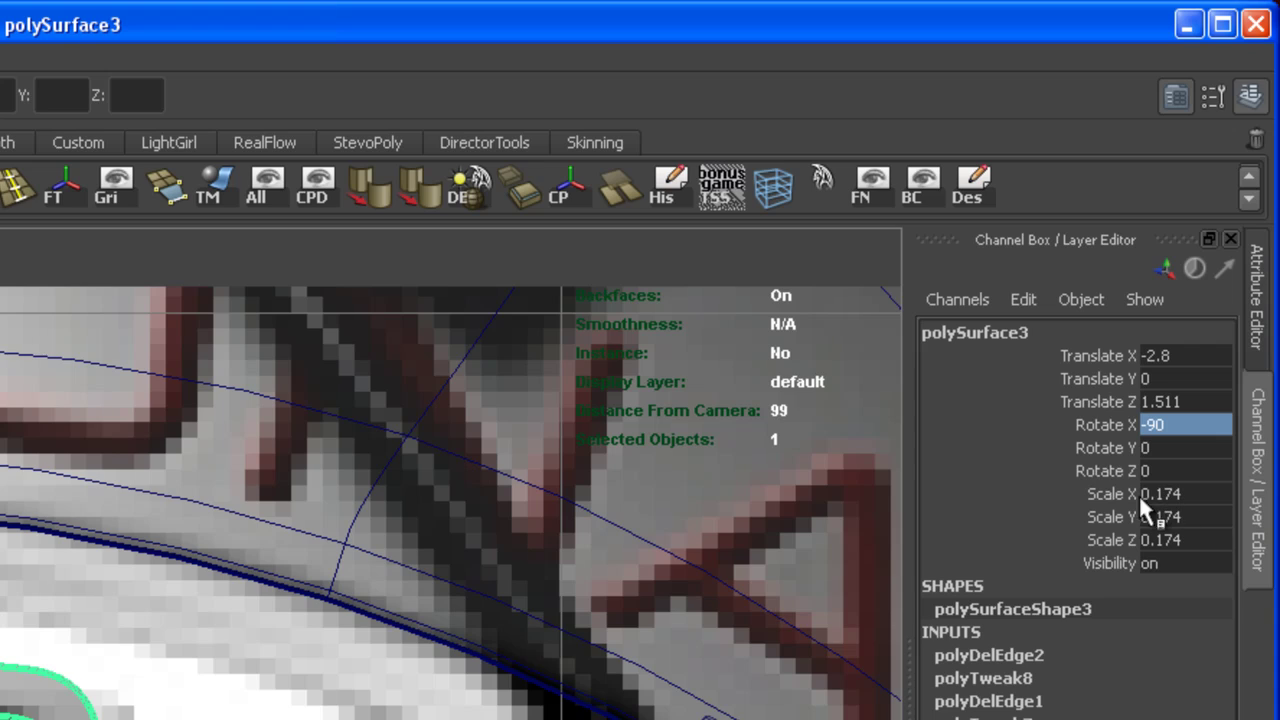
Compare the resized 60 with the other sub-dial numerals on the reference image in the top view.
scroll(451, 503, down, 6)
alt+middle_drag(400, 600, 510, 380)
scroll(451, 503, up, 3)
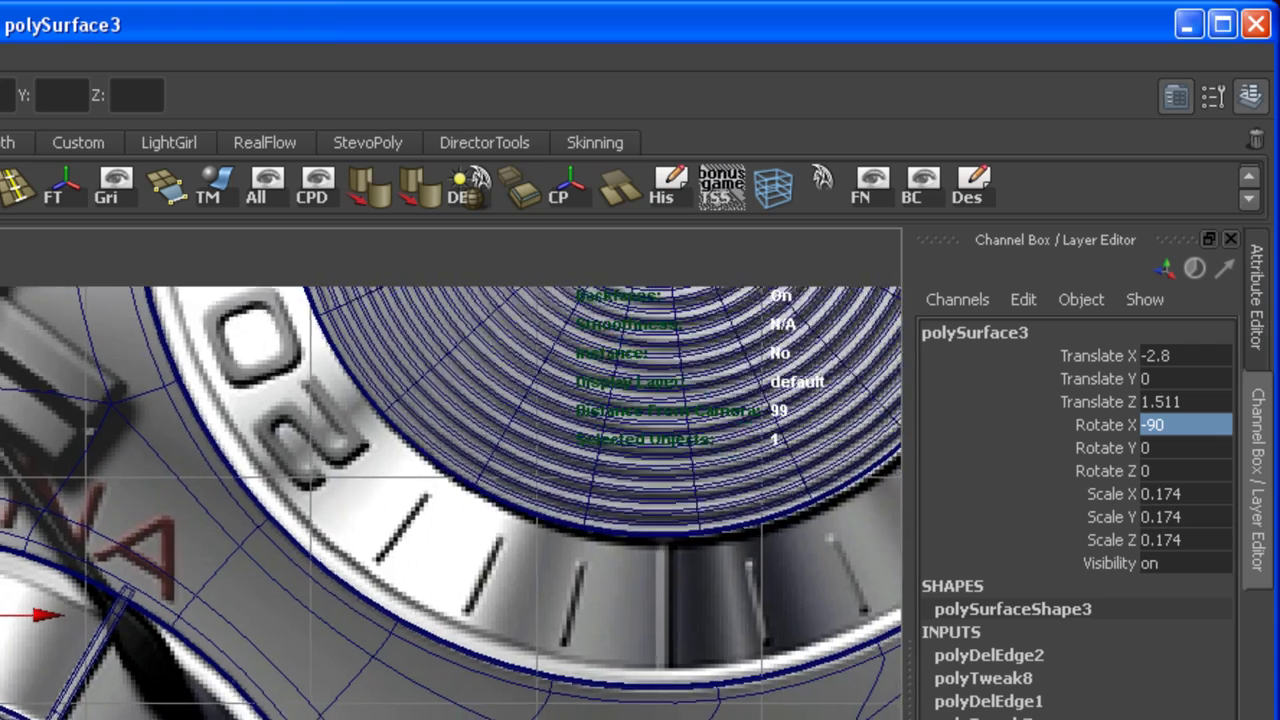
alt+middle_drag(451, 560, 387, 617)
scroll(451, 503, up, 4)
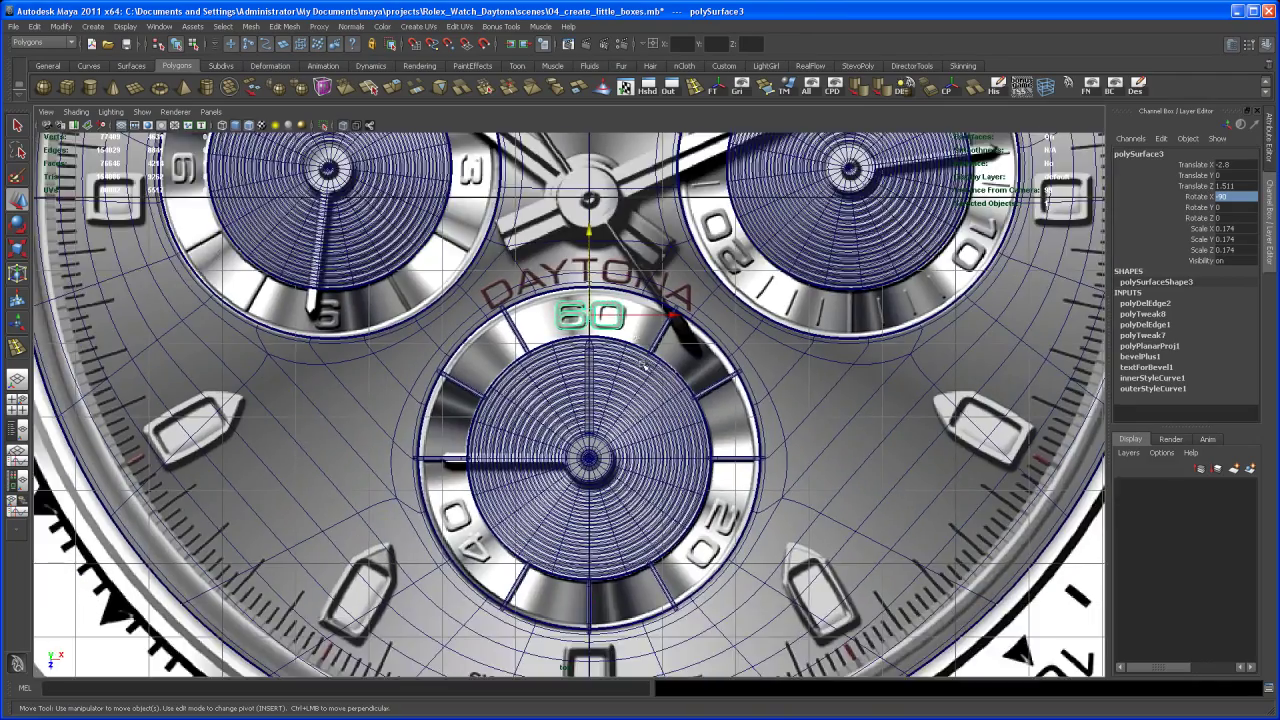
alt+right_drag(646, 367, 790, 398)
alt+middle_drag(672, 312, 686, 420)
key(f)
alt+right_drag(800, 422, 671, 452)
alt+middle_drag(671, 452, 687, 430)
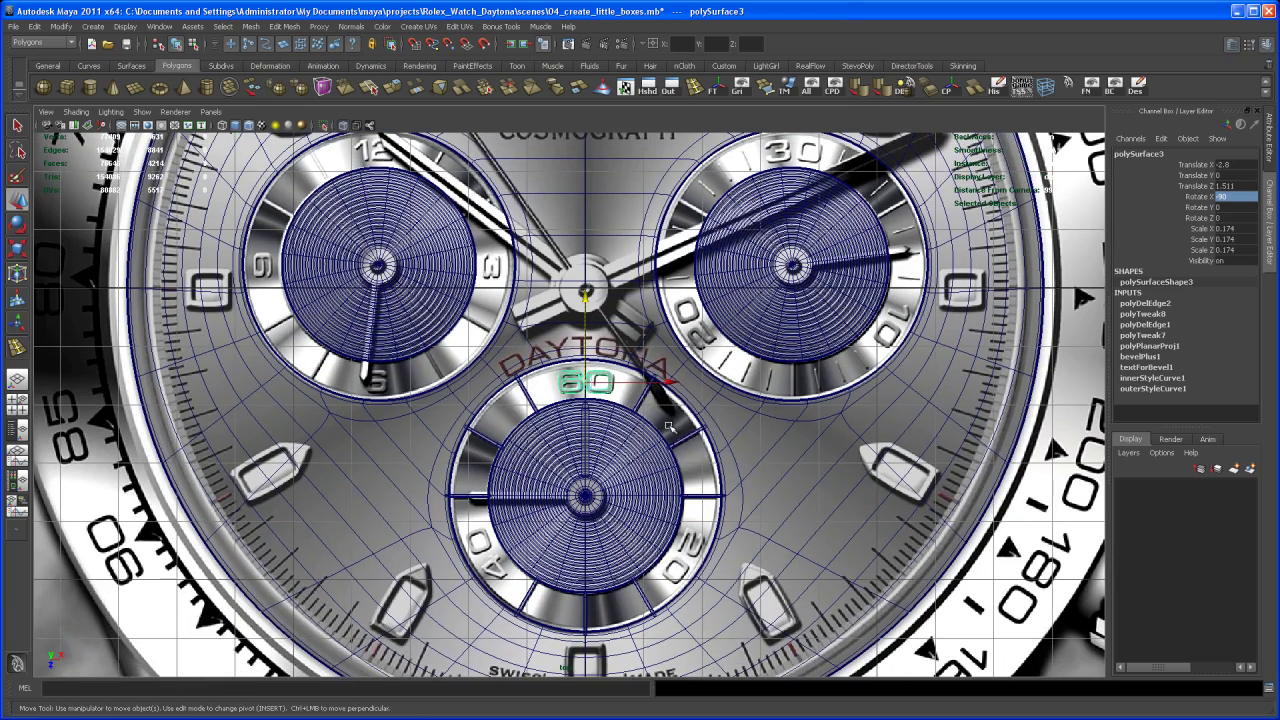
Check the 60 text's position relative to the dial and the lower sub-dial in the perspective view.
key(space)
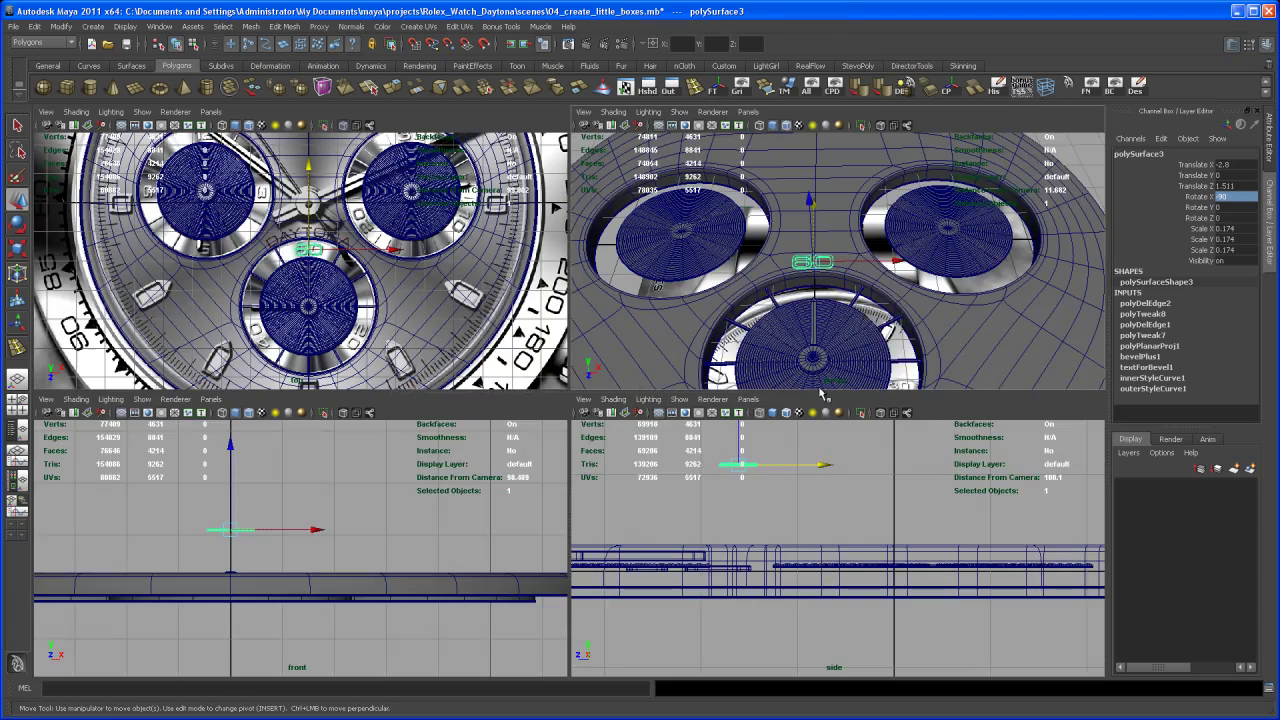
key(space)
alt+drag(773, 437, 731, 424)
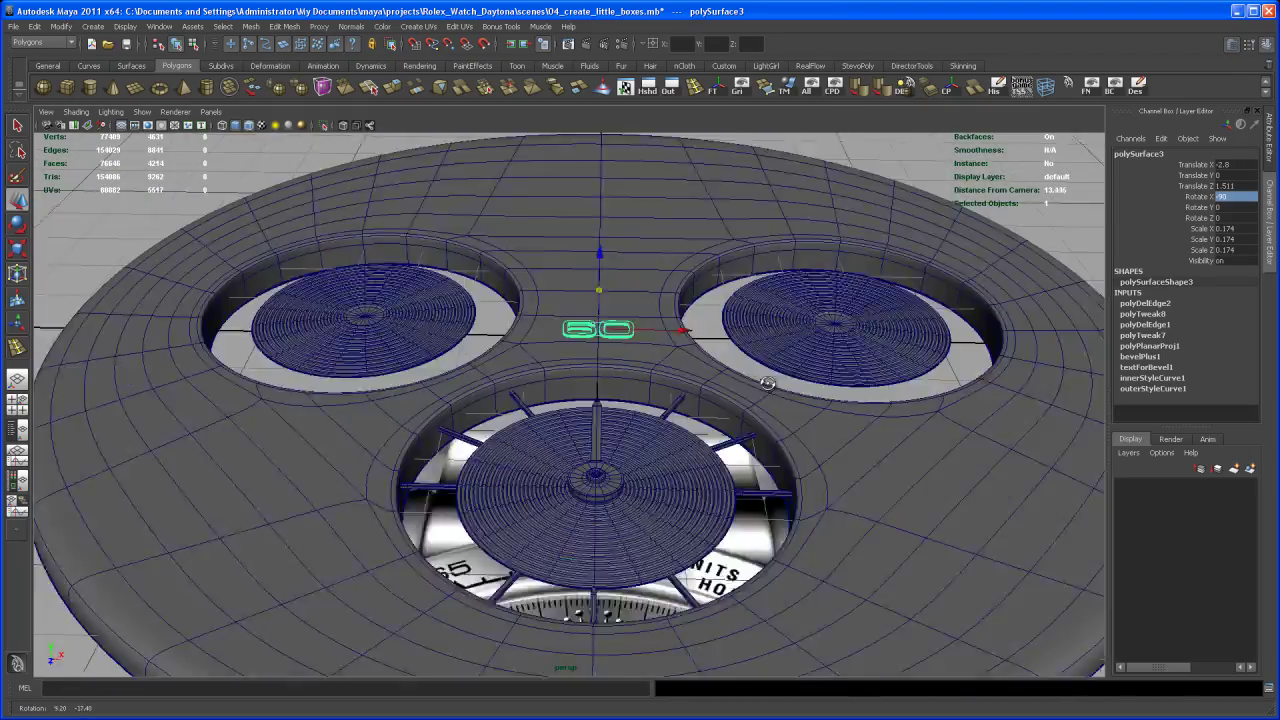
alt+drag(767, 383, 754, 439)
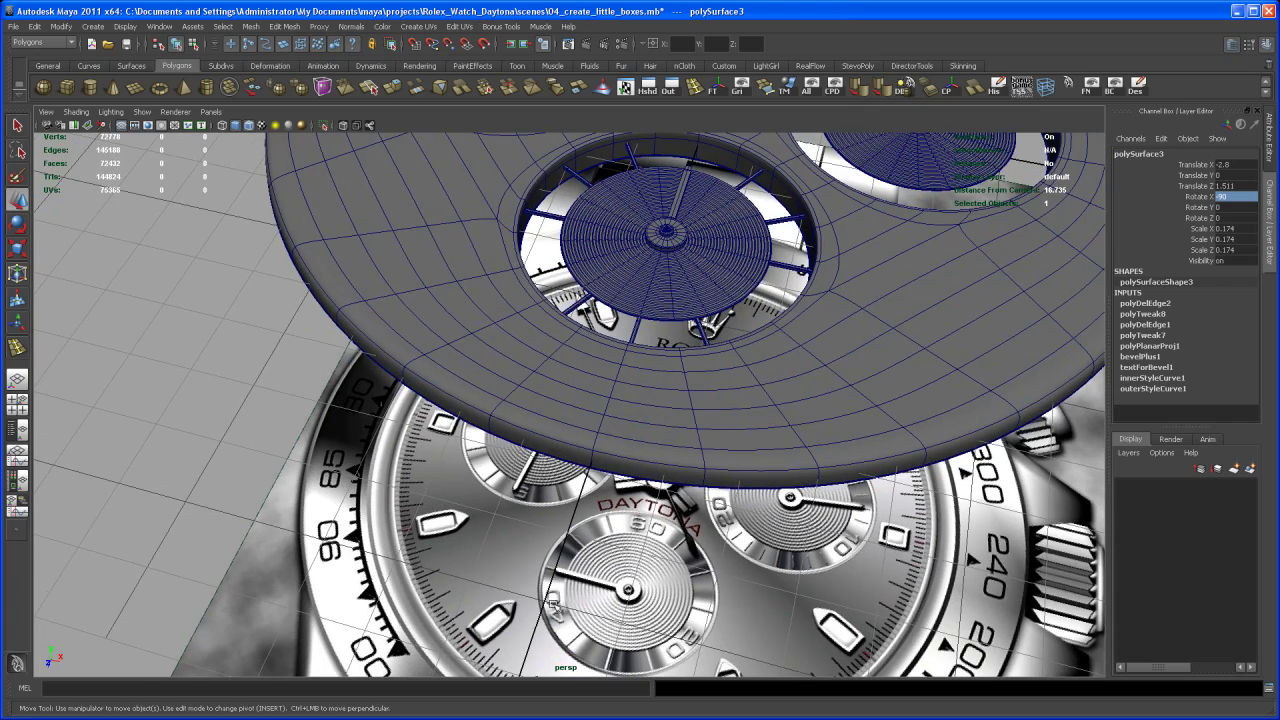
alt+middle_drag(688, 388, 669, 514)
alt+drag(669, 514, 735, 445)
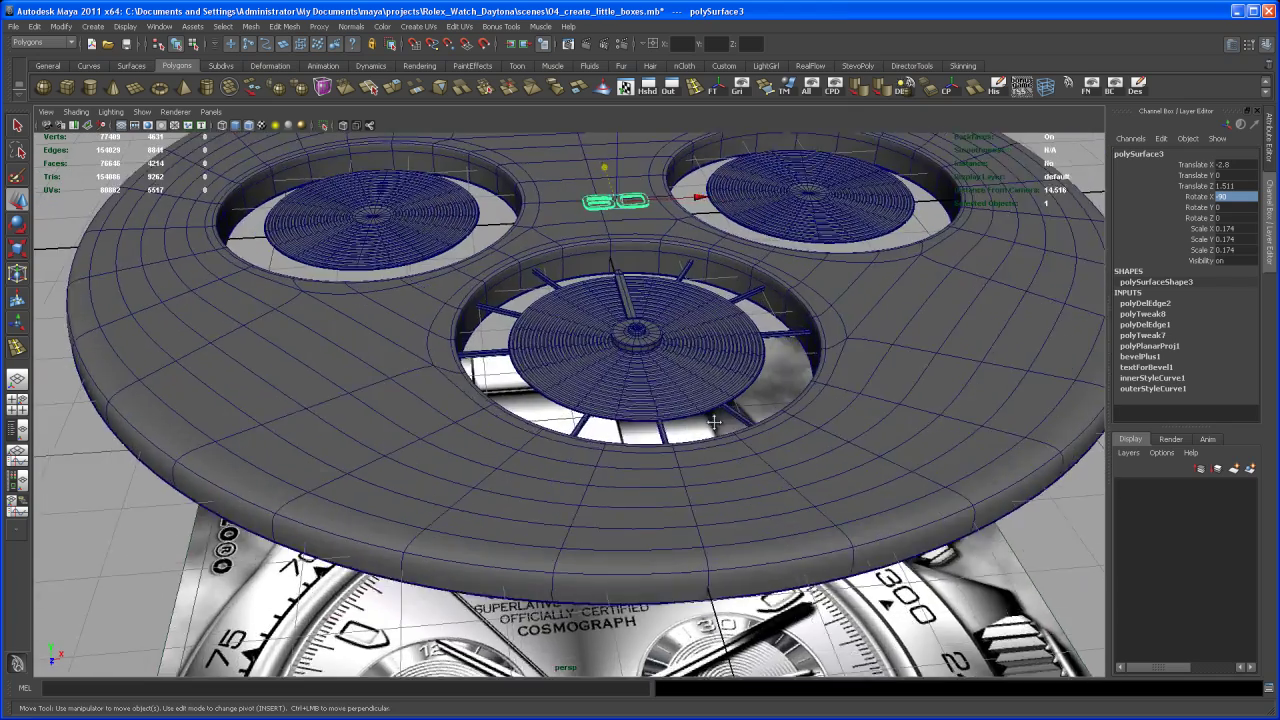
alt+middle_drag(717, 368, 677, 560)
alt+right_drag(677, 560, 709, 515)
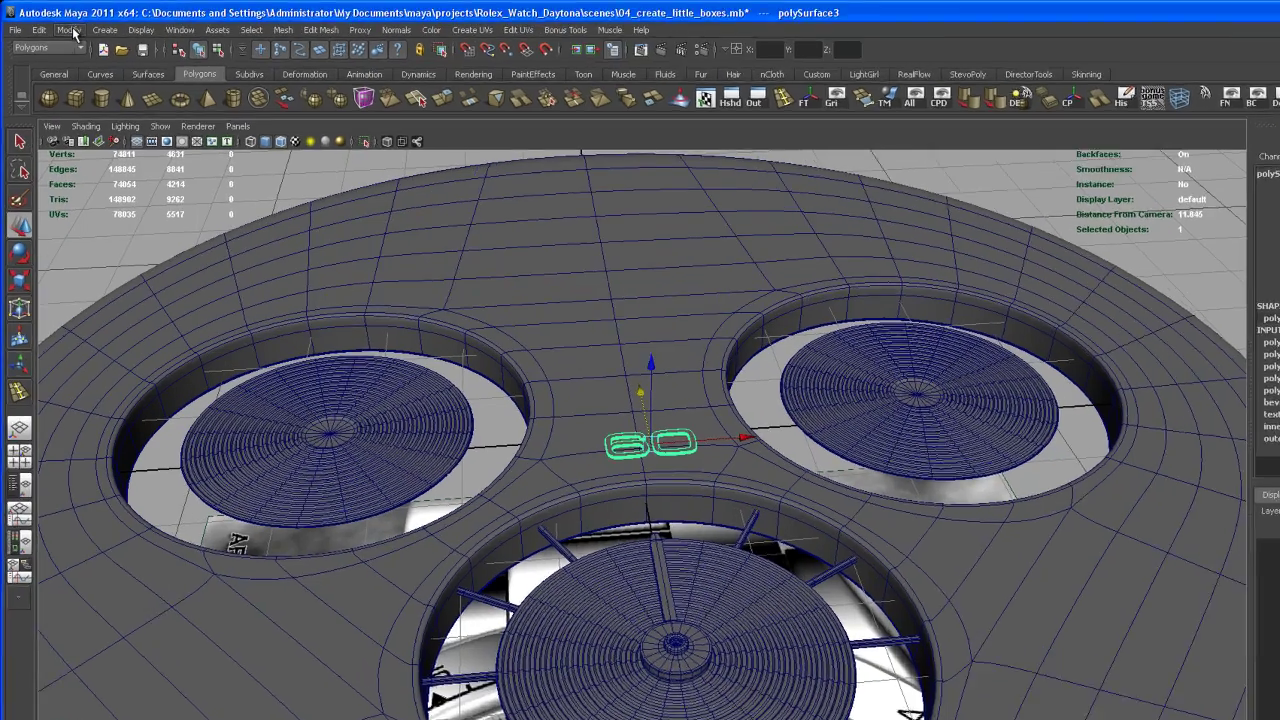
Create beveled text reading 40 in the MicrogrammaDMedExt font and close the text options.
click(93, 27)
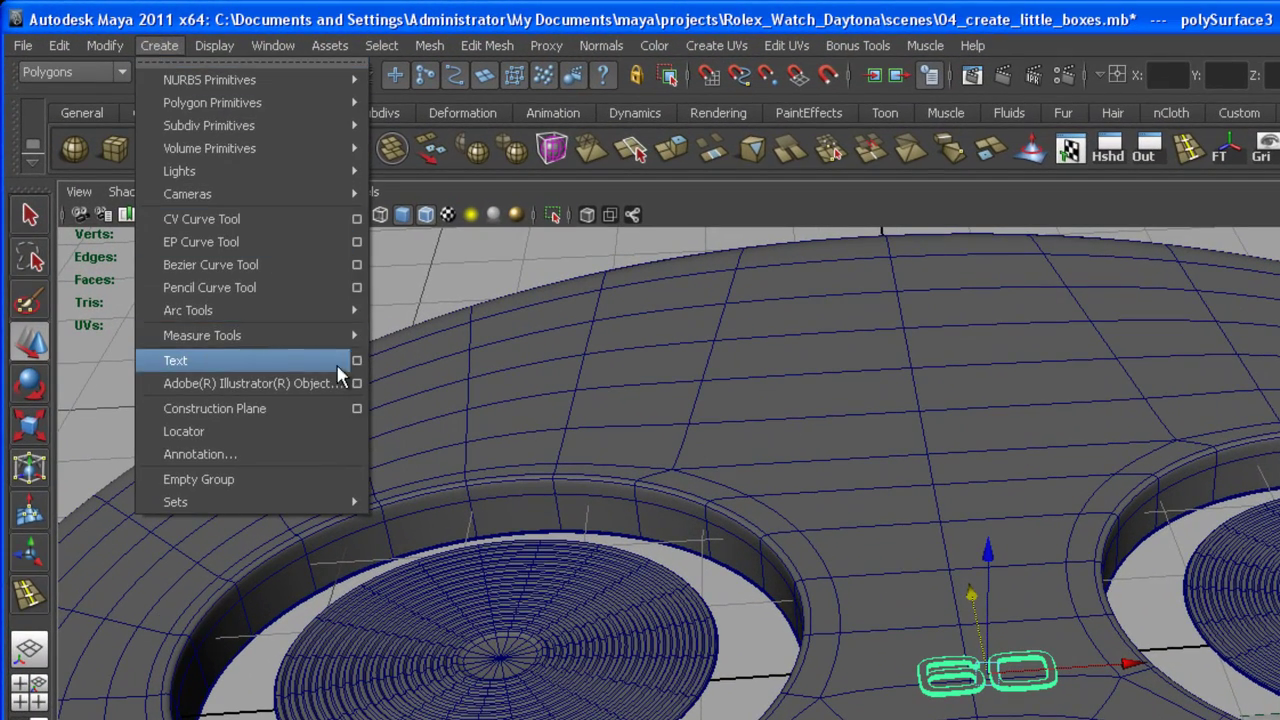
click(358, 365)
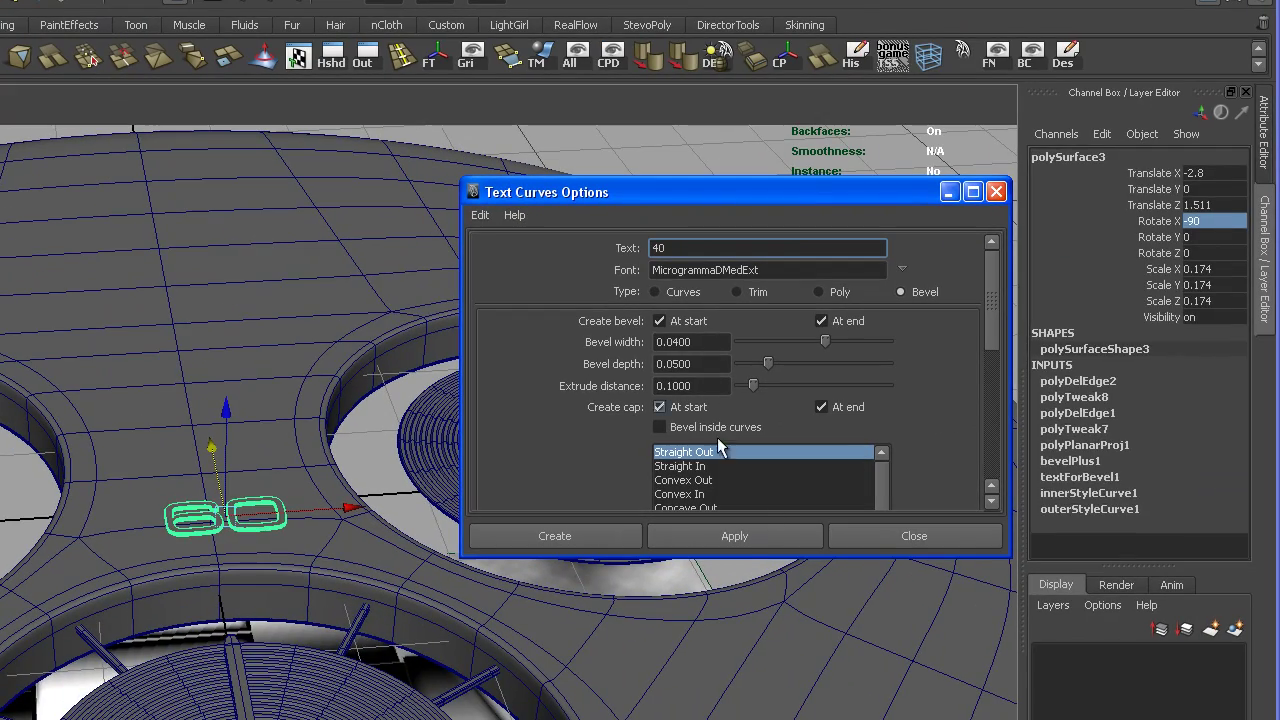
click(755, 538)
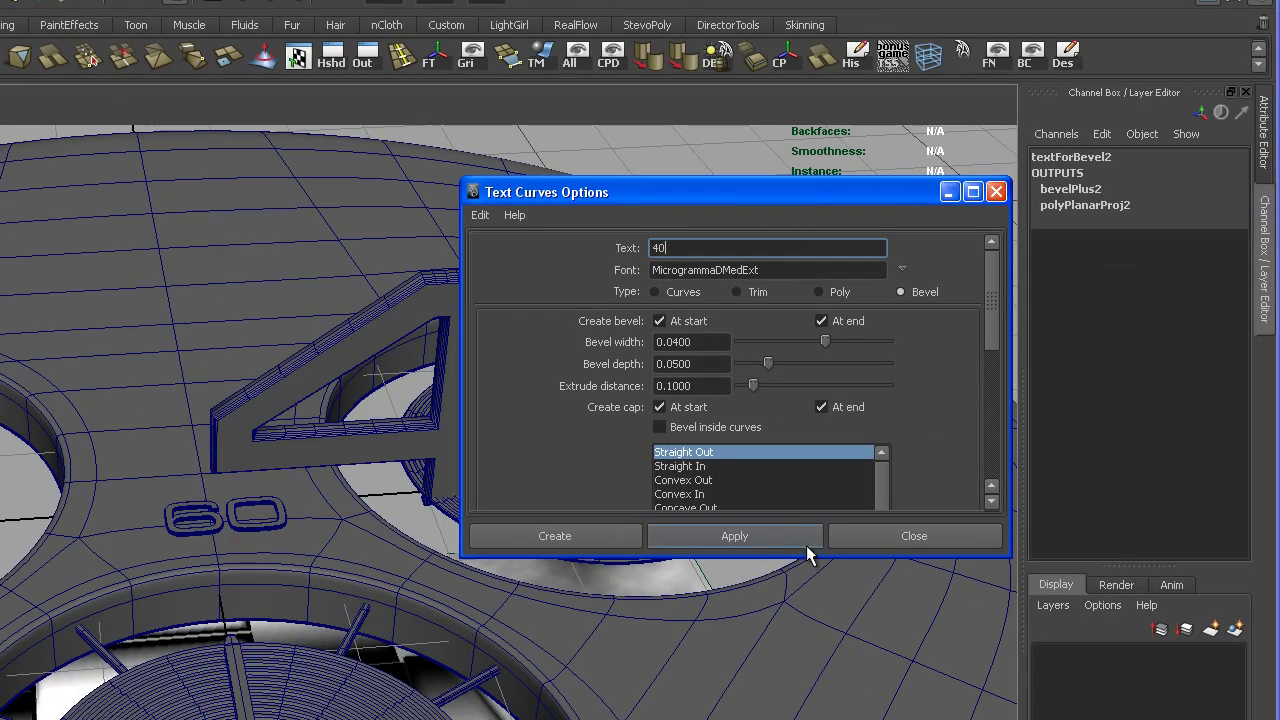
click(881, 540)
Select the 40 text mesh and center its pivot.
alt+drag(930, 430, 630, 358)
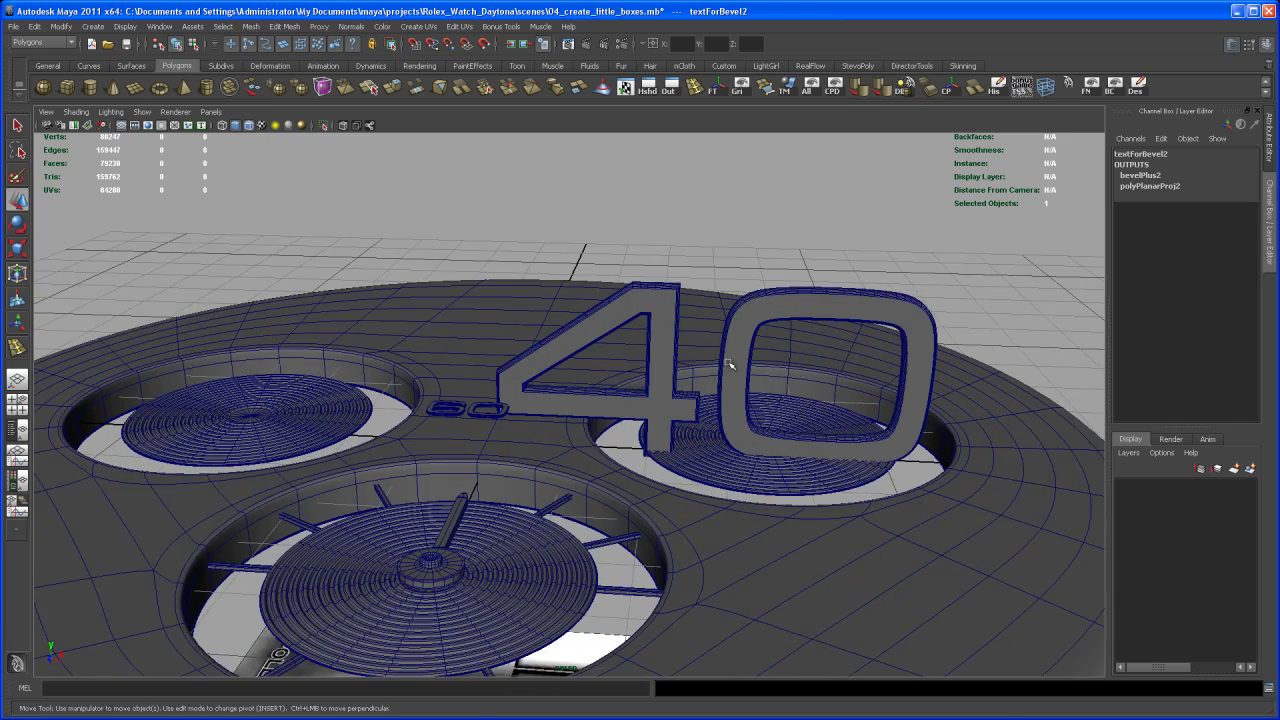
click(681, 306)
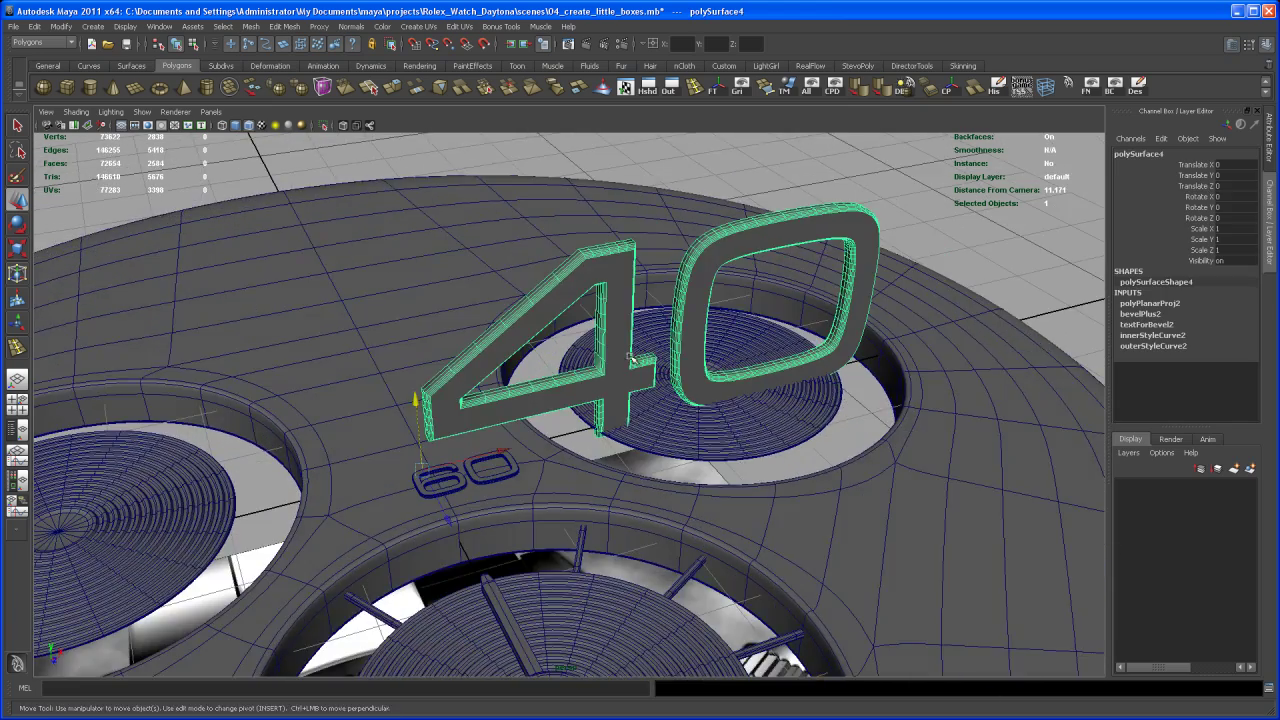
alt+drag(710, 305, 641, 192)
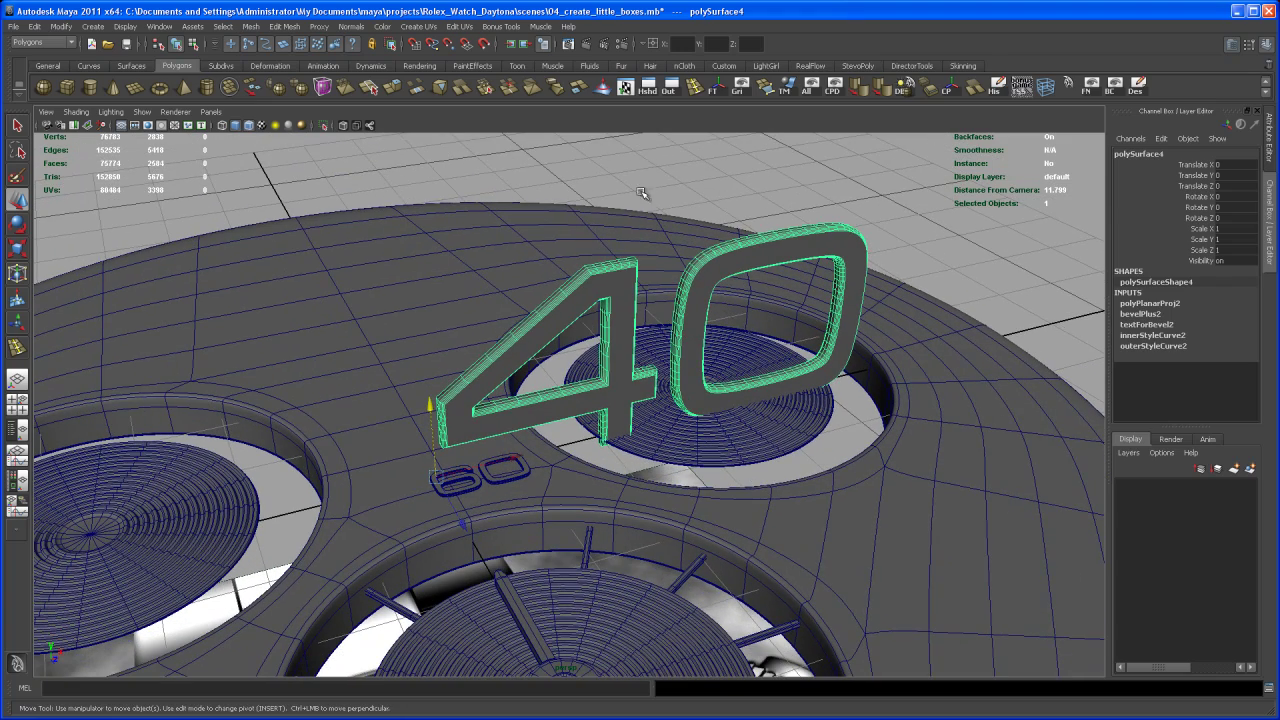
click(948, 88)
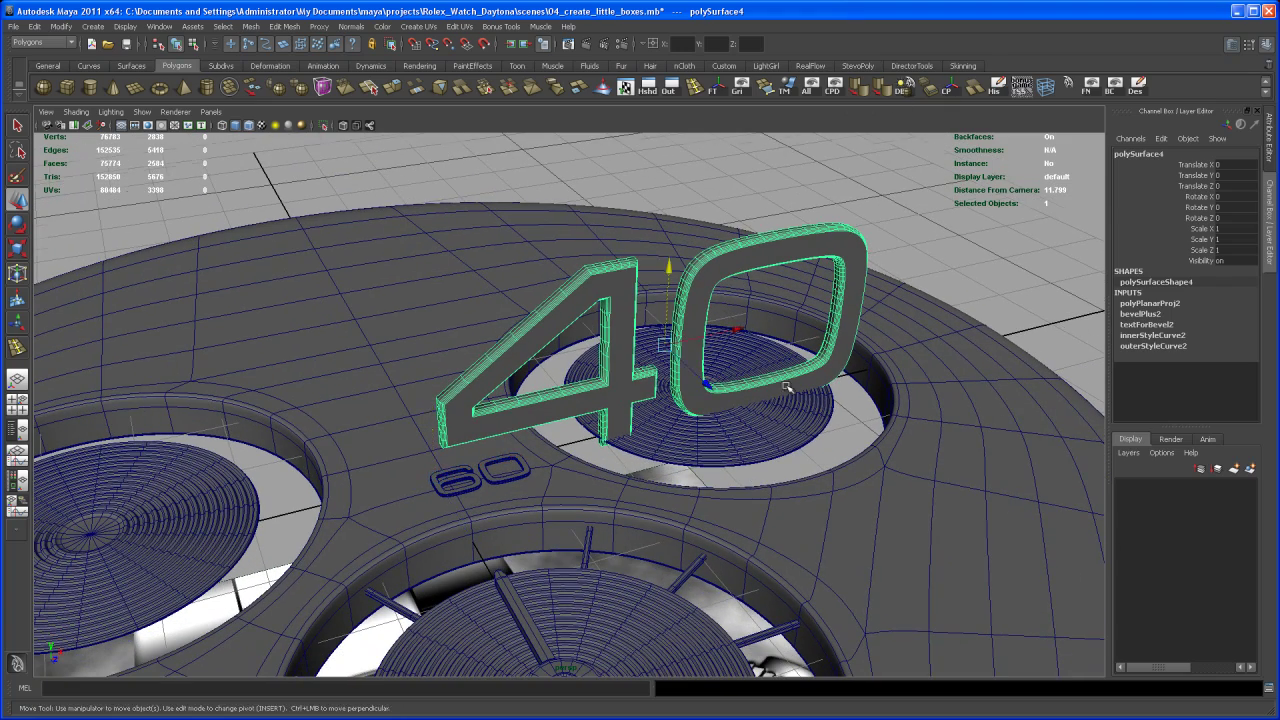
Move the 40 text to Translate X -2.75 so it is centered on the dial's vertical axis.
alt+drag(787, 387, 817, 396)
key(space)
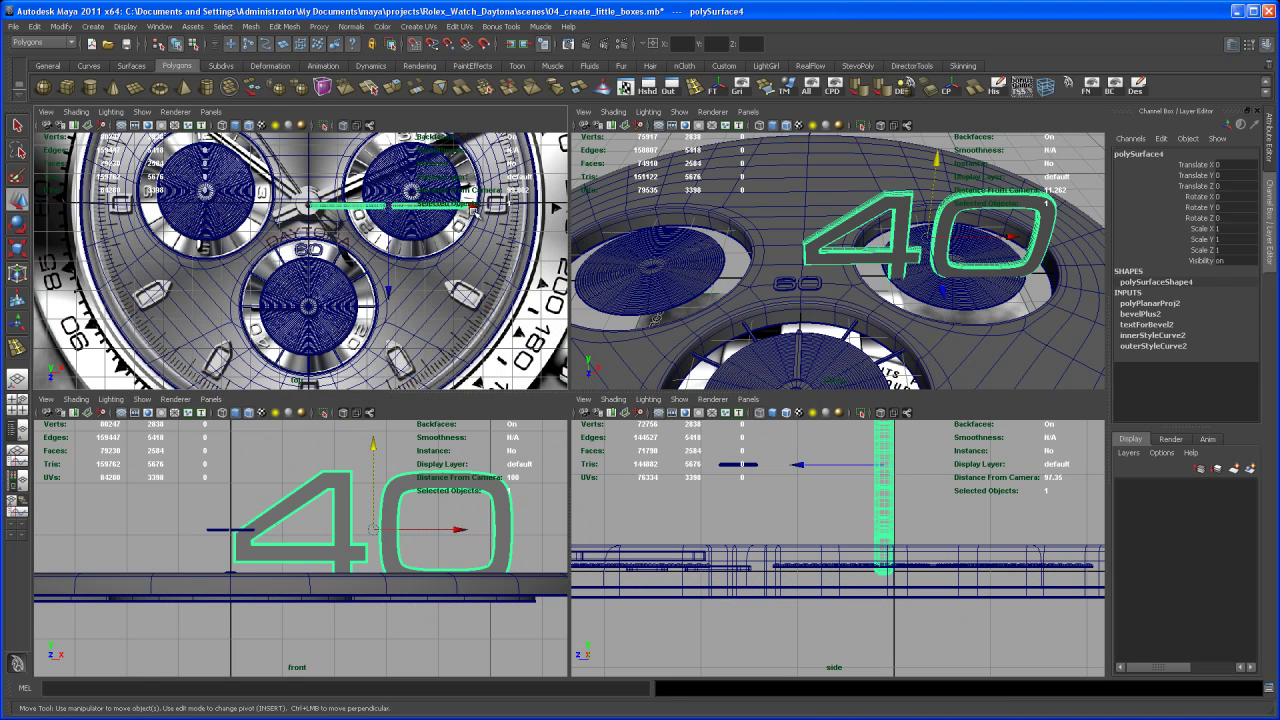
drag(475, 207, 393, 206)
drag(313, 210, 313, 214)
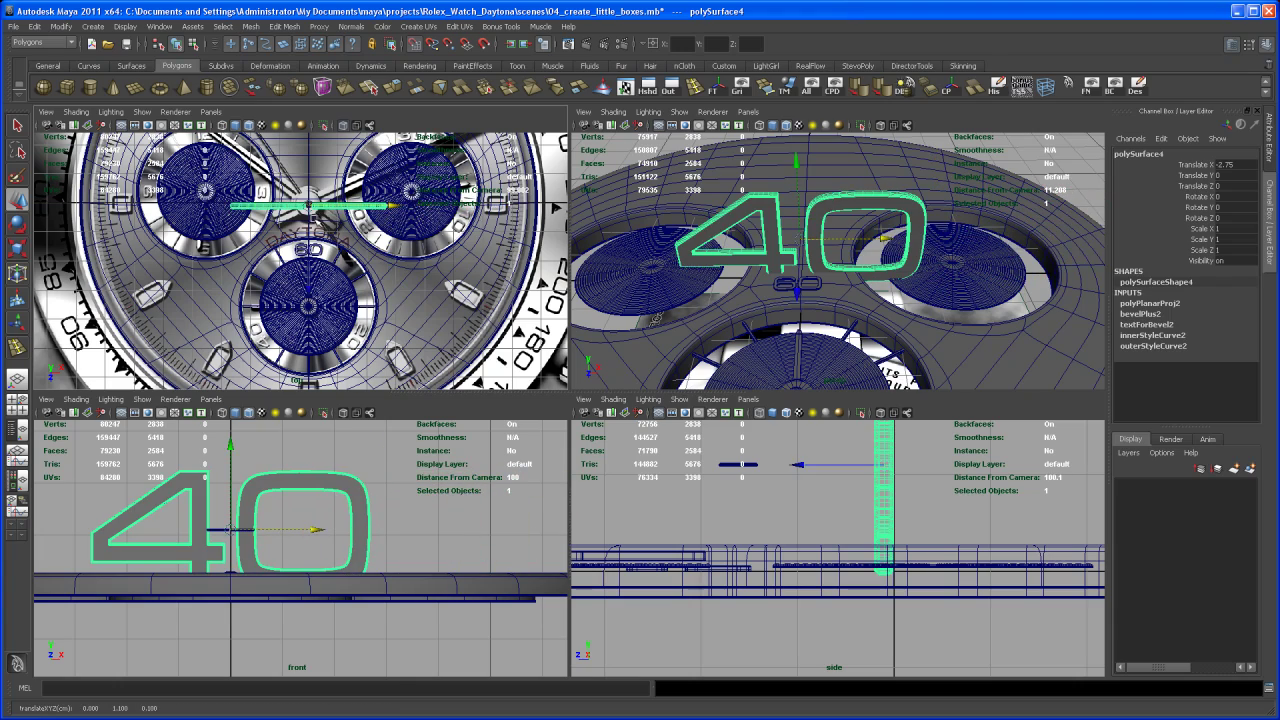
Lay the 40 text flat by setting its Rotate X to -90.
alt+drag(853, 279, 869, 274)
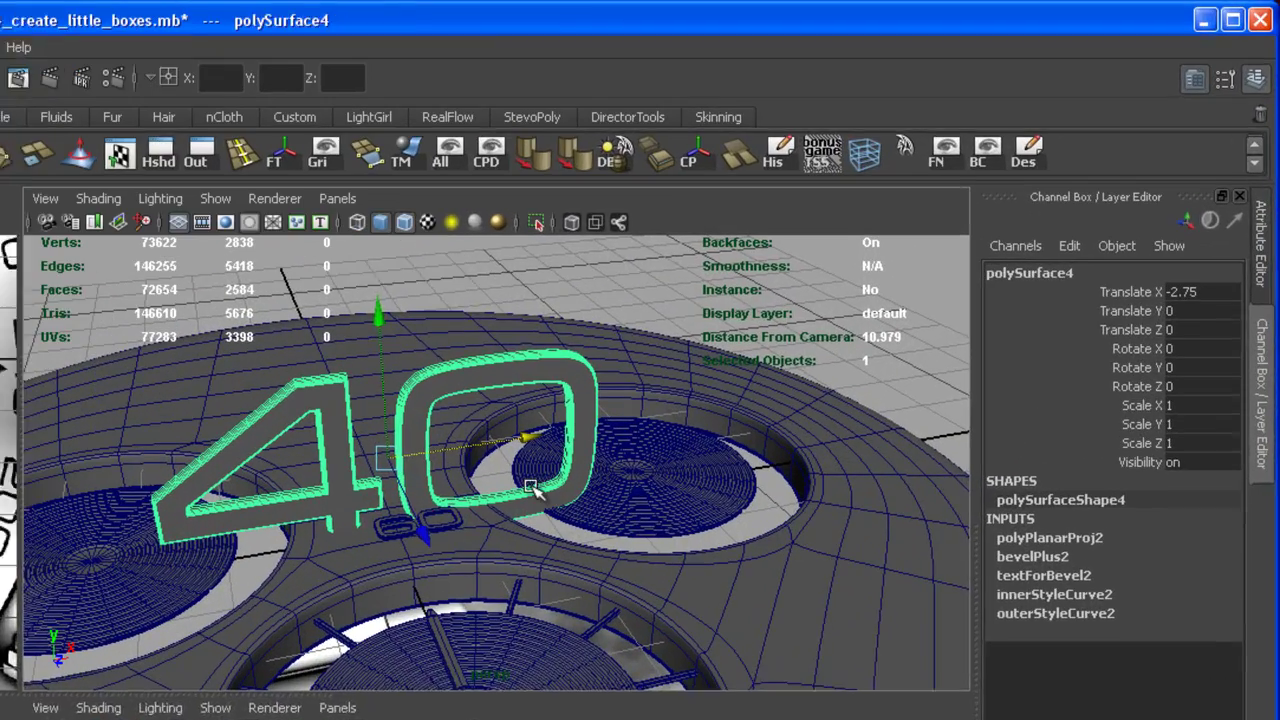
key(e)
drag(390, 365, 518, 358)
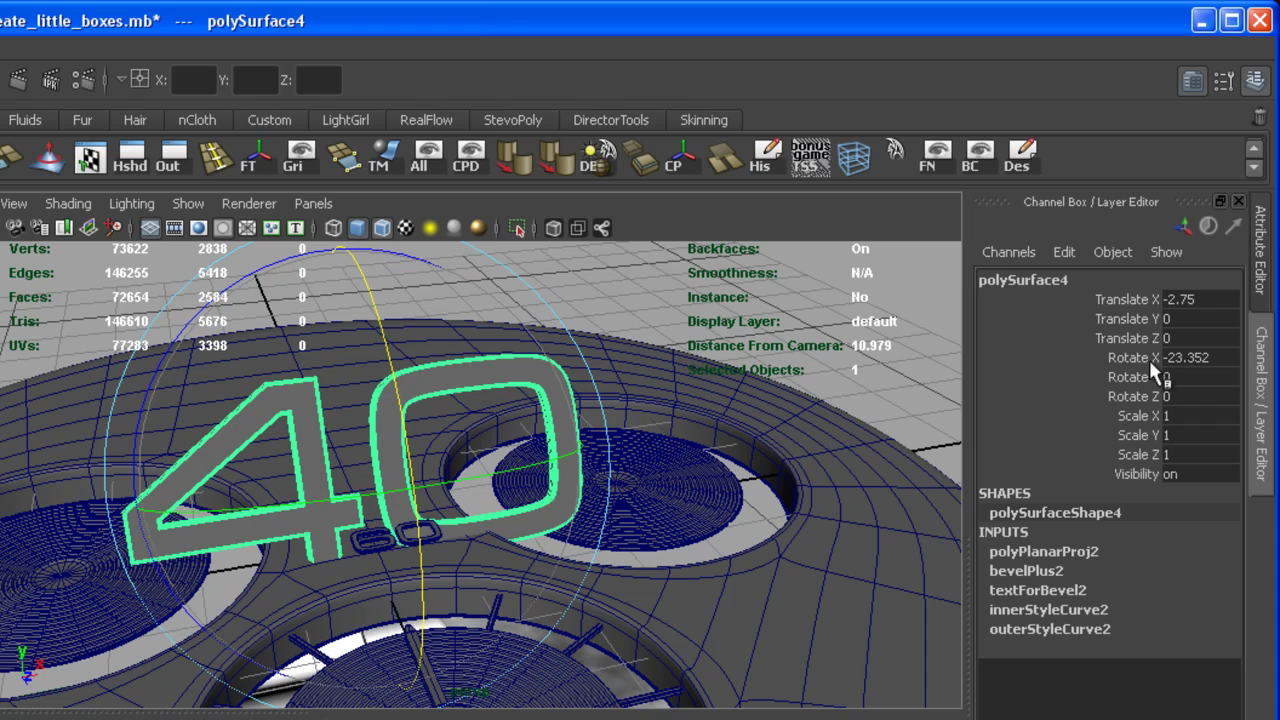
click(1225, 357)
text(-90)
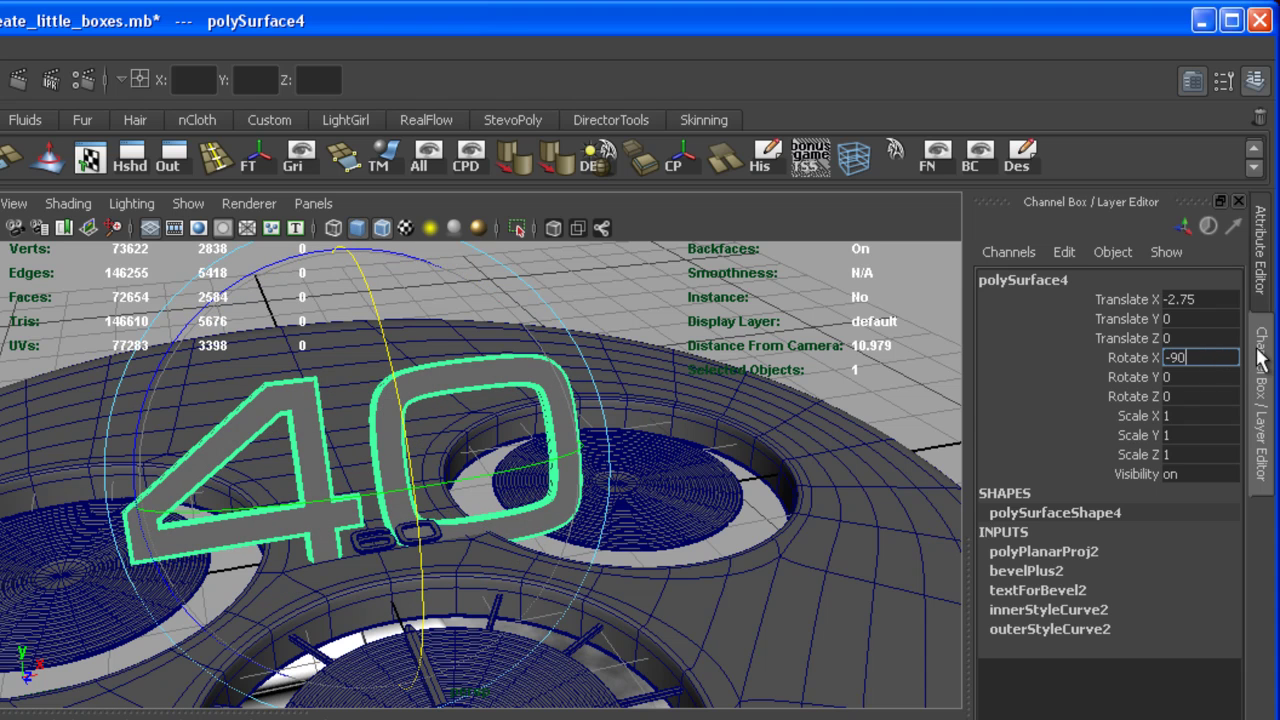
key(Return)
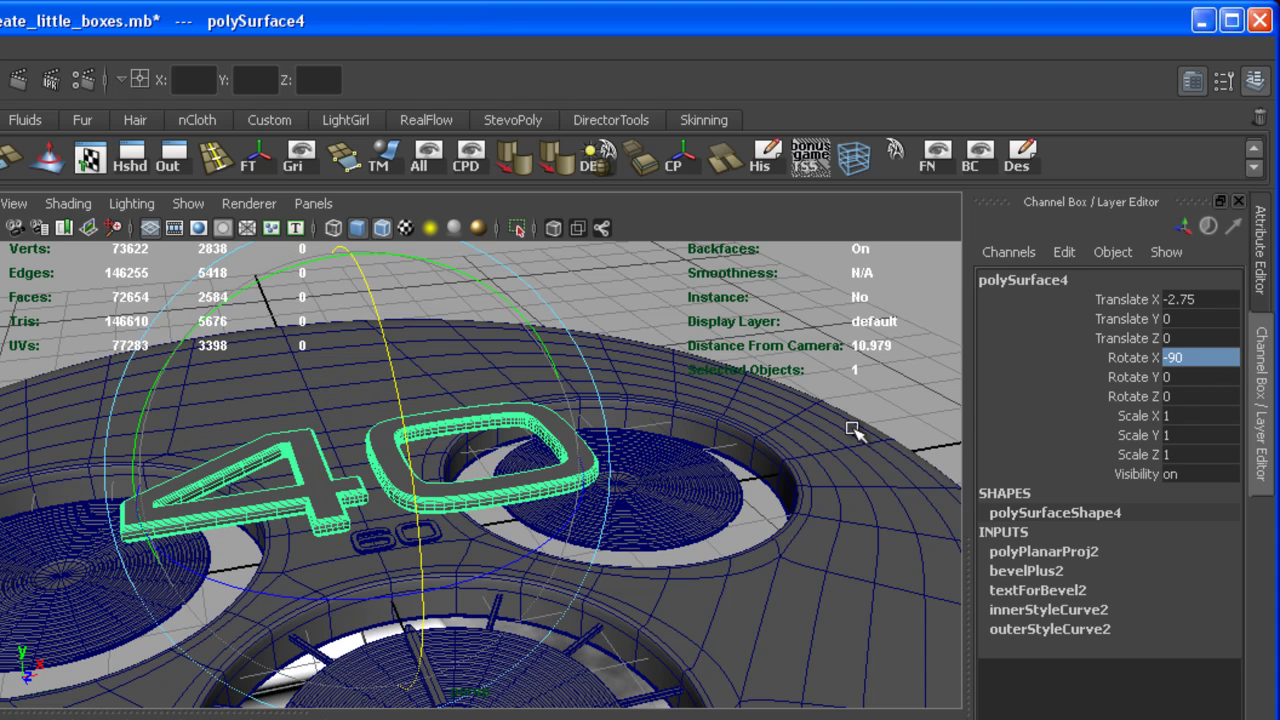
Scale the 40 text uniformly to 0.174 on X, Y and Z.
drag(1186, 413, 1188, 452)
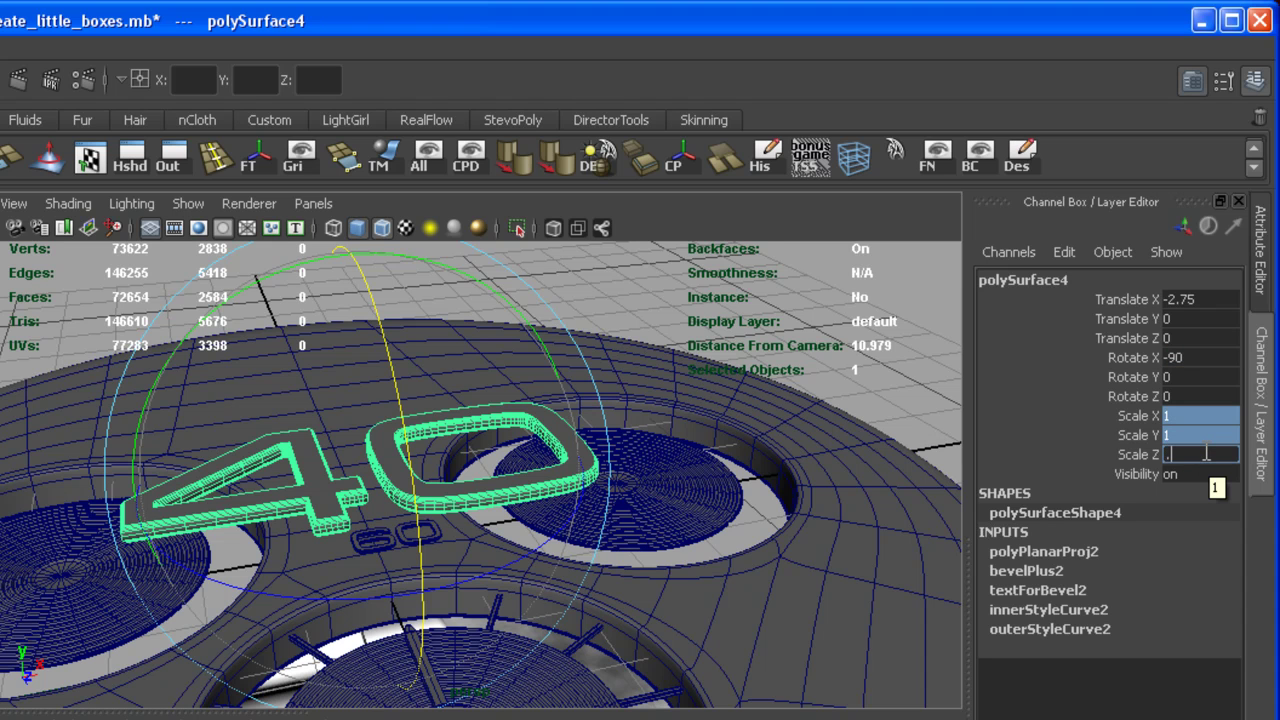
text(.174)
key(Return)
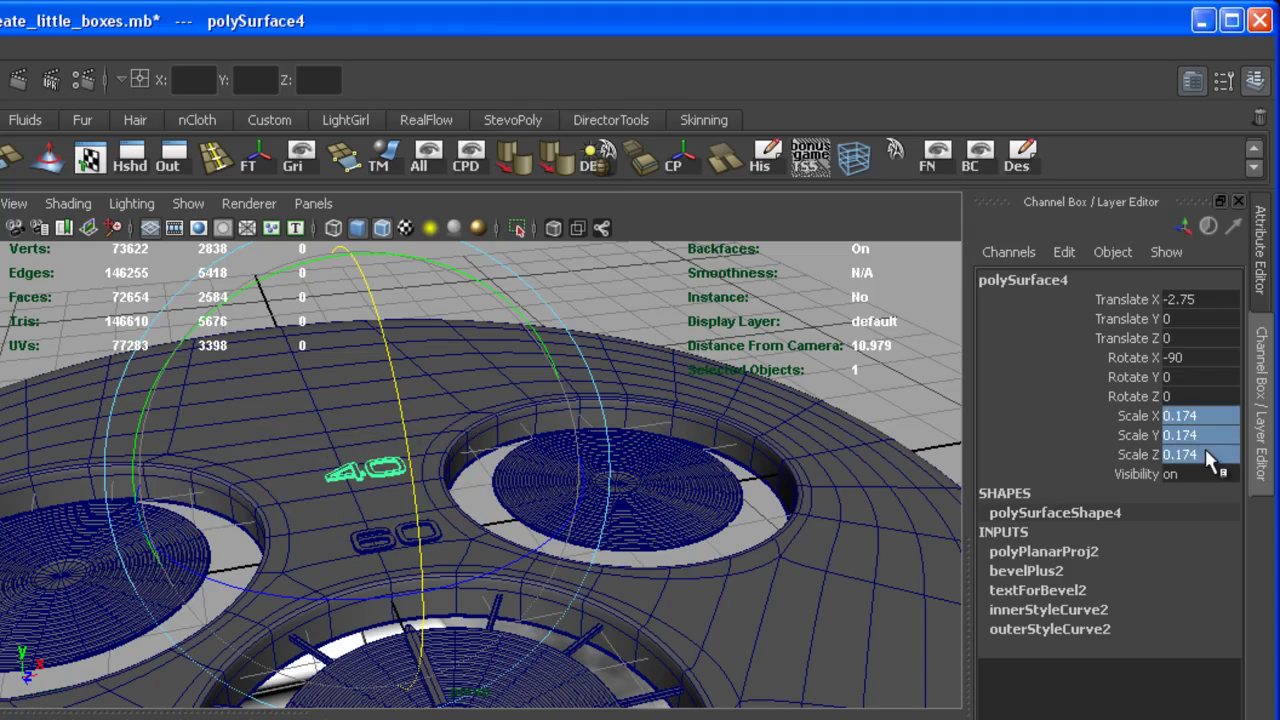
Align the 40 text over the 60 in the top view by moving it to Translate Z 1.511.
key(space)
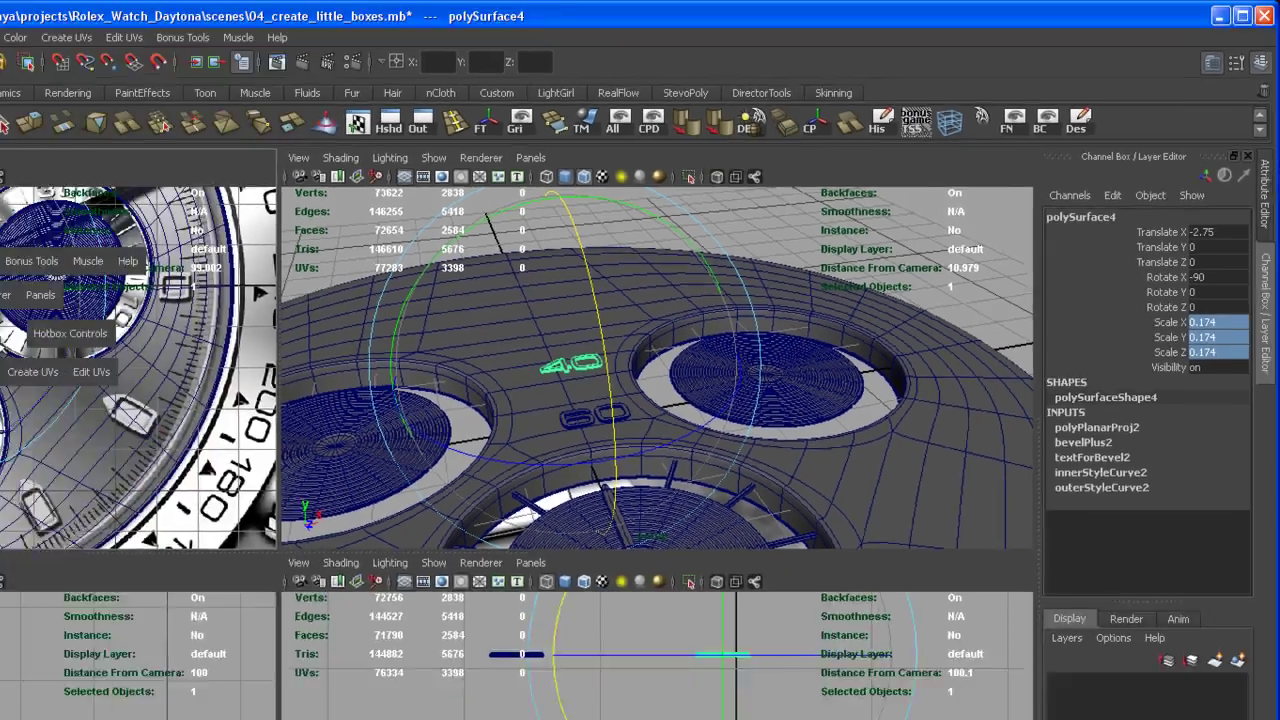
key(space)
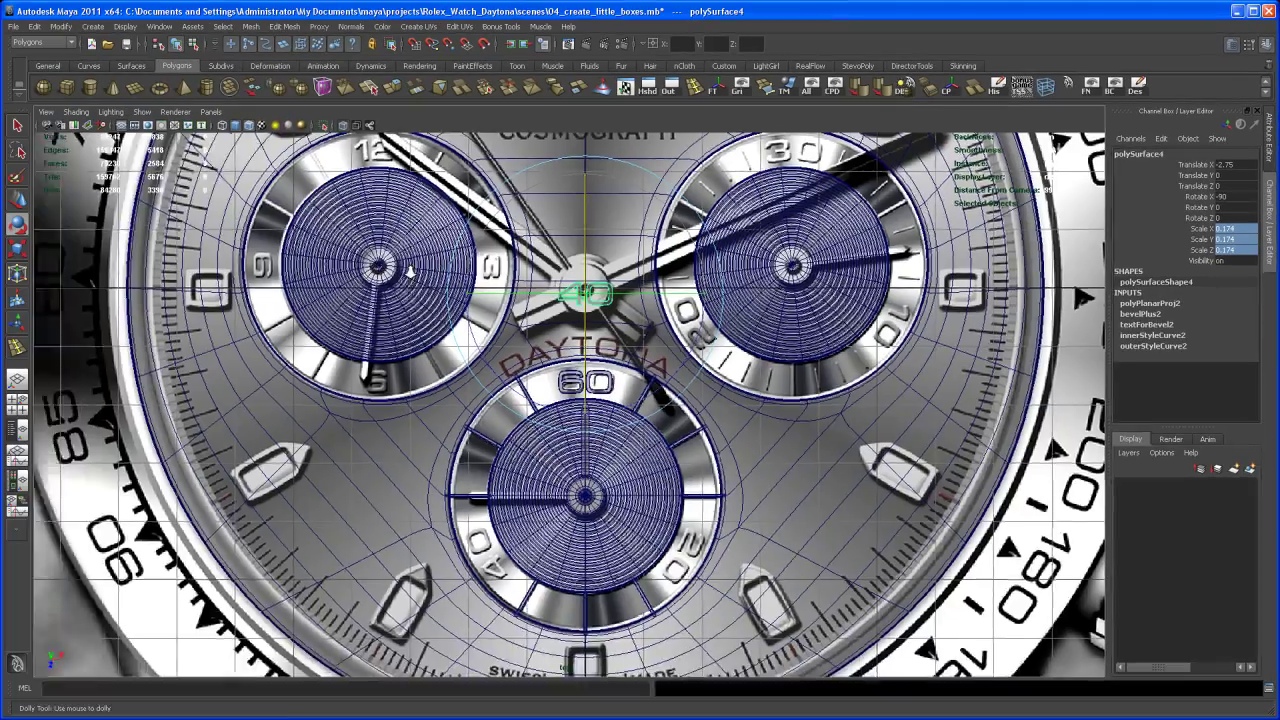
alt+right_drag(408, 271, 686, 366)
alt+middle_drag(686, 366, 703, 547)
key(w)
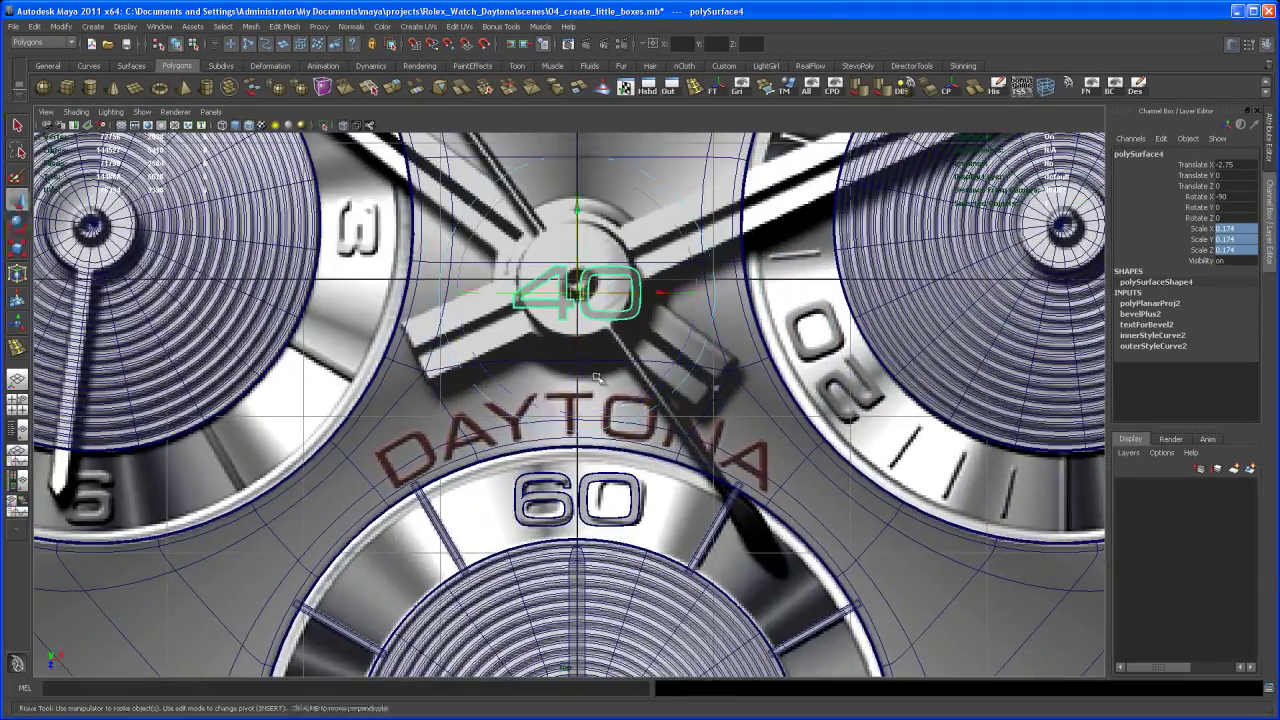
drag(577, 210, 580, 419)
scroll(580, 419, up, 6)
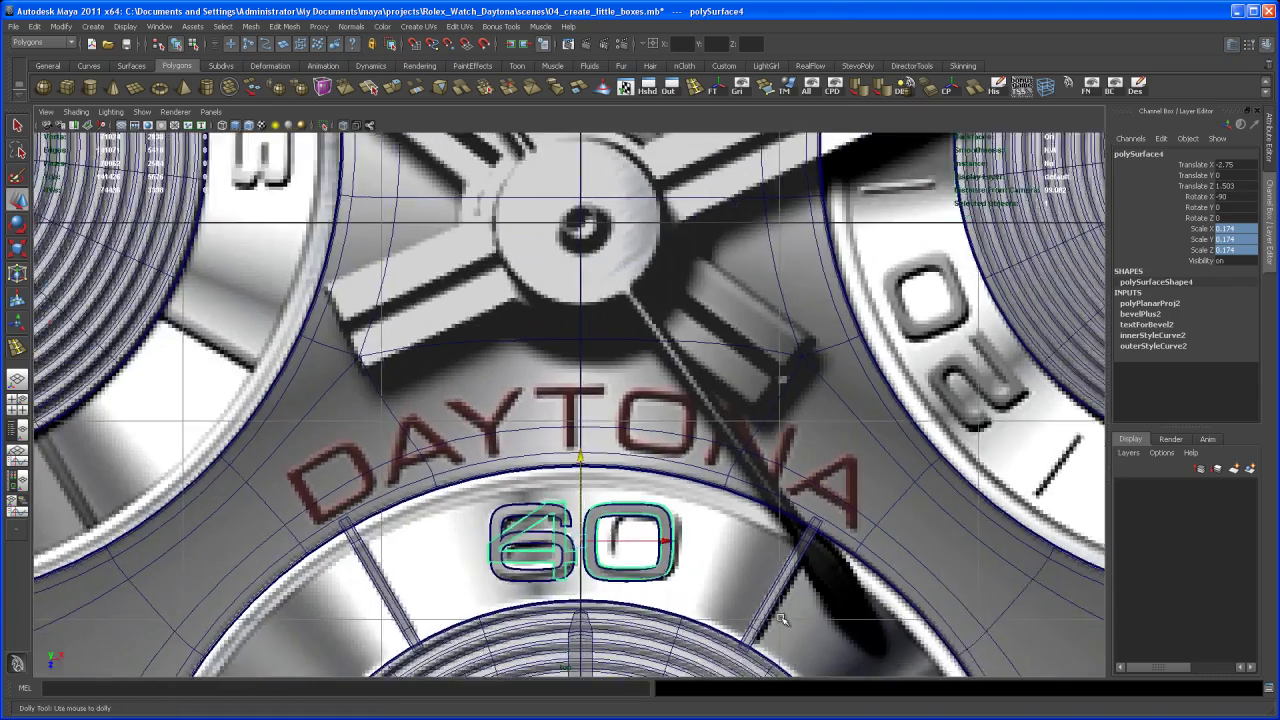
scroll(656, 445, up, 5)
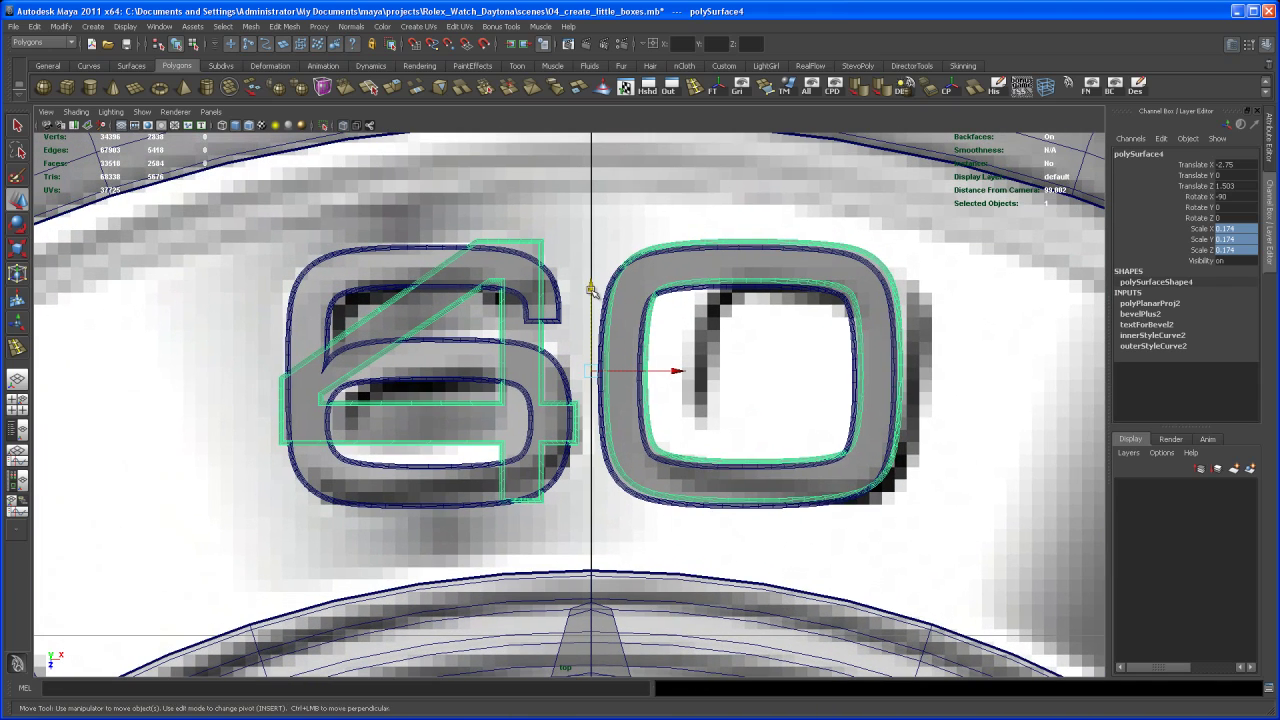
drag(591, 289, 592, 293)
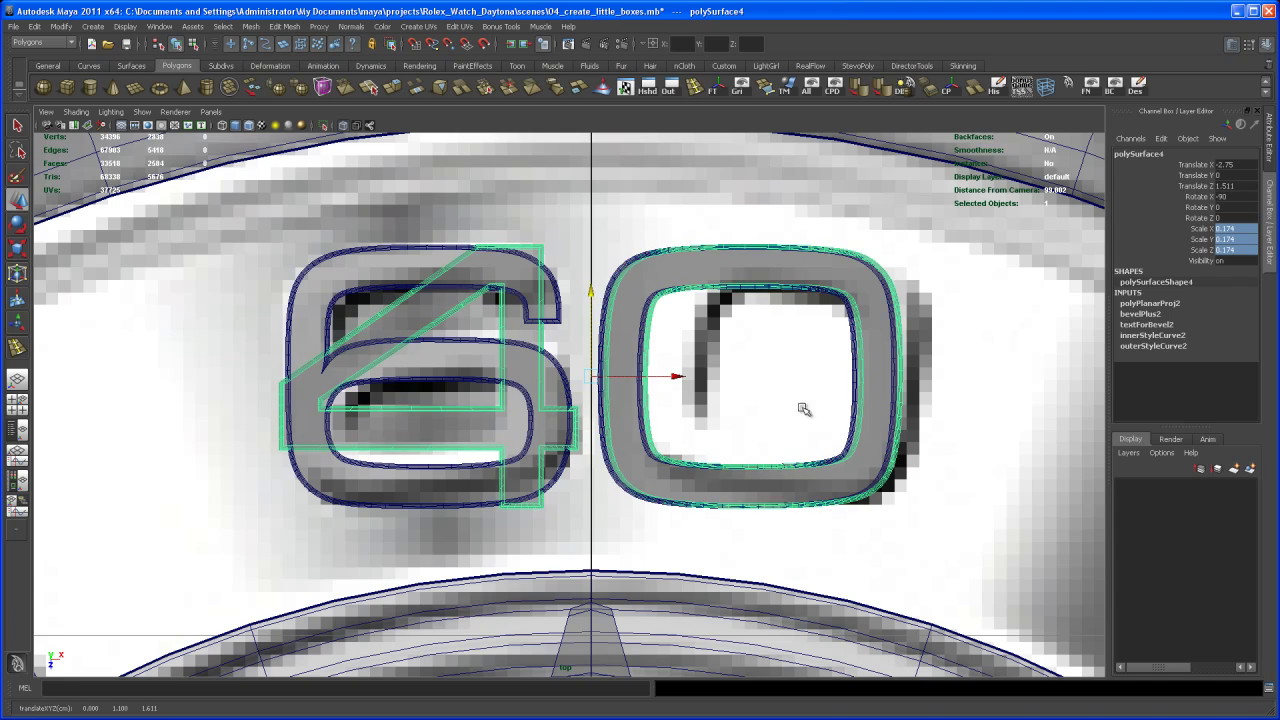
Snap the 40 text's pivot to the center of the lower sub-dial.
scroll(804, 409, down, 5)
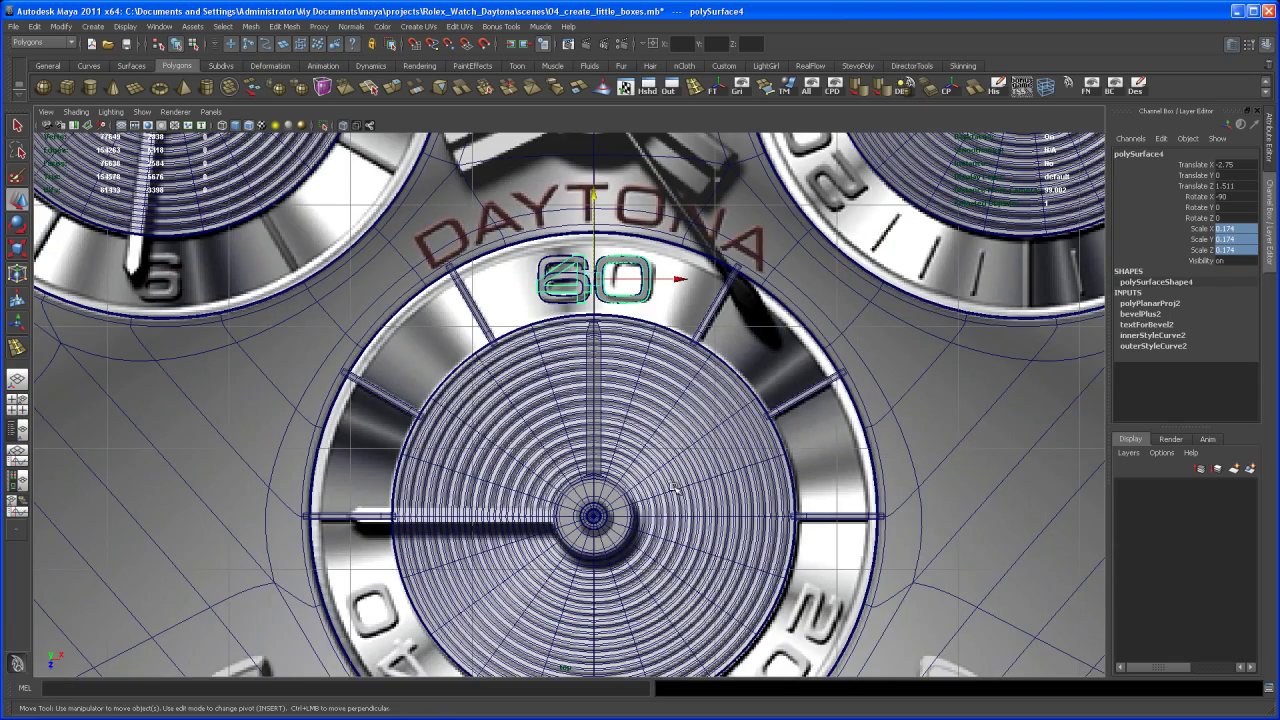
key(space)
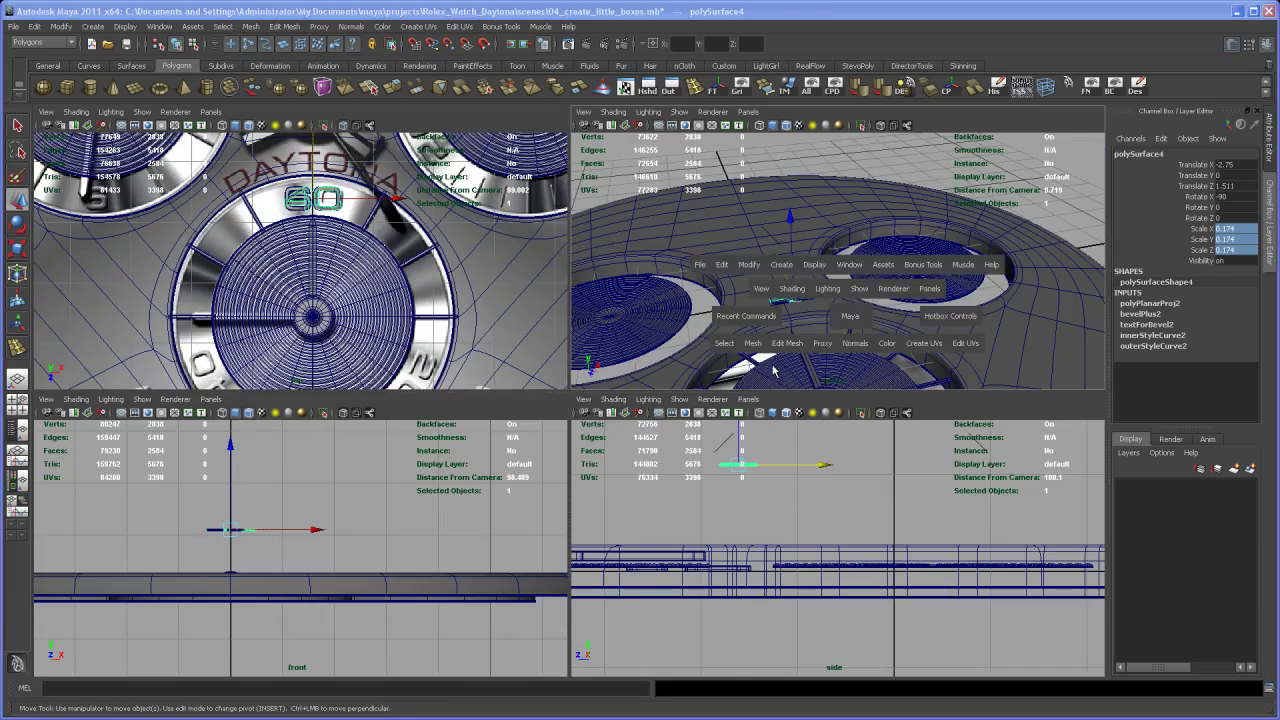
key(space)
alt+drag(731, 429, 560, 560)
alt+middle_drag(545, 566, 635, 444)
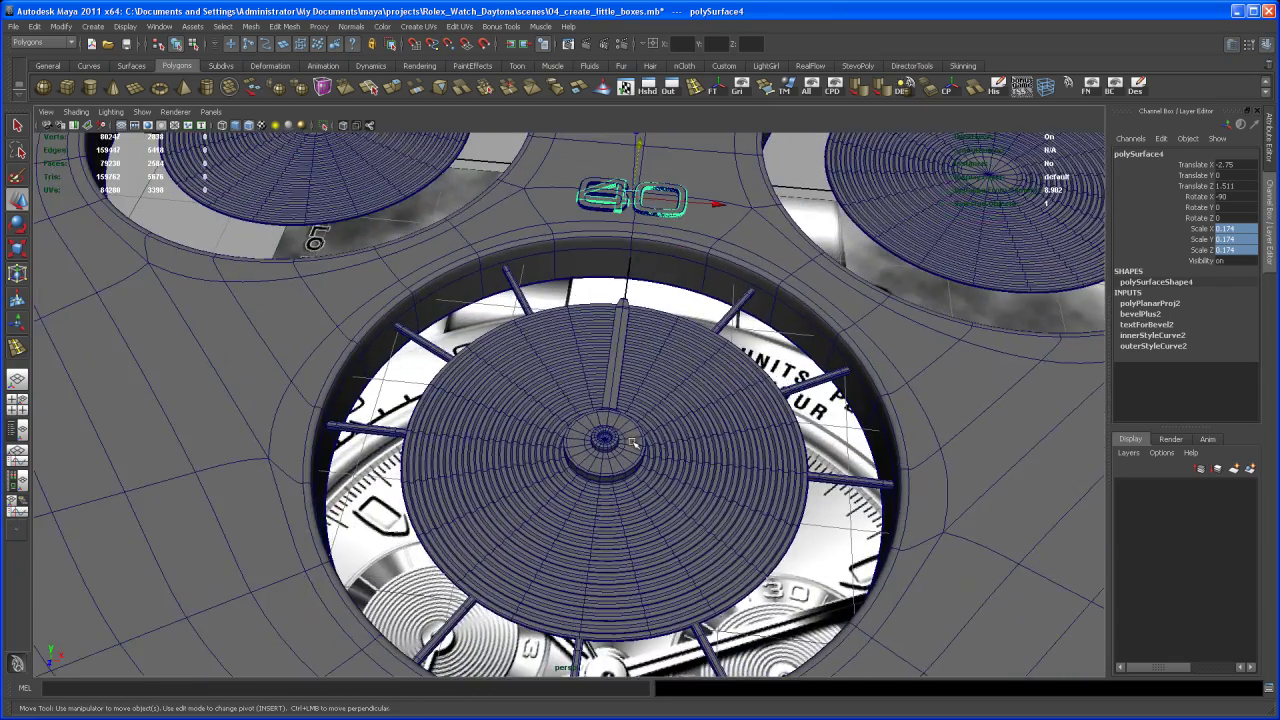
alt+right_drag(616, 450, 650, 496)
alt+drag(650, 496, 606, 418)
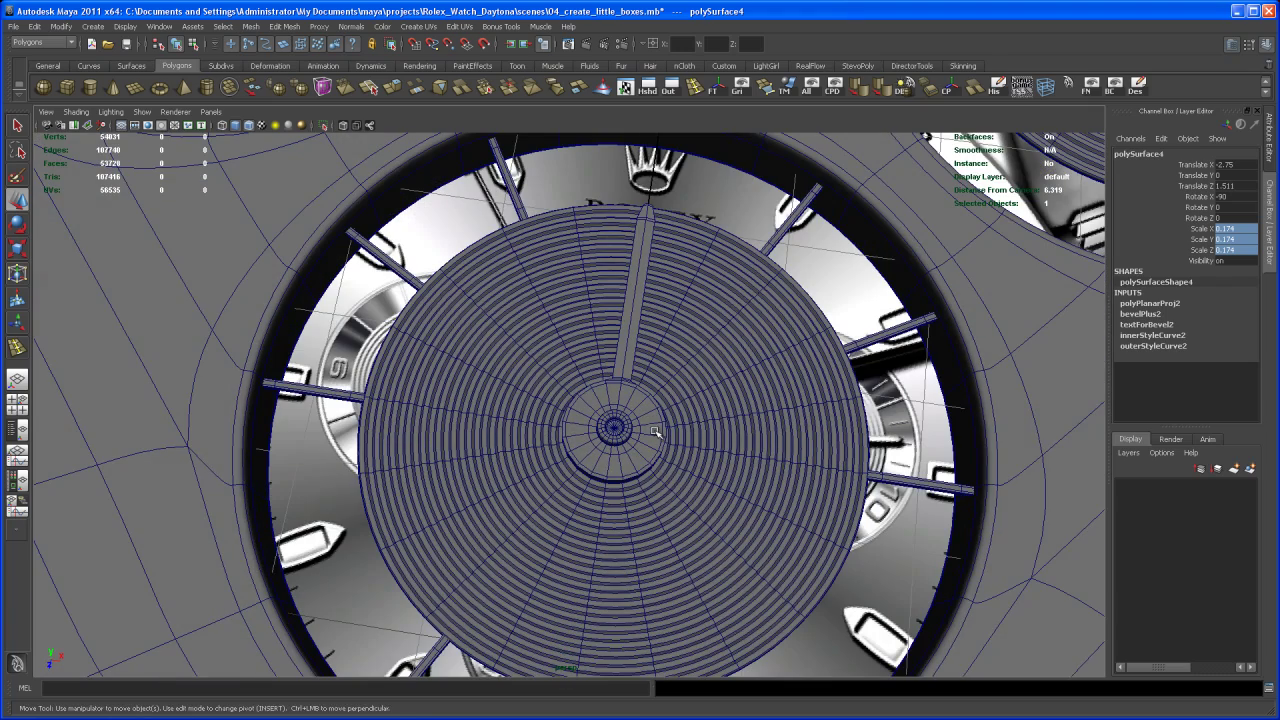
mouse_move(655, 431)
alt+mouse_down()
mouse_move(689, 383)
mouse_move(672, 423)
alt+mouse_up()
key(Insert)
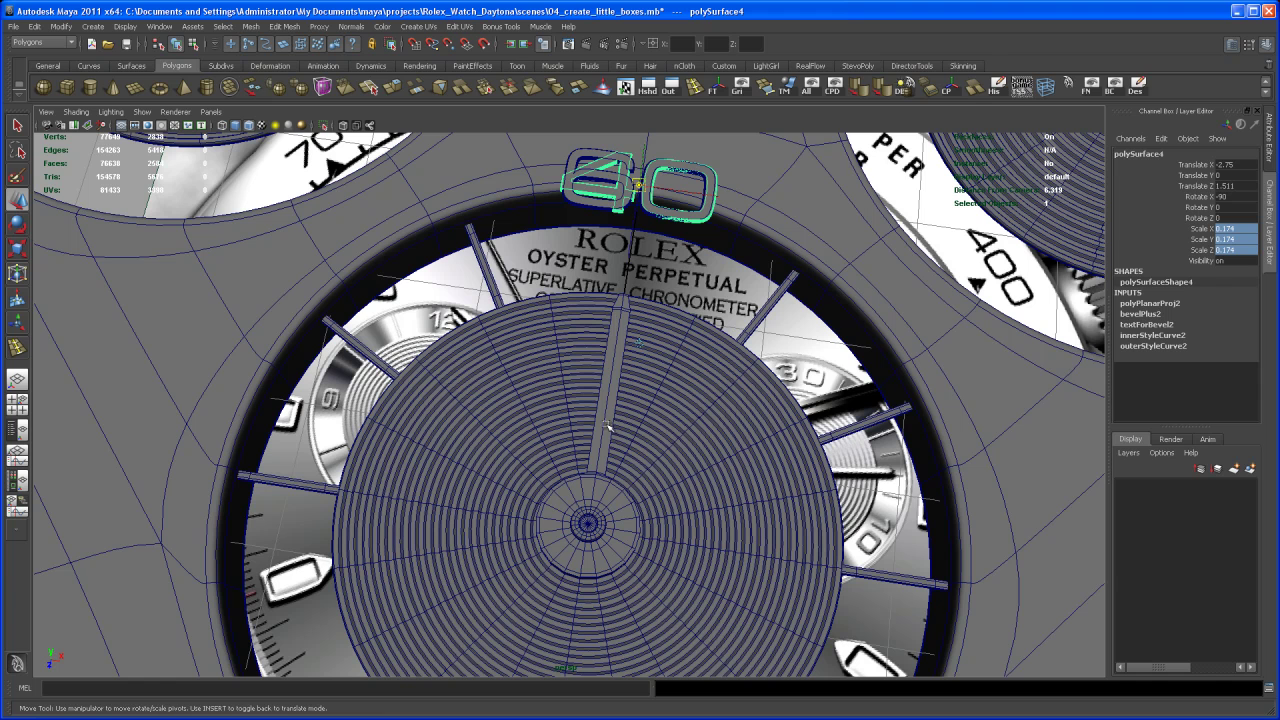
middle_click(589, 524)
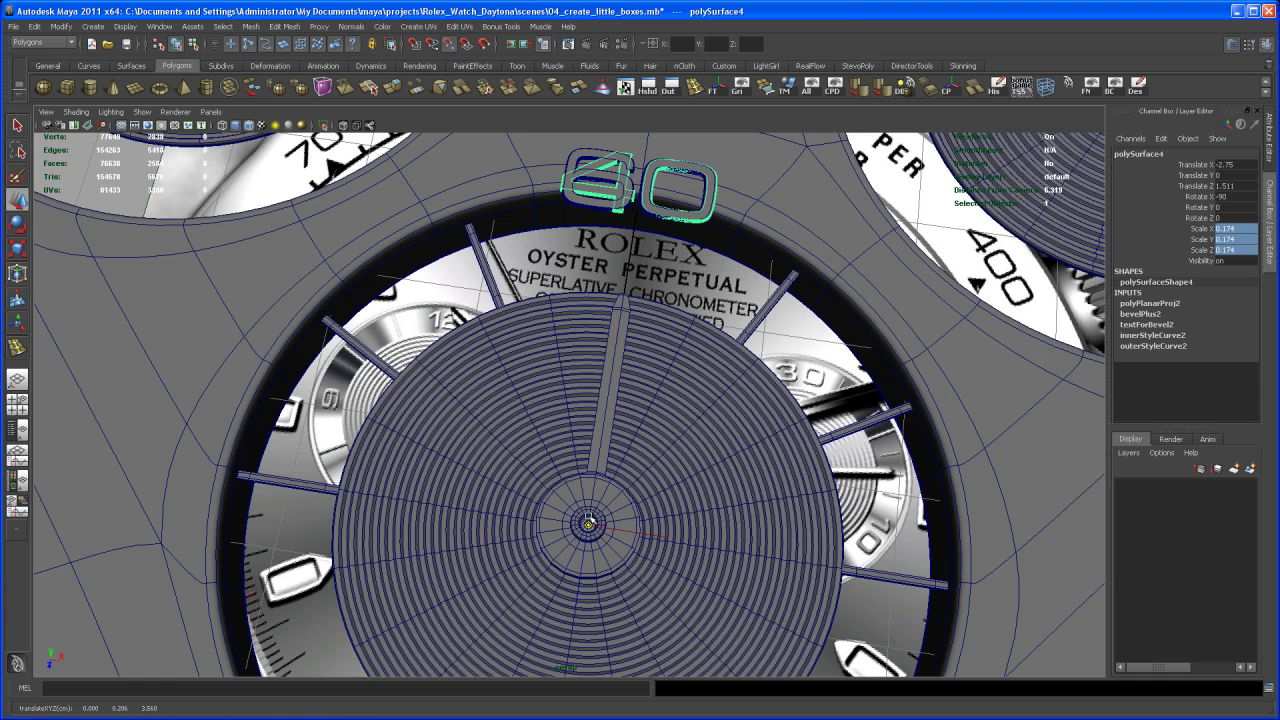
key(Insert)
Examine the 40 text's pivot placement at the lower sub-dial's center in the perspective and top views.
alt+drag(605, 550, 677, 494)
alt+right_drag(677, 494, 712, 472)
alt+drag(712, 472, 634, 484)
alt+right_drag(634, 484, 627, 483)
scroll(723, 531, up, 8)
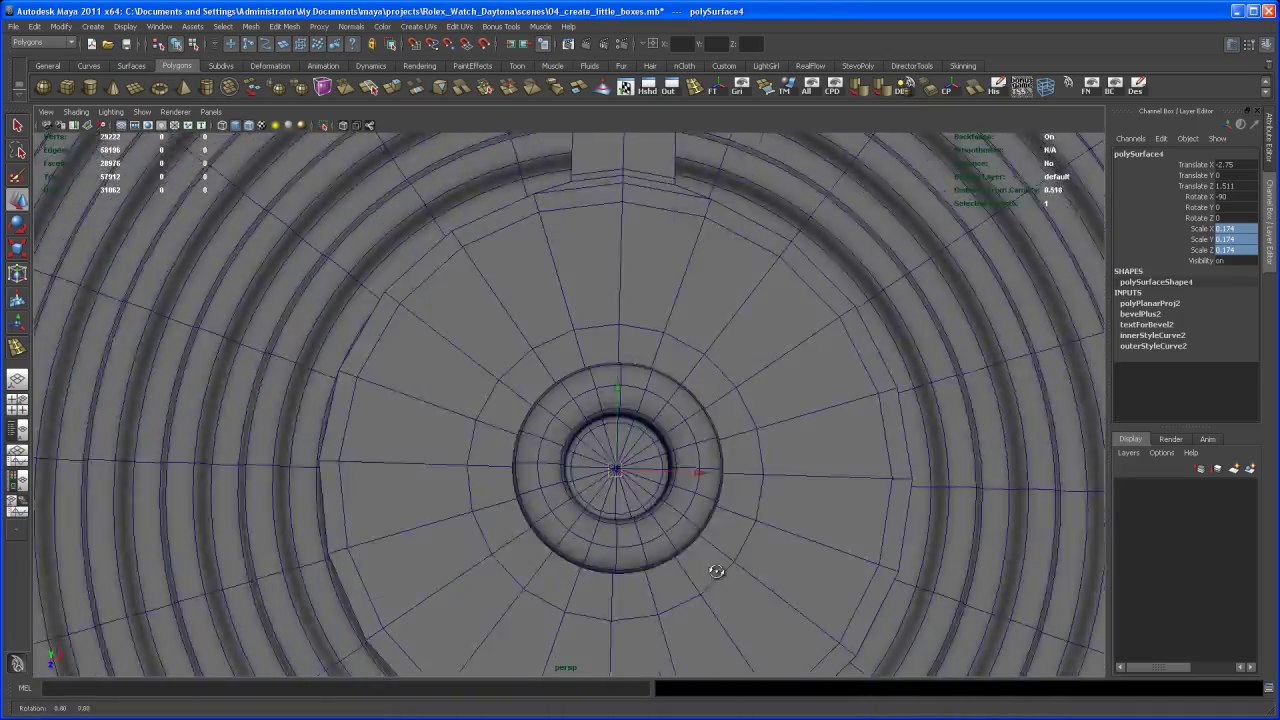
scroll(700, 575, down, 3)
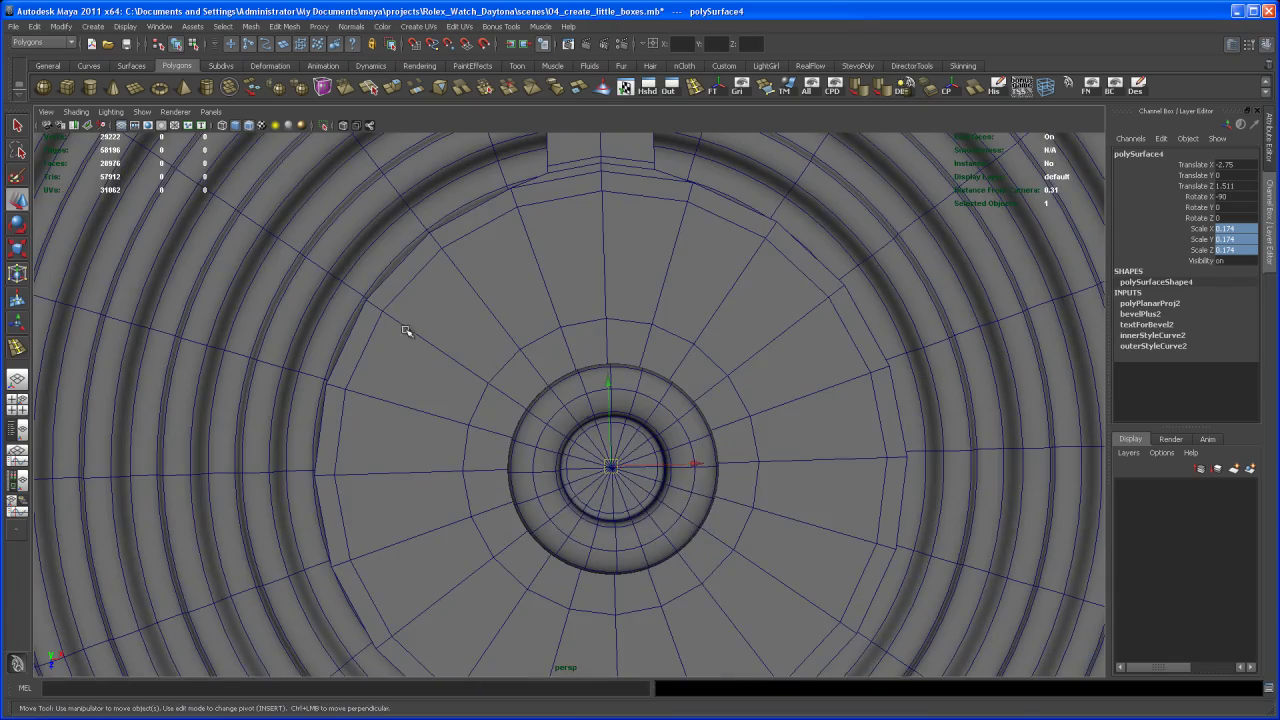
key(space)
key(space)
scroll(542, 517, up, 10)
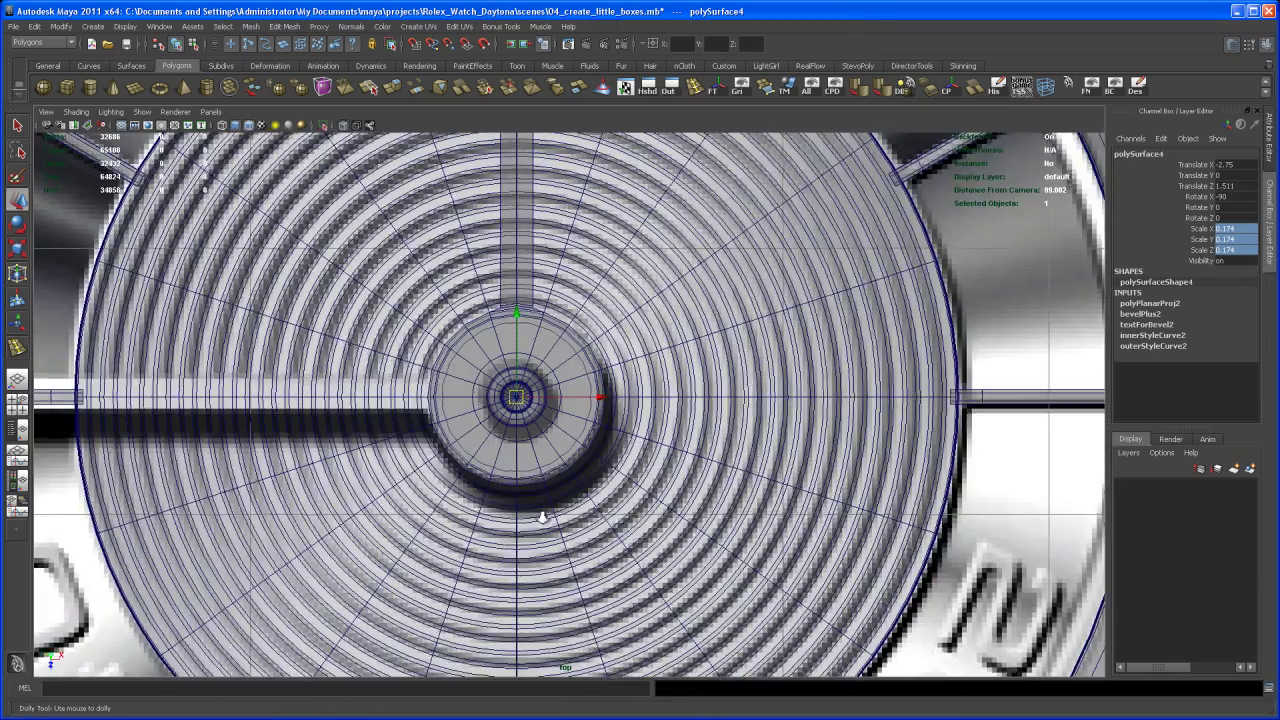
alt+right_drag(542, 517, 581, 525)
alt+middle_drag(581, 525, 718, 545)
alt+right_drag(718, 545, 768, 552)
alt+middle_drag(690, 446, 645, 459)
Rotate the 40 text around the lower sub-dial to its reference position, setting Rotate Y to exactly 60.
scroll(626, 447, down, 10)
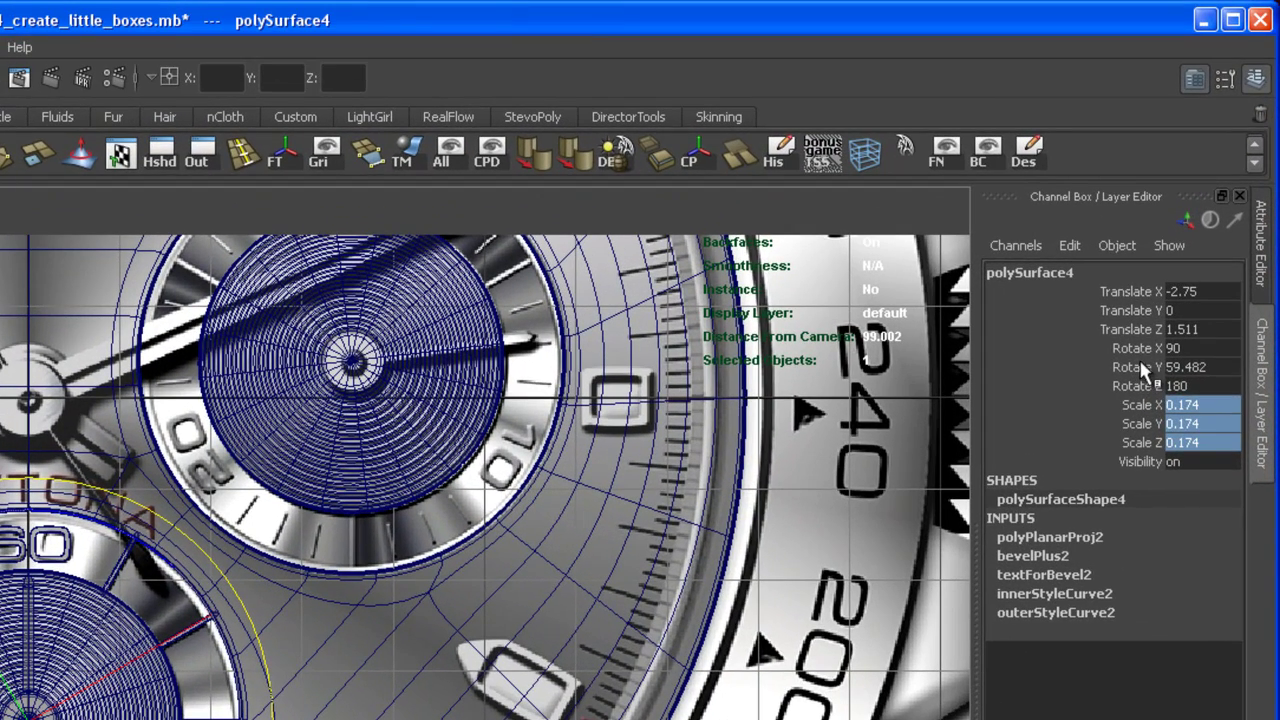
double_click(1185, 367)
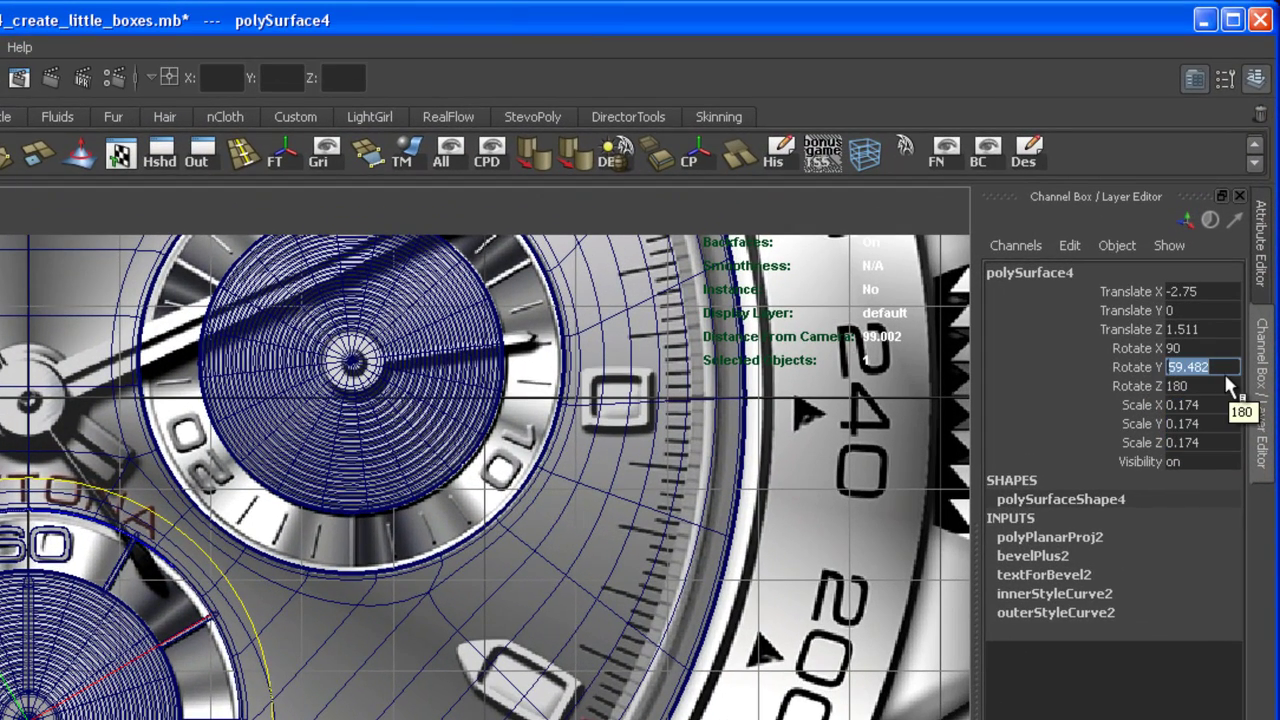
text(60)
key(Return)
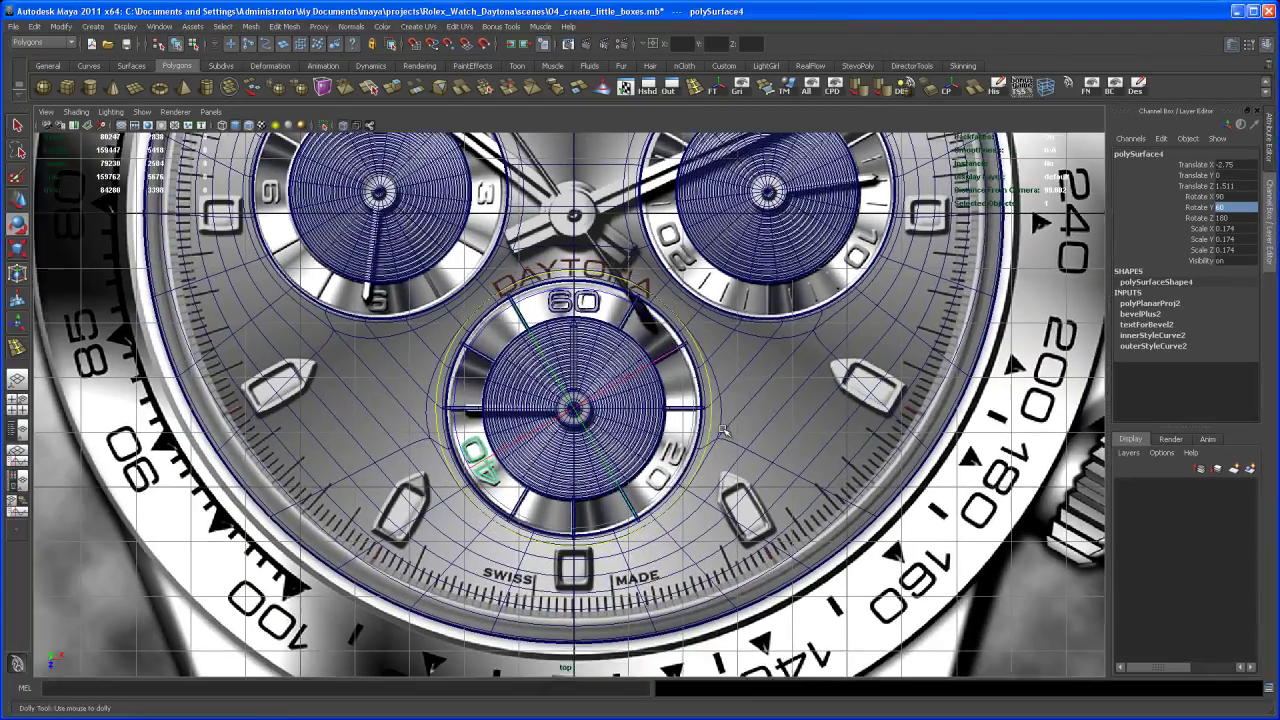
Check the rotated 40 text's placement relative to the dial and lower sub-dial in the perspective view.
key(space)
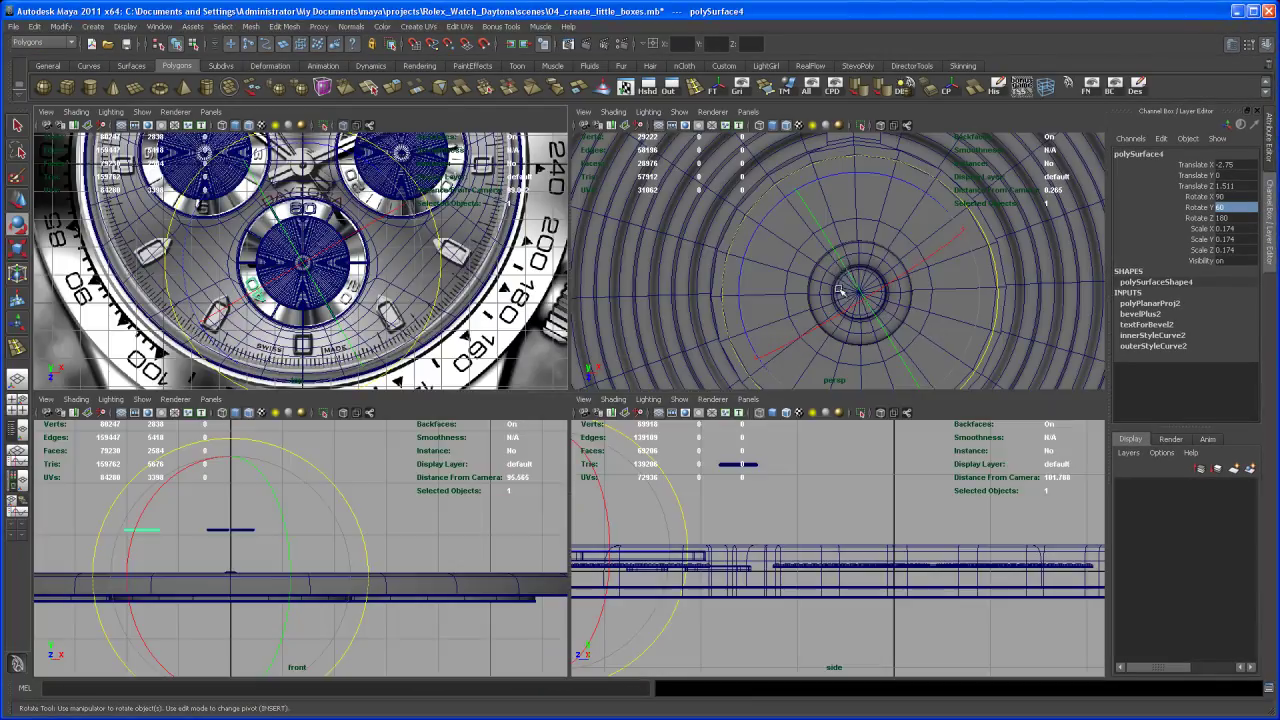
key(space)
alt+right_drag(725, 332, 450, 320)
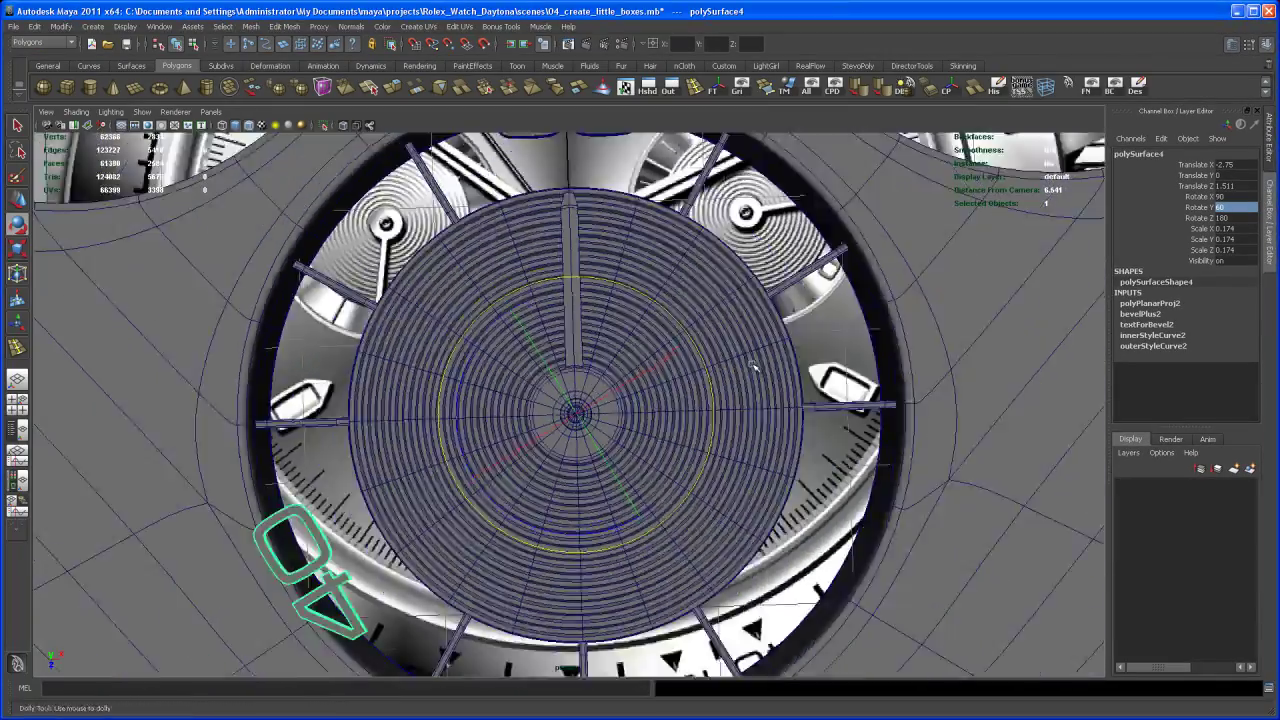
alt+right_drag(754, 363, 454, 283)
alt+drag(738, 592, 632, 529)
key(q)
alt+middle_drag(632, 529, 639, 455)
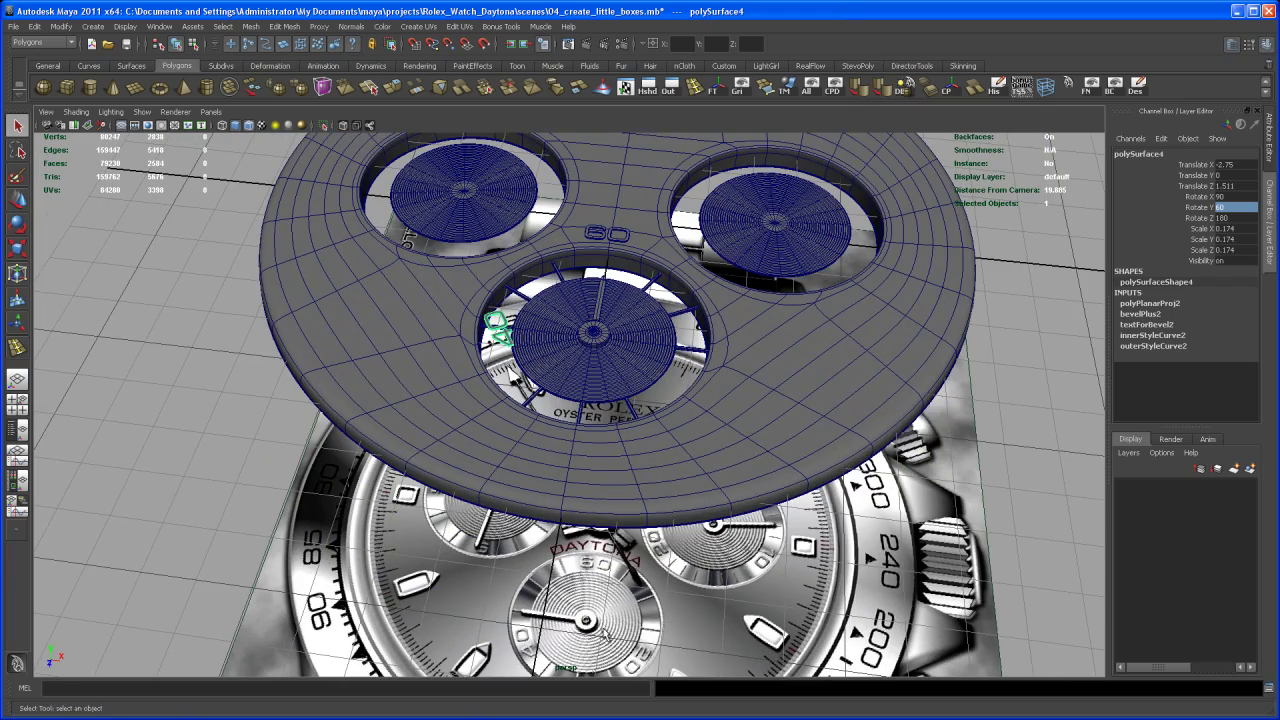
alt+drag(513, 376, 628, 494)
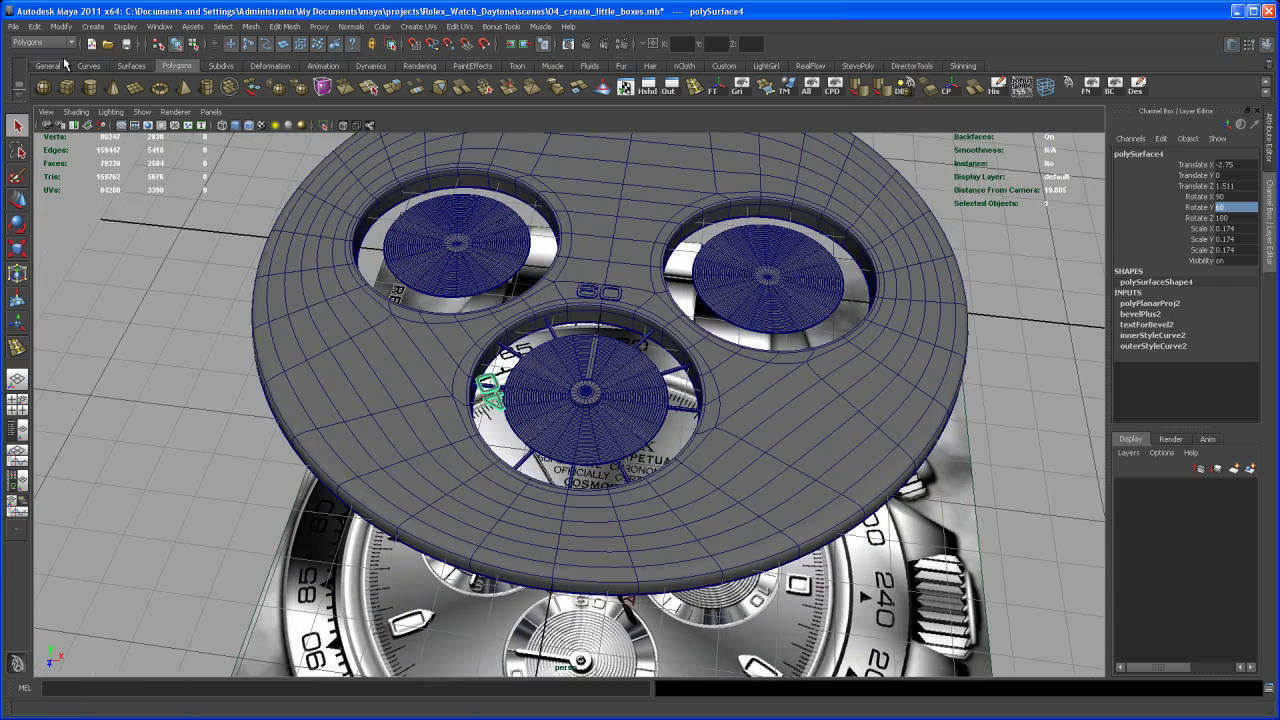
Create beveled text reading 20 in the MicrogrammaDMedExt font and close the text options.
click(92, 26)
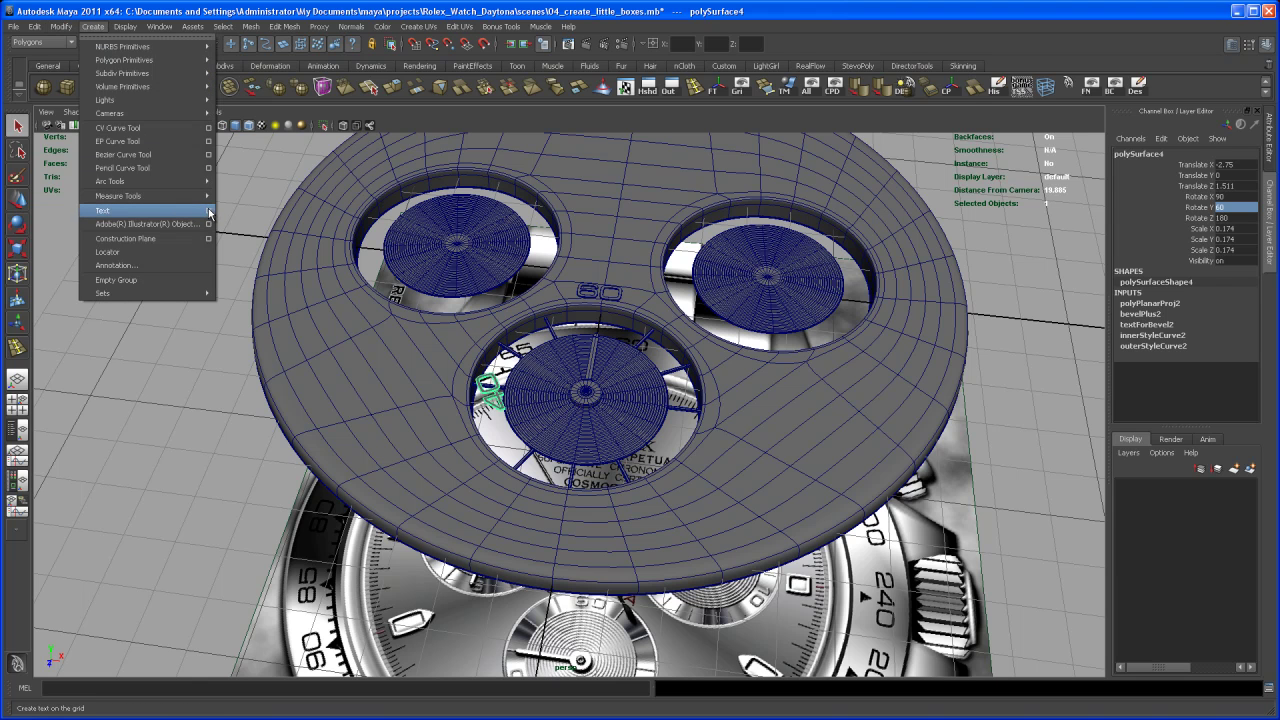
click(216, 214)
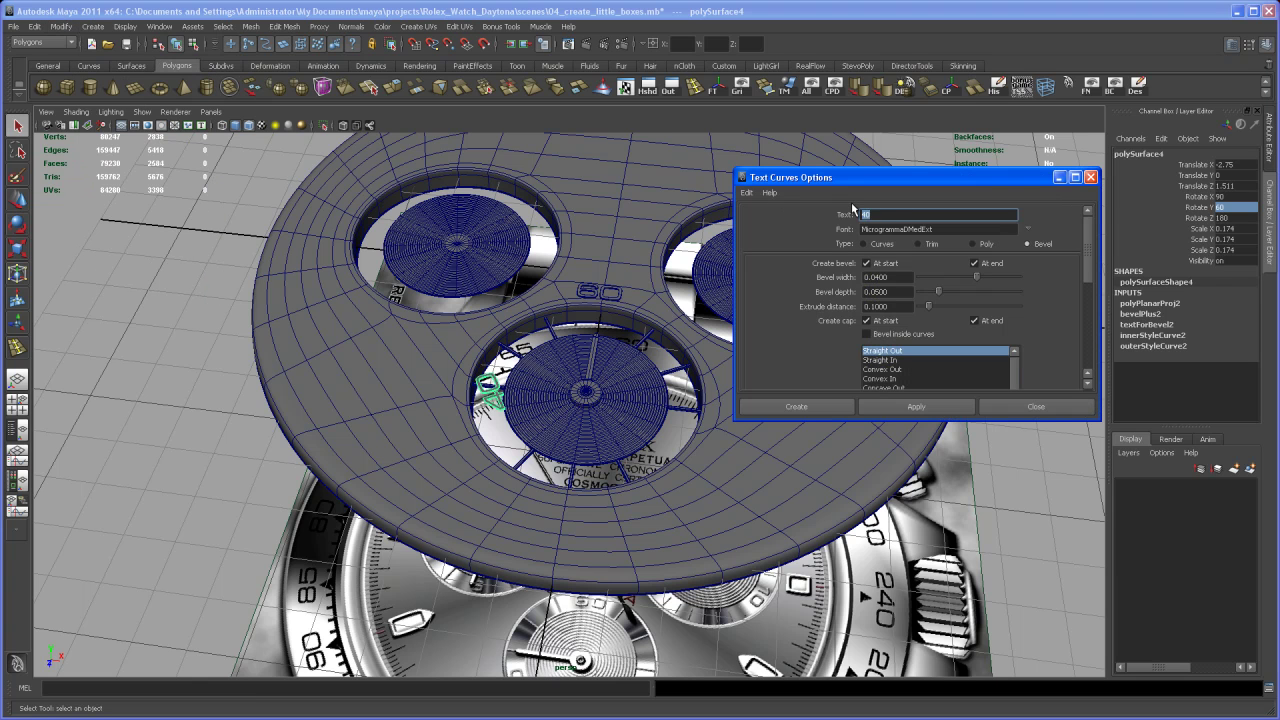
click(916, 406)
click(1007, 410)
Select the 20 text mesh and center its pivot.
alt+drag(843, 420, 716, 345)
click(730, 268)
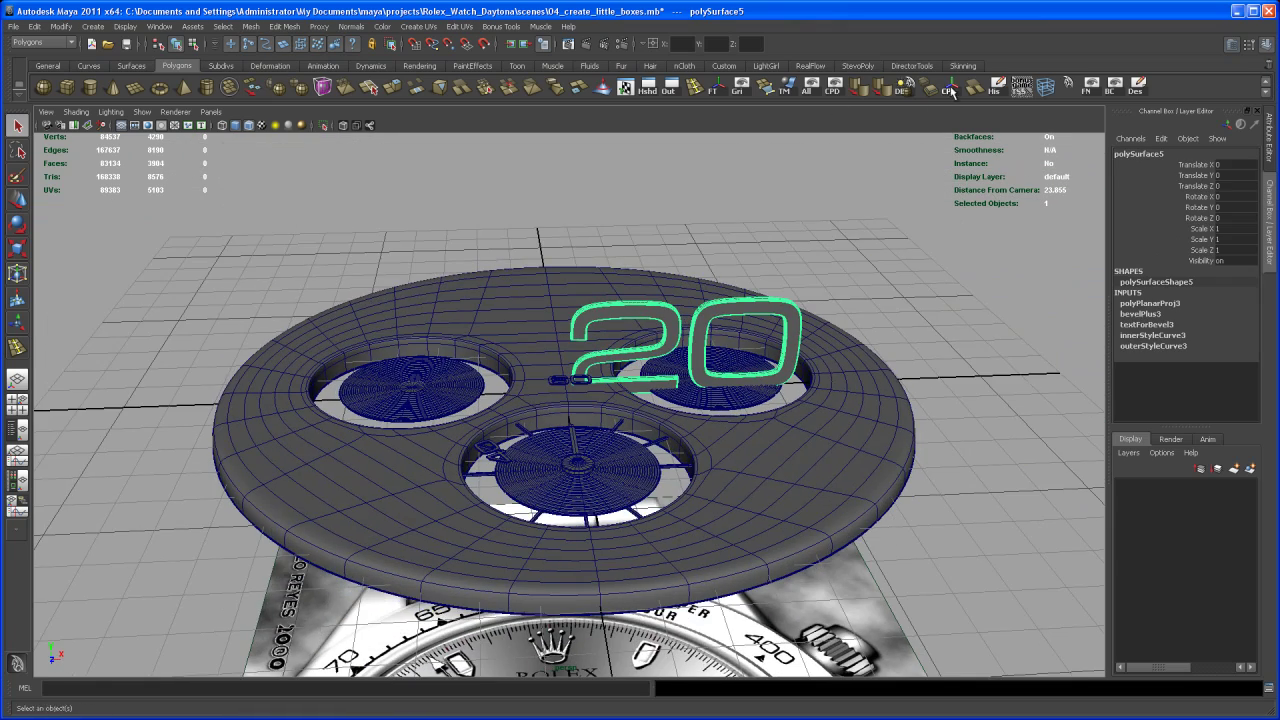
Lay the 20 text flat by setting Rotate X to -90 and scale it uniformly to 0.174.
alt+drag(841, 237, 796, 311)
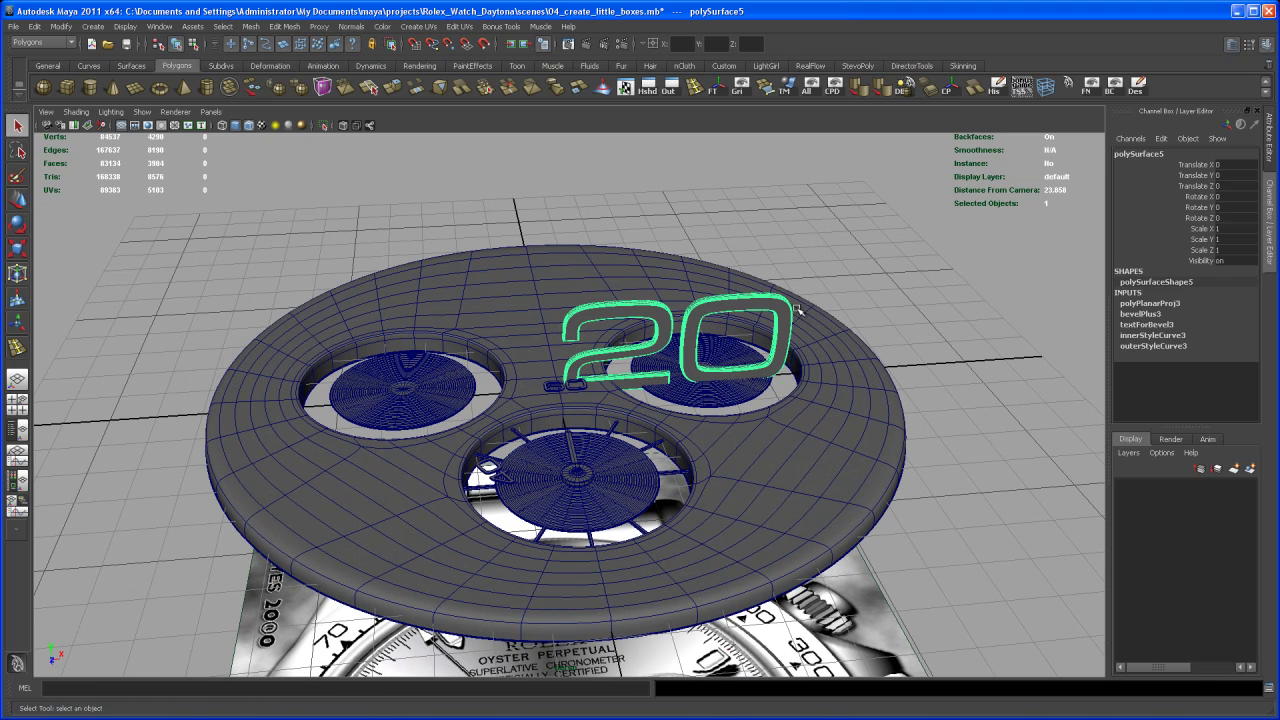
key(e)
drag(715, 310, 728, 275)
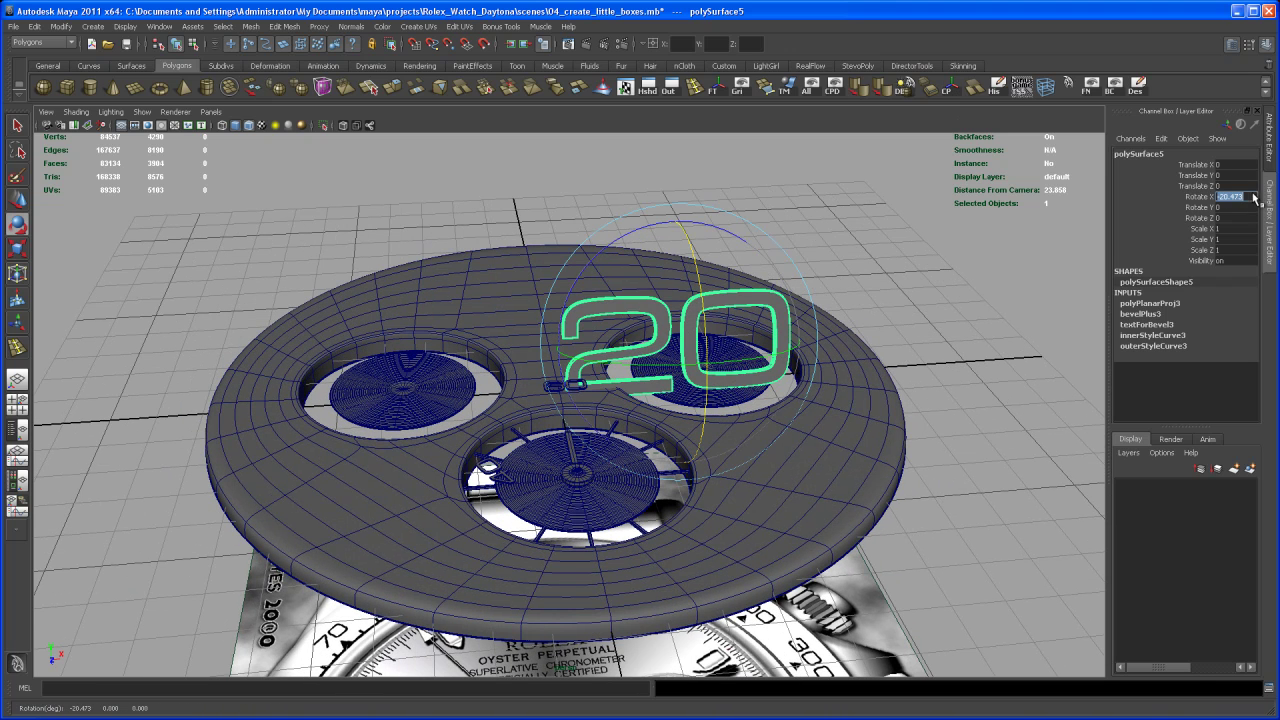
key(Return)
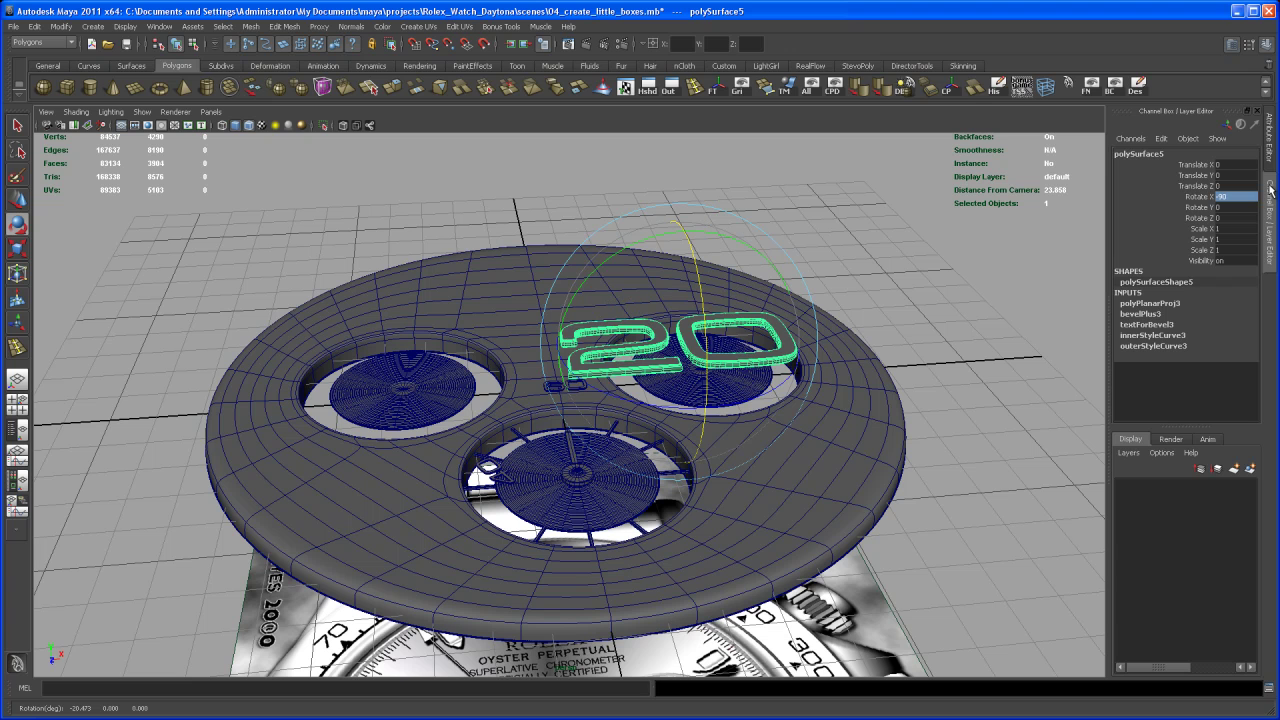
drag(1229, 229, 1231, 246)
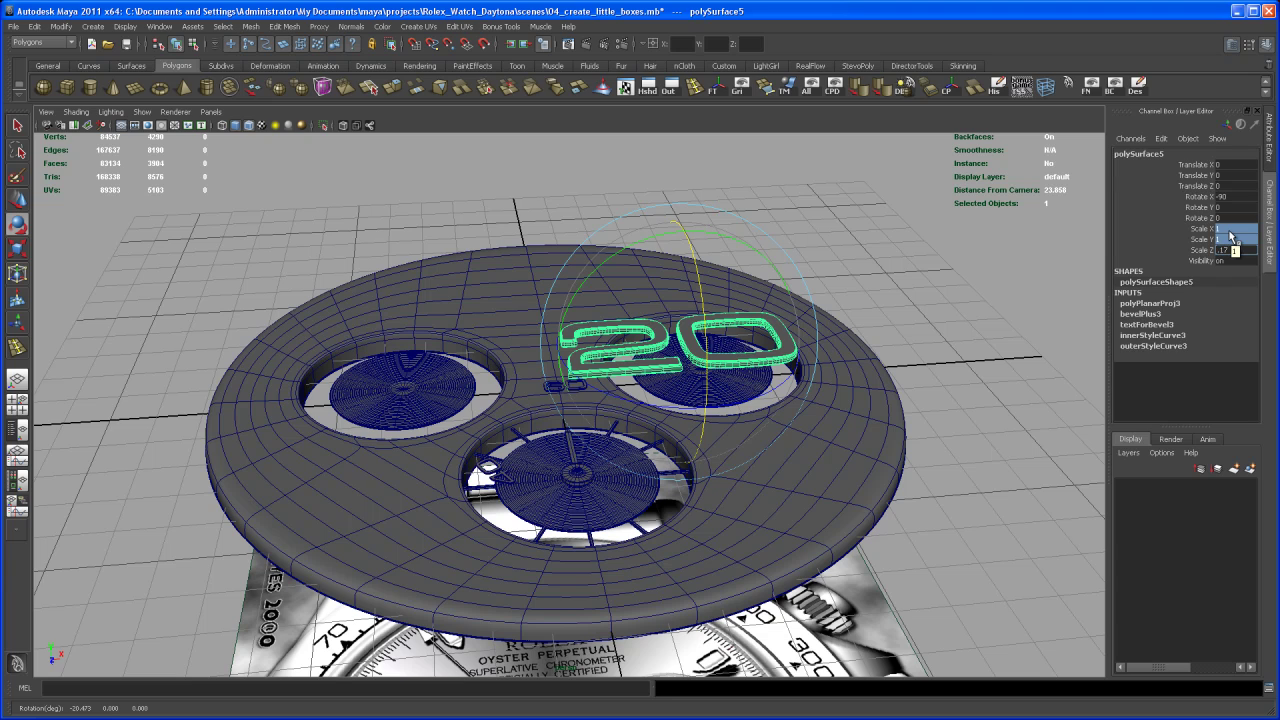
key(Return)
mouse_move(760, 312)
alt+mouse_down()
mouse_move(731, 416)
mouse_move(750, 333)
alt+mouse_up()
Move the 20 text along X onto the dial's vertical centre line in the top view.
key(w)
key(space)
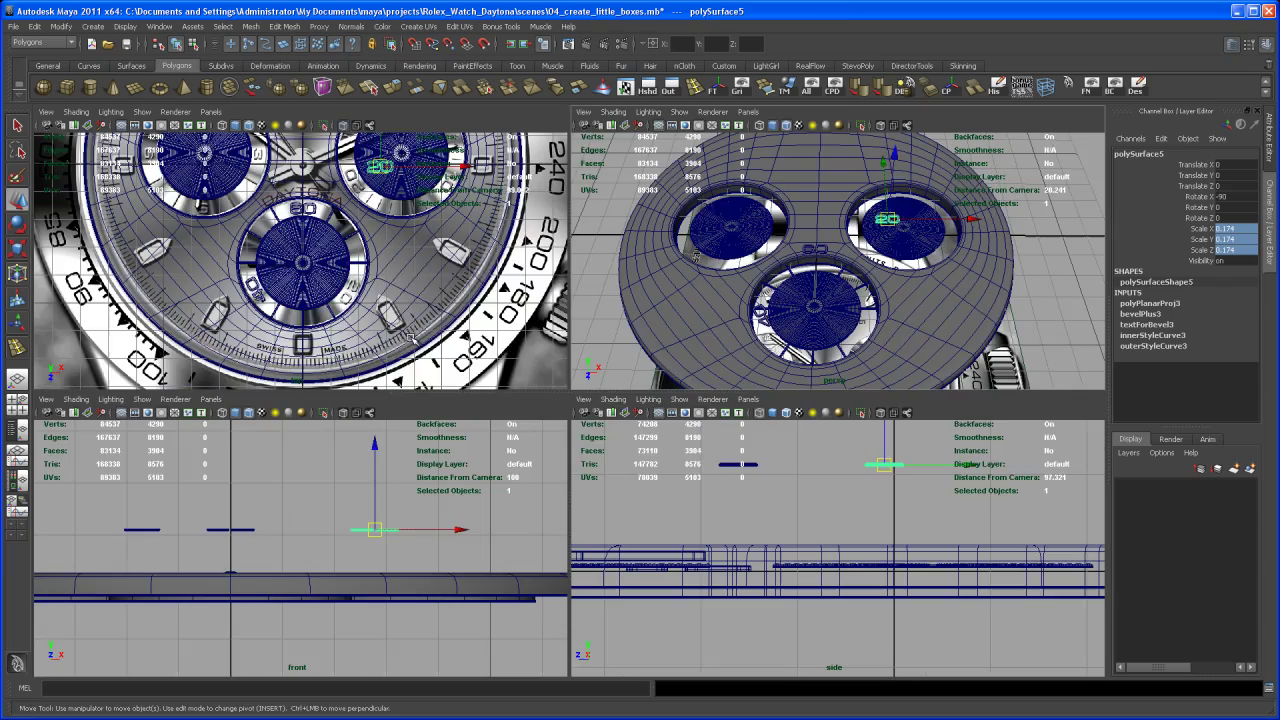
key(space)
alt+middle_drag(612, 271, 621, 349)
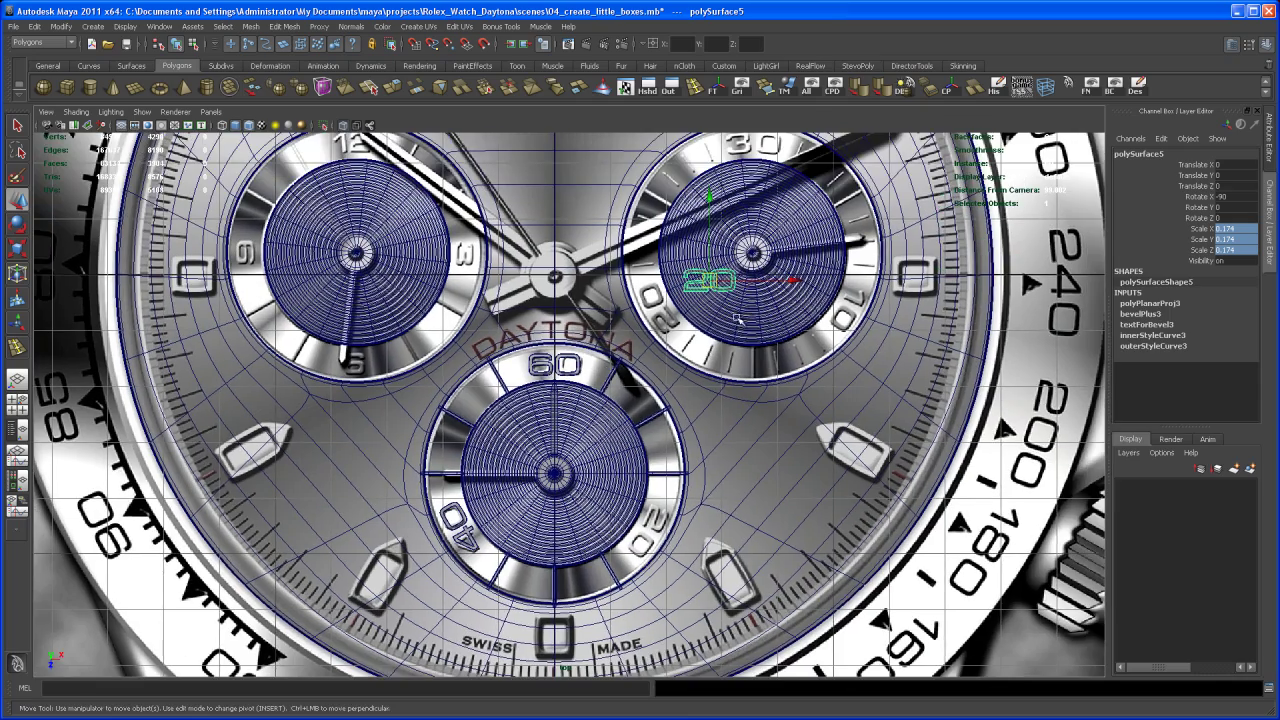
drag(800, 283, 573, 300)
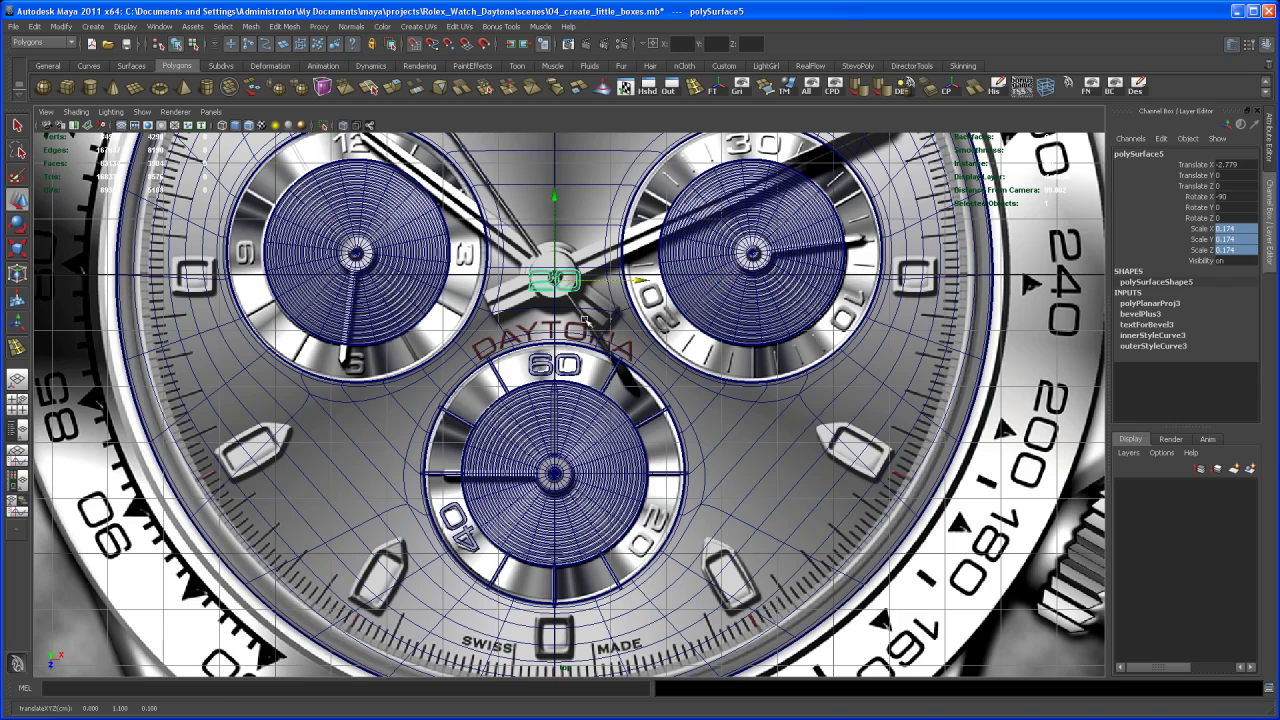
Move the 20 text along Z over the 60 text, aligning their zeros with Translate Z at 1.51.
scroll(566, 232, up, 4)
alt+middle_drag(590, 238, 667, 386)
scroll(660, 283, up, 1)
drag(612, 186, 615, 244)
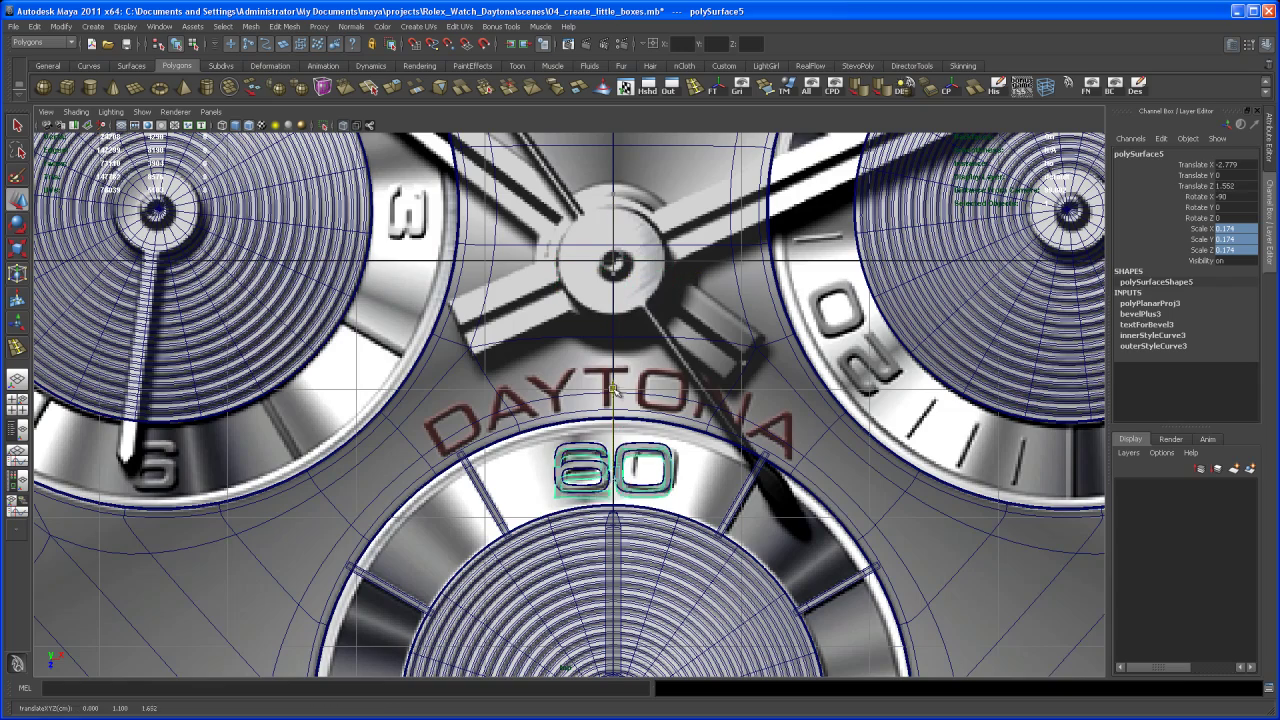
alt+right_drag(614, 383, 703, 603)
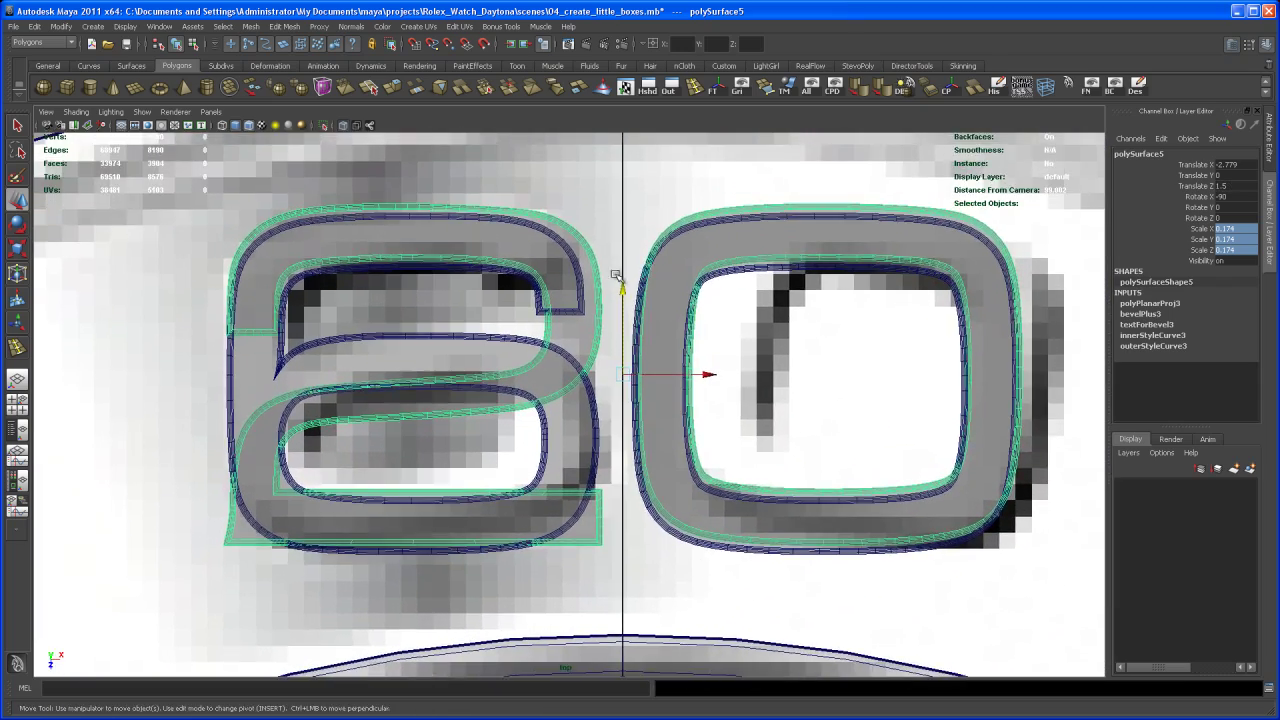
drag(622, 290, 622, 300)
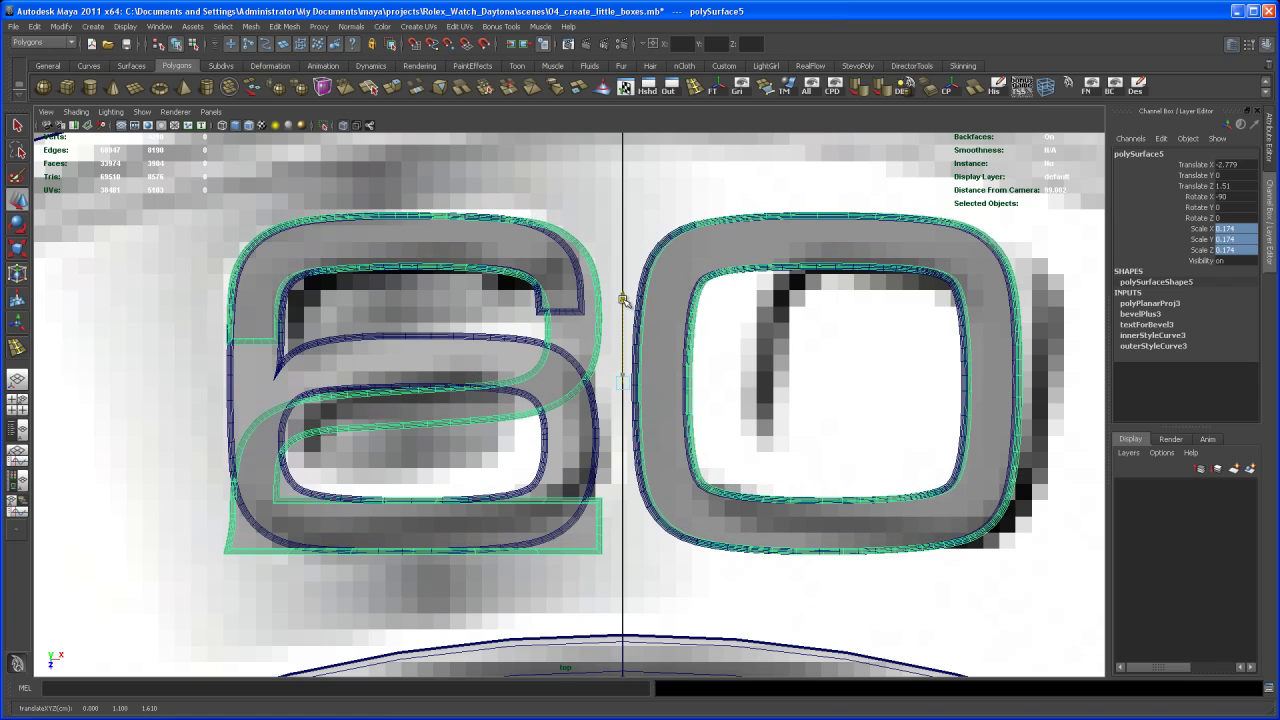
alt+right_drag(647, 299, 806, 396)
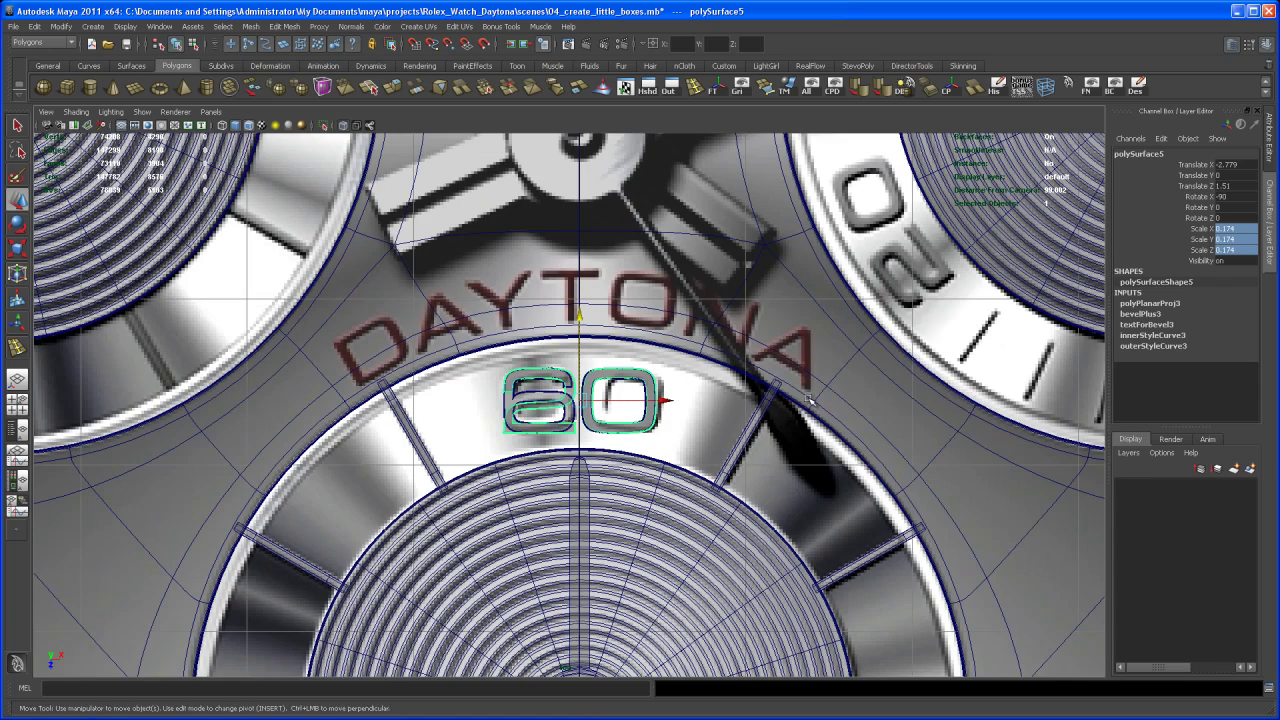
Snap the 20 text's pivot to the centre vertex of the lower sub-dial.
key(space)
key(space)
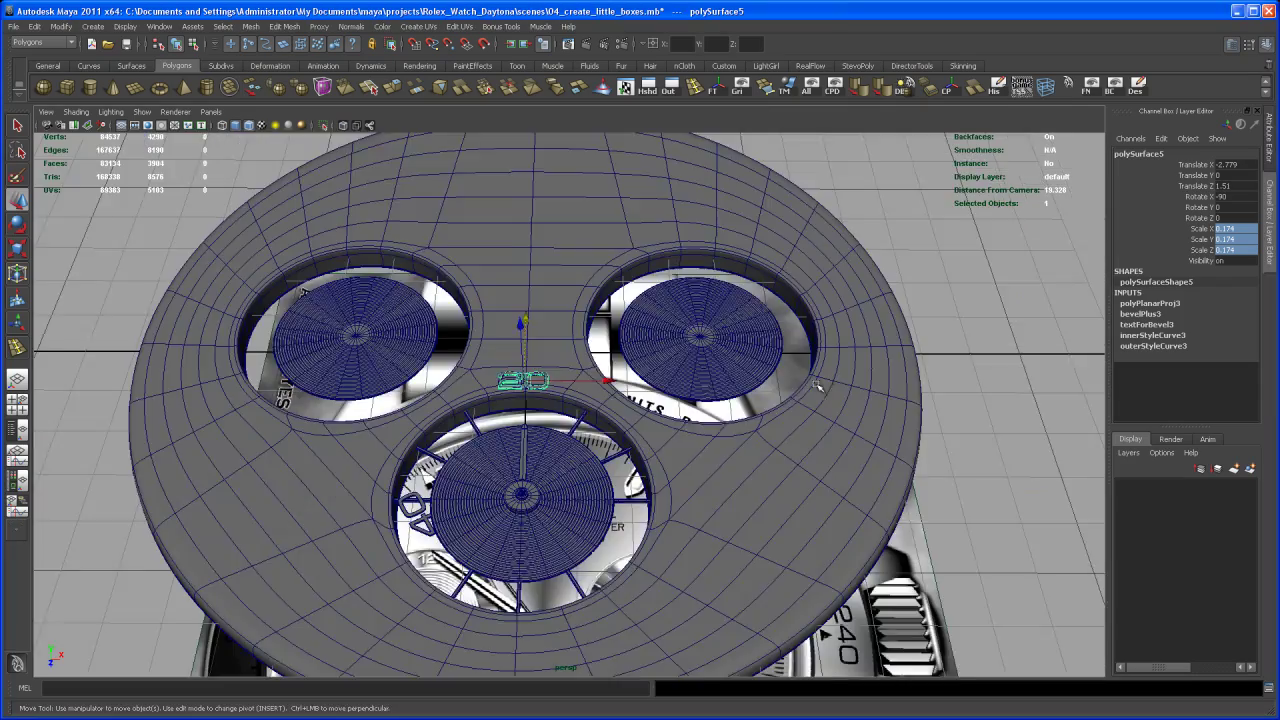
alt+drag(817, 383, 797, 424)
alt+right_drag(797, 424, 762, 430)
alt+middle_drag(762, 430, 714, 474)
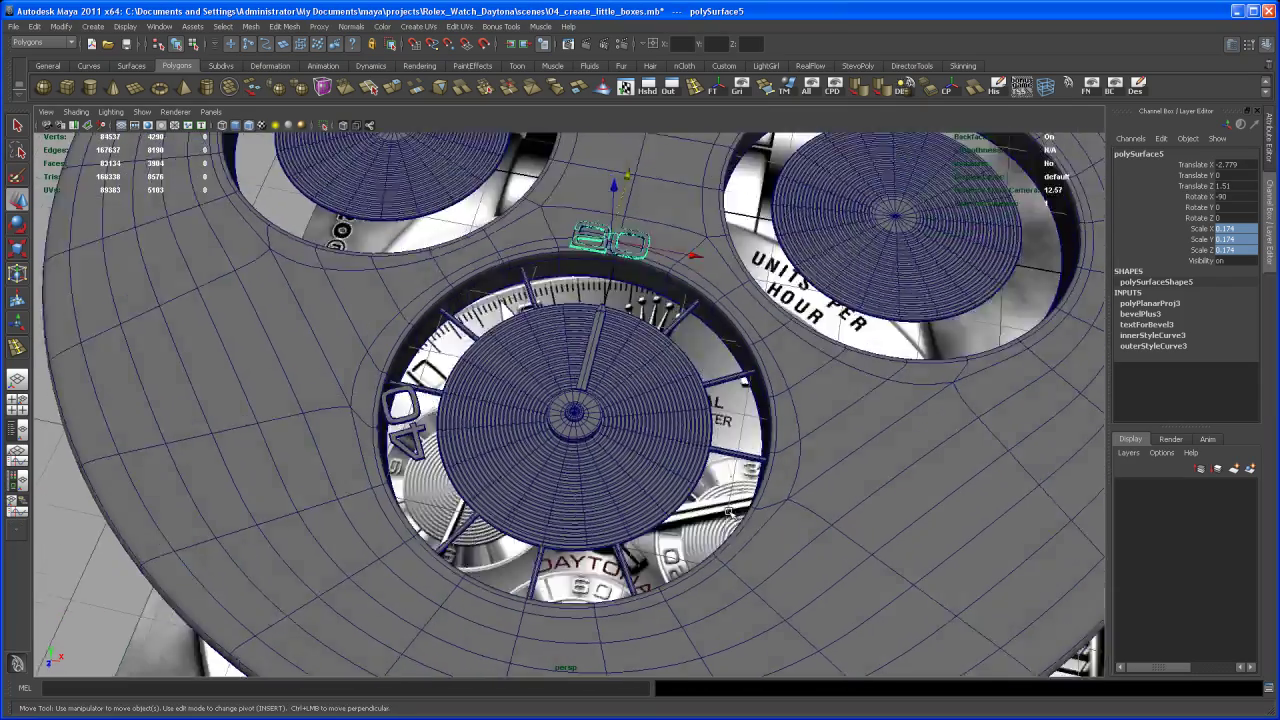
alt+drag(714, 474, 656, 539)
alt+right_drag(656, 539, 724, 608)
alt+middle_drag(724, 608, 694, 540)
alt+right_drag(694, 540, 730, 548)
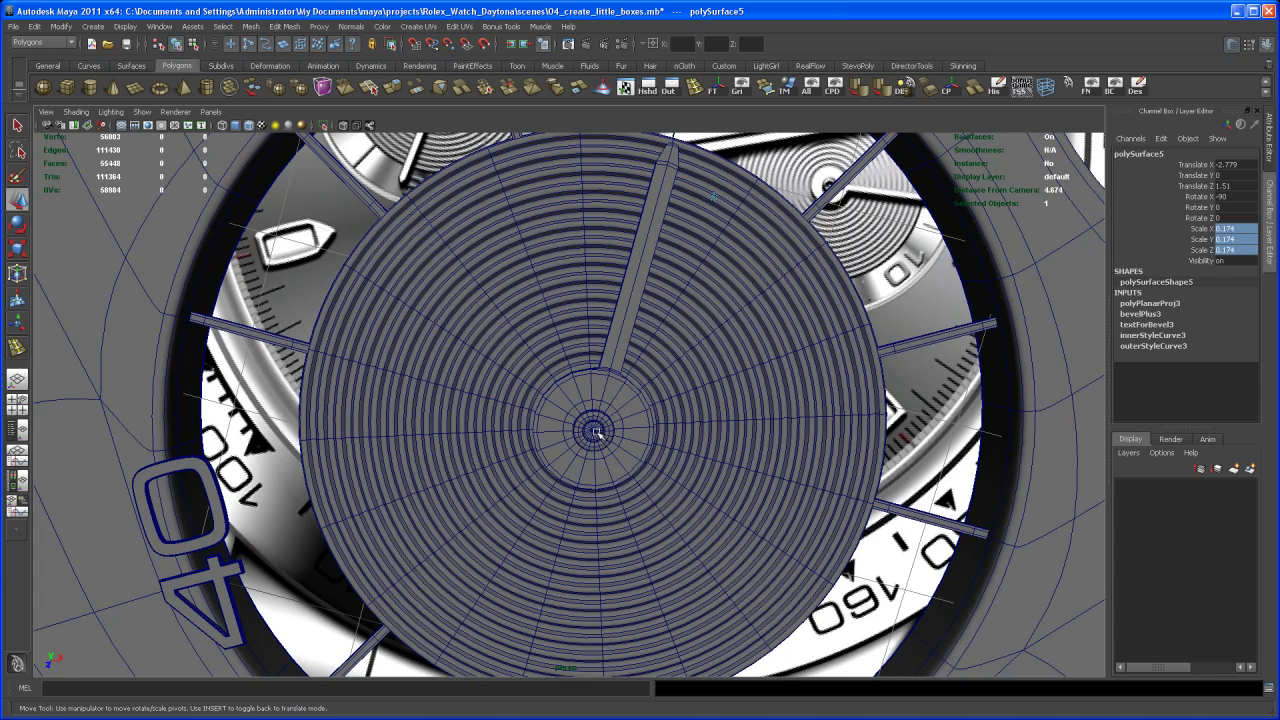
middle_click(594, 431)
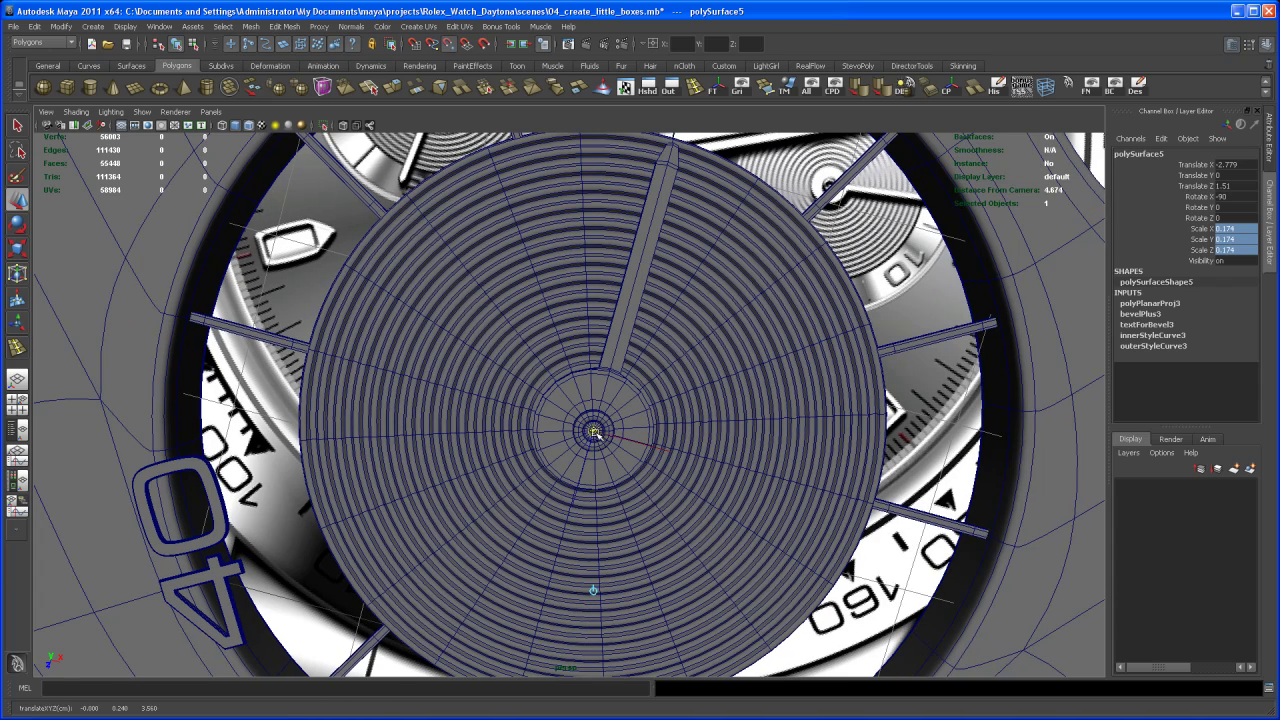
key(Insert)
Rotate the 20 text clockwise around the lower sub-dial's centre by about 50 degrees.
alt+drag(664, 480, 646, 431)
alt+right_drag(646, 431, 581, 366)
alt+drag(581, 367, 687, 433)
key(e)
alt+right_drag(687, 433, 680, 392)
alt+drag(680, 392, 590, 583)
Rotate the 20 text further around the lower sub-dial to its reference position, setting Rotate Y to exactly -60.
key(space)
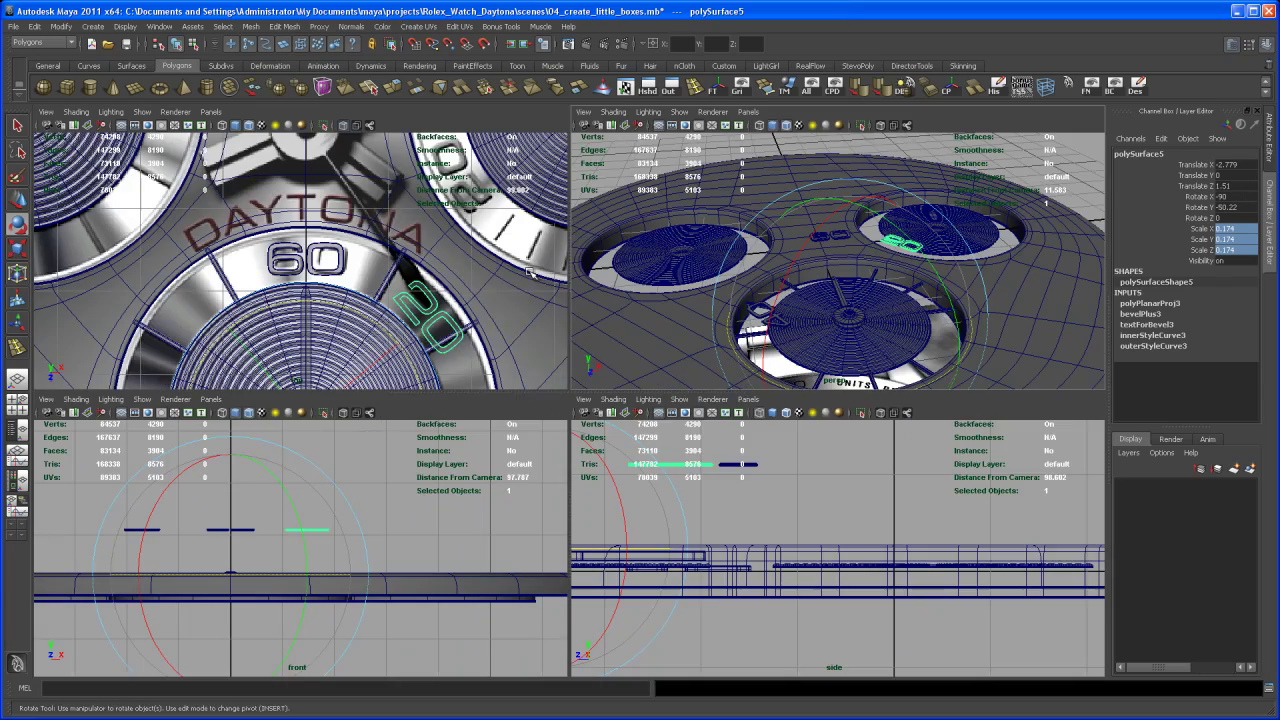
key(space)
scroll(618, 420, down, 4)
alt+middle_drag(618, 430, 619, 356)
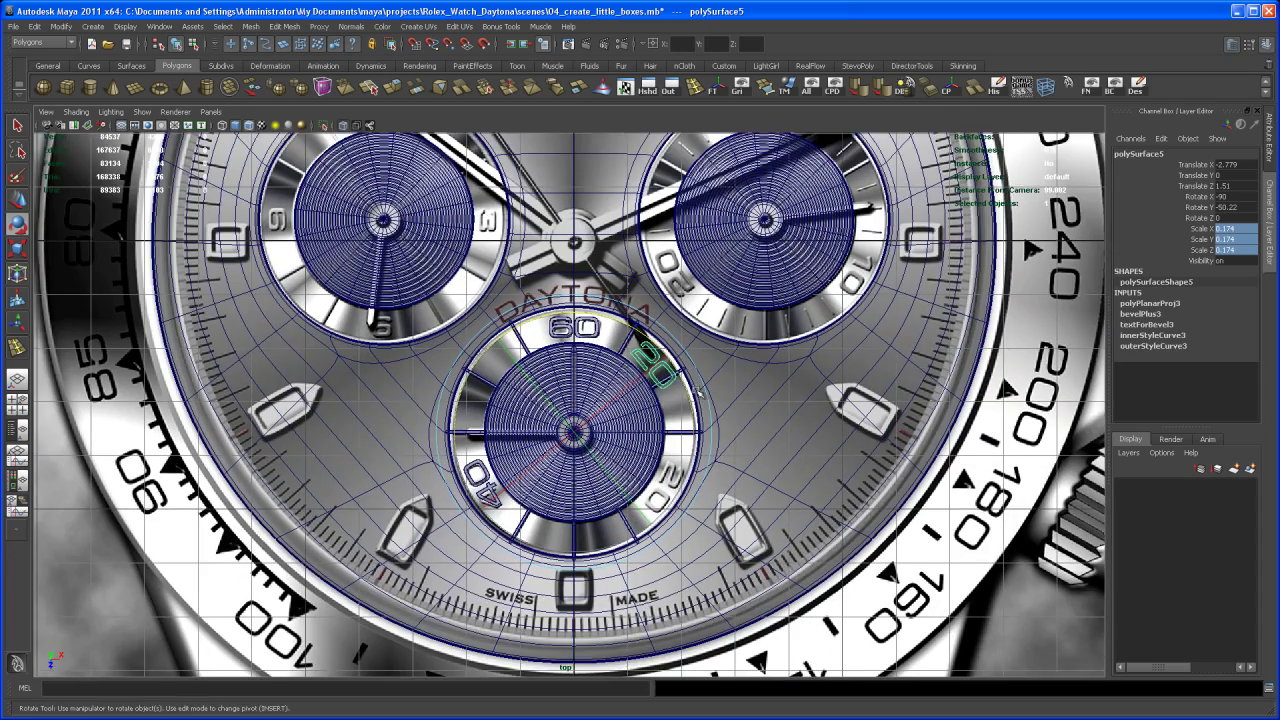
alt+right_drag(699, 391, 729, 416)
alt+middle_drag(707, 402, 680, 408)
key(equal)
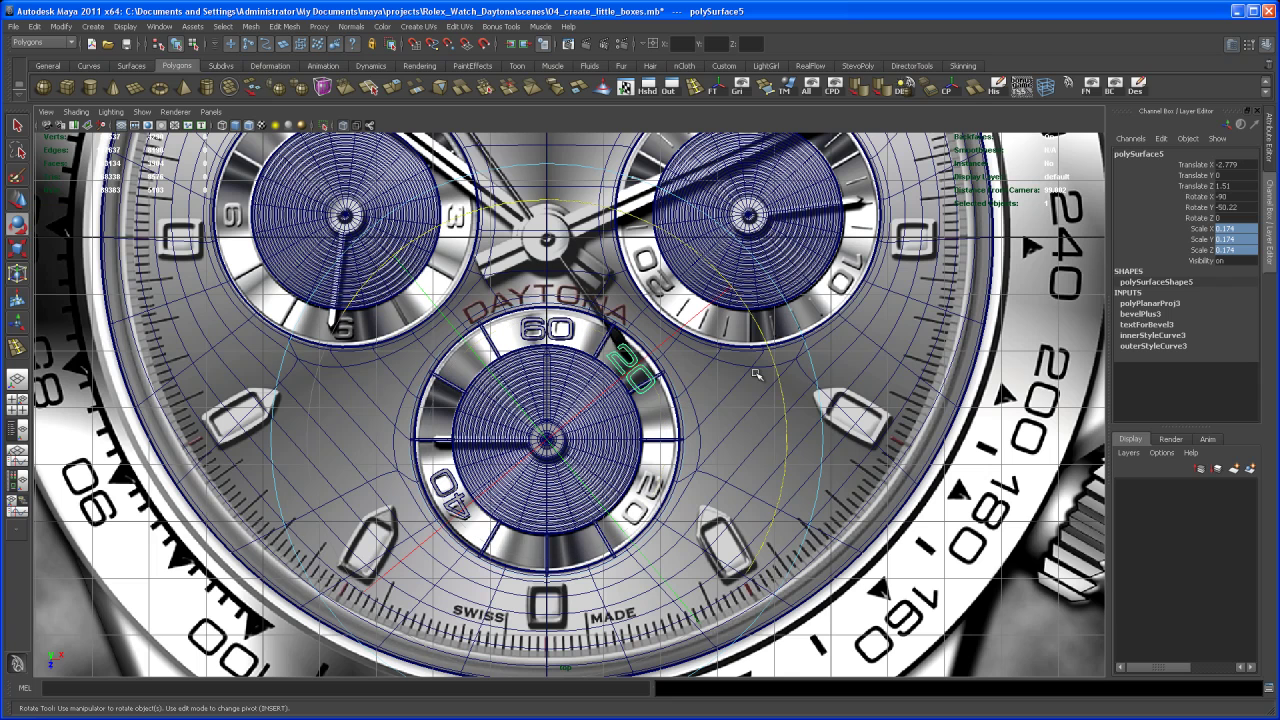
drag(800, 300, 750, 638)
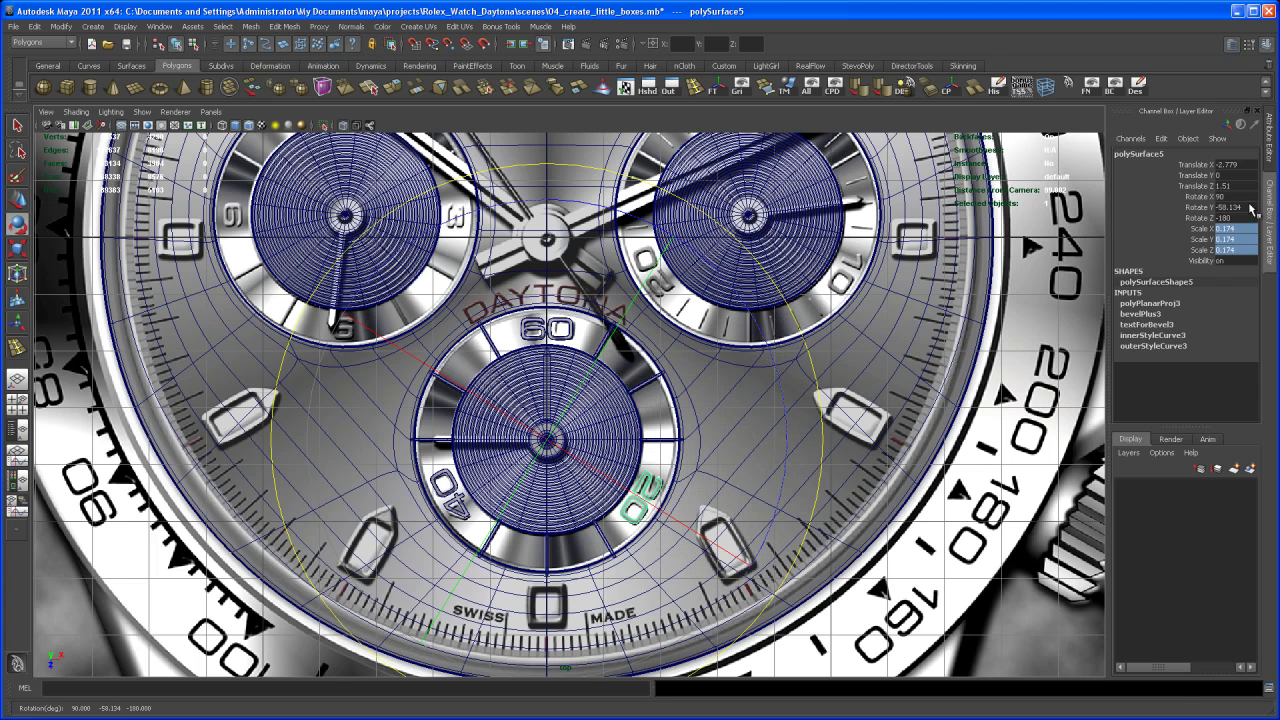
double_click(1250, 207)
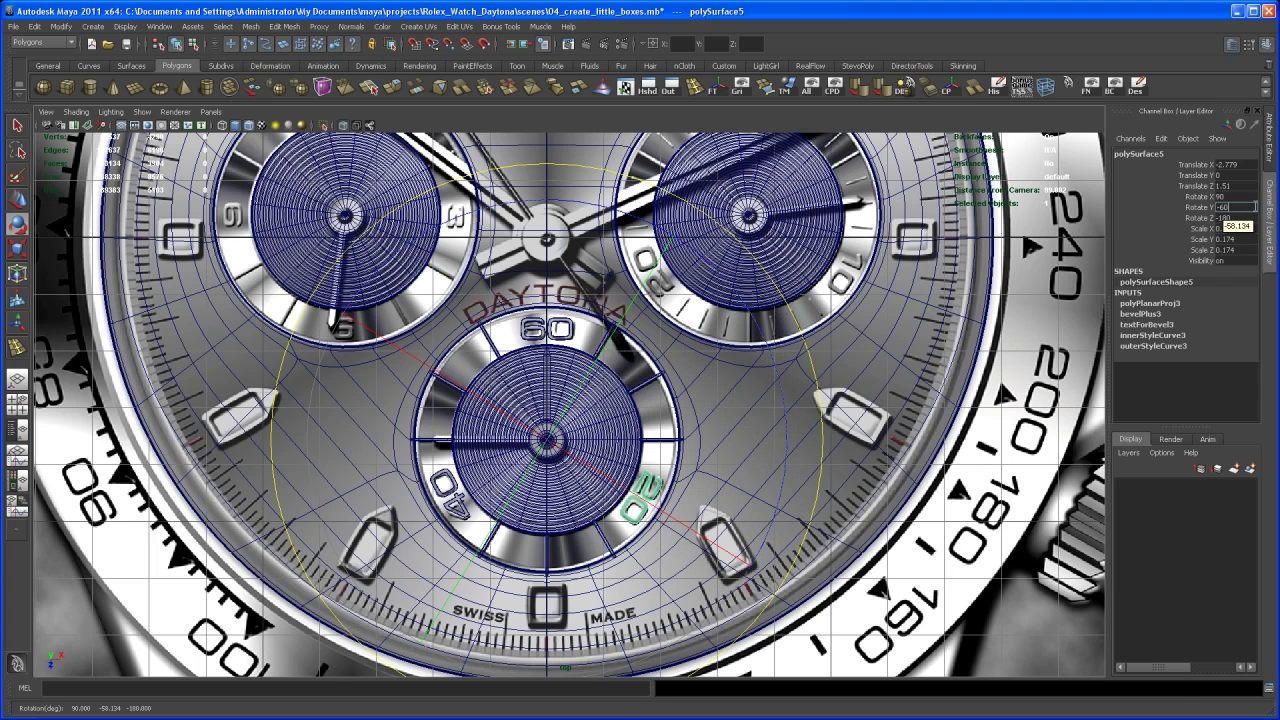
key(Return)
Select the 60, 40 and 20 text meshes together and group them.
key(space)
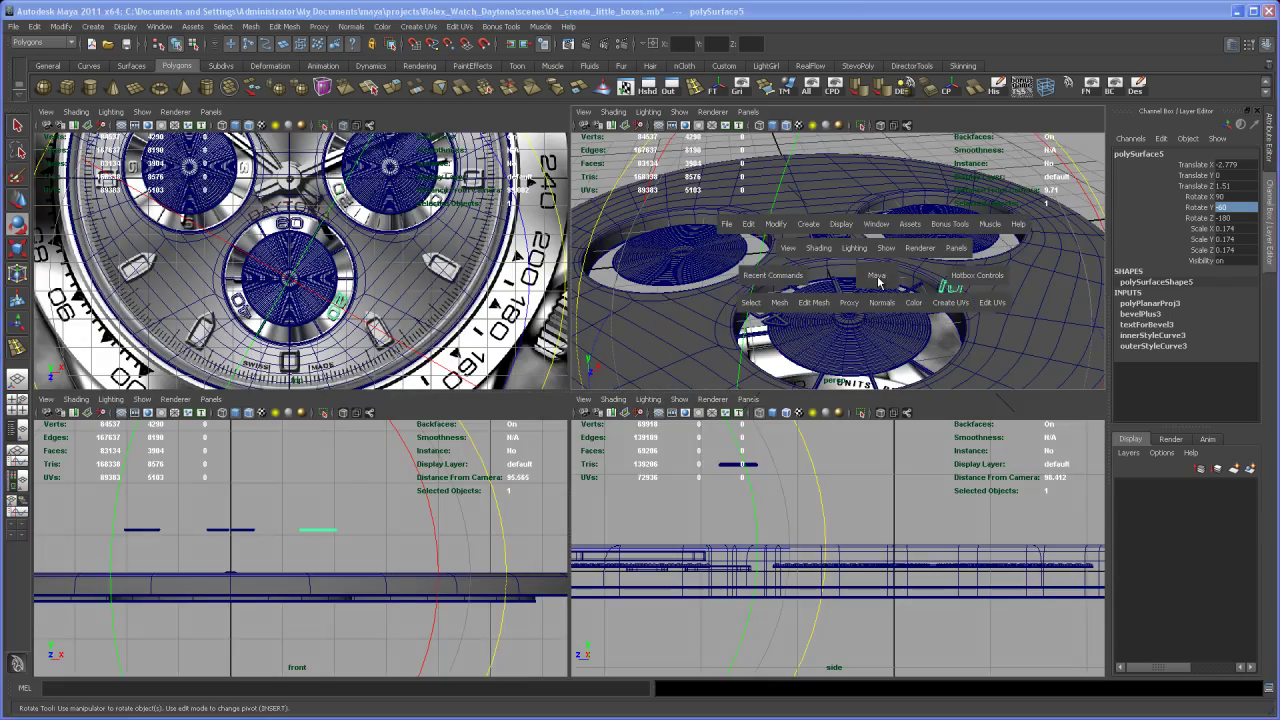
key(space)
key(q)
alt+drag(868, 305, 730, 352)
alt+drag(617, 490, 703, 452)
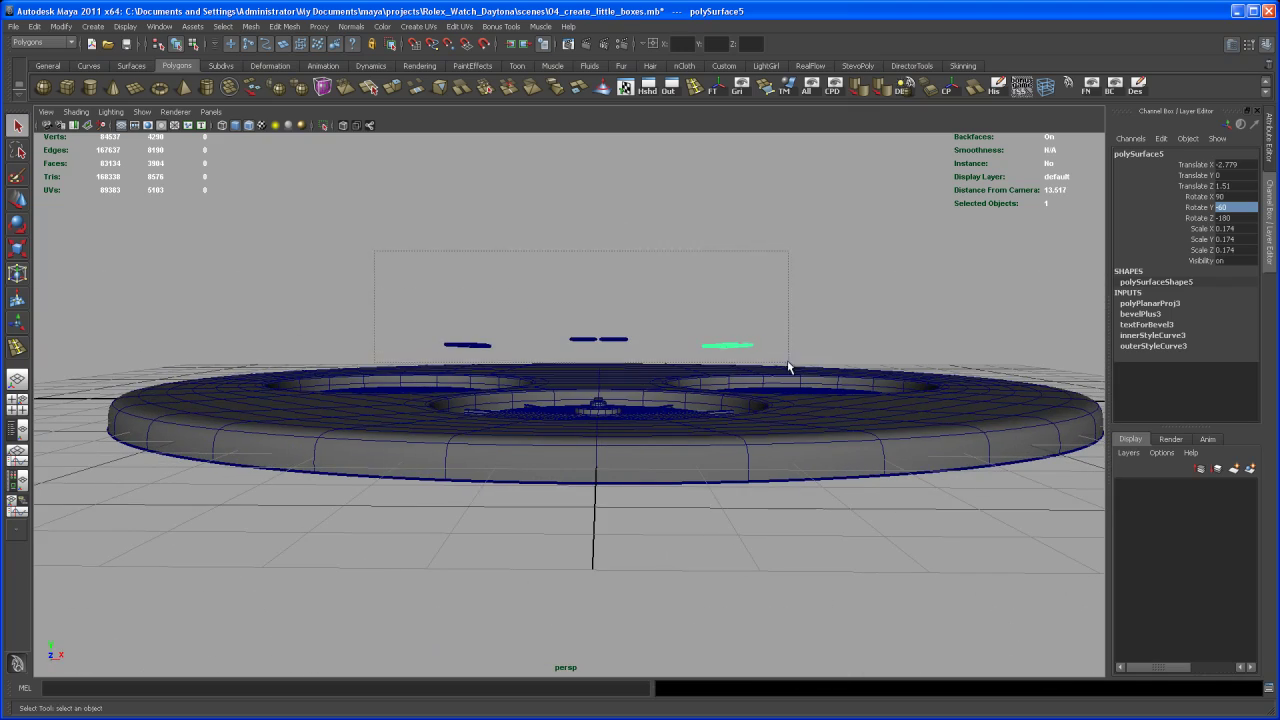
drag(788, 368, 667, 438)
key(w)
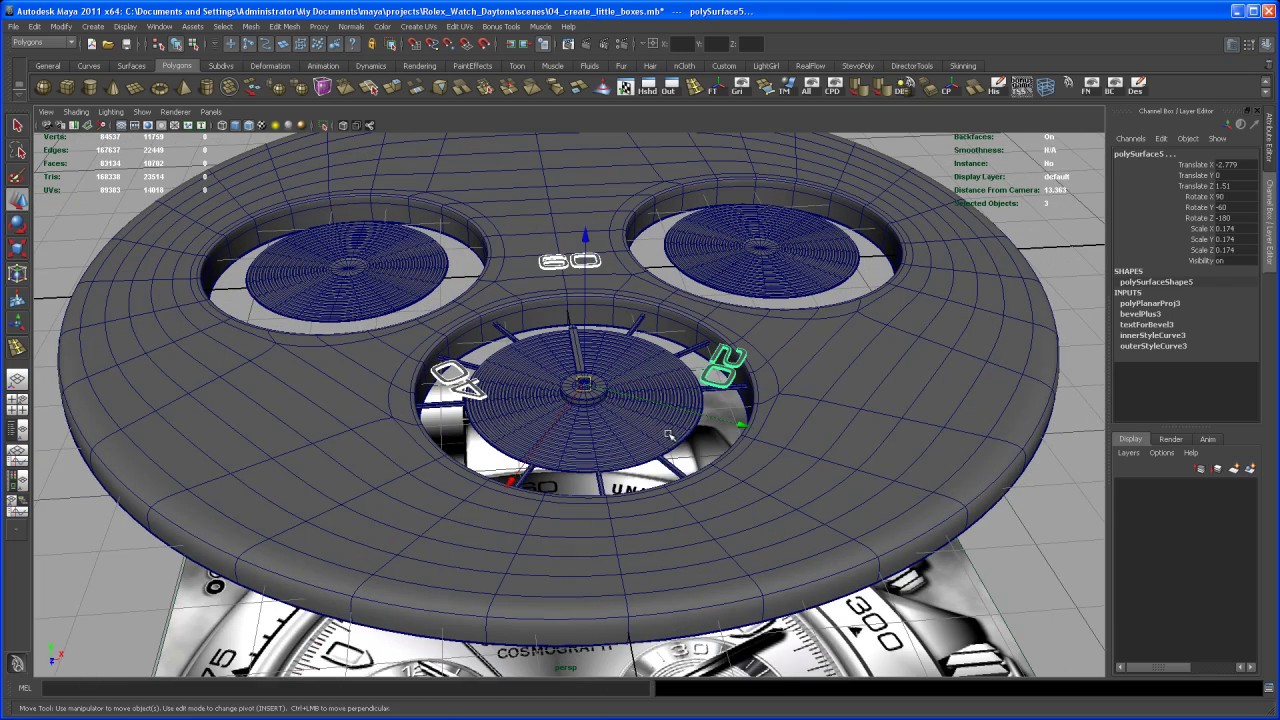
key(ctrl+g)
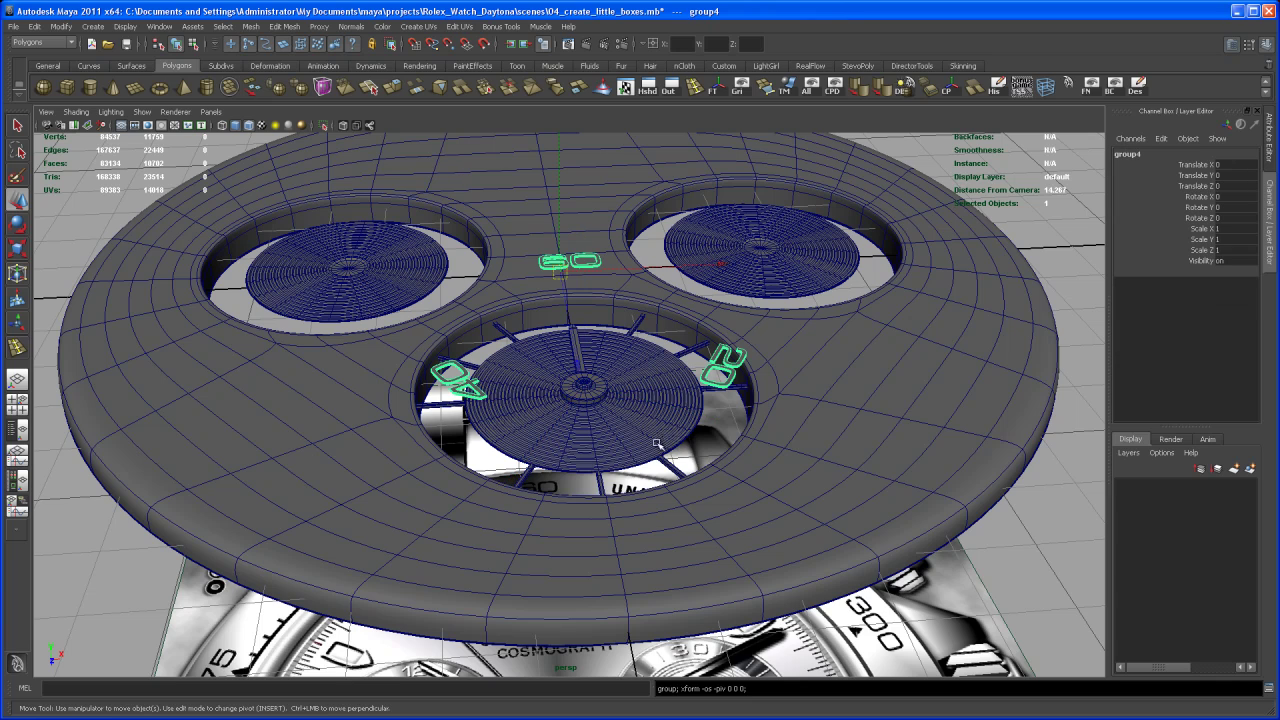
Snap the numeral group's pivot to the centre vertex of the lower sub-dial.
alt+drag(657, 443, 632, 465)
alt+right_drag(632, 465, 646, 491)
alt+drag(646, 491, 594, 471)
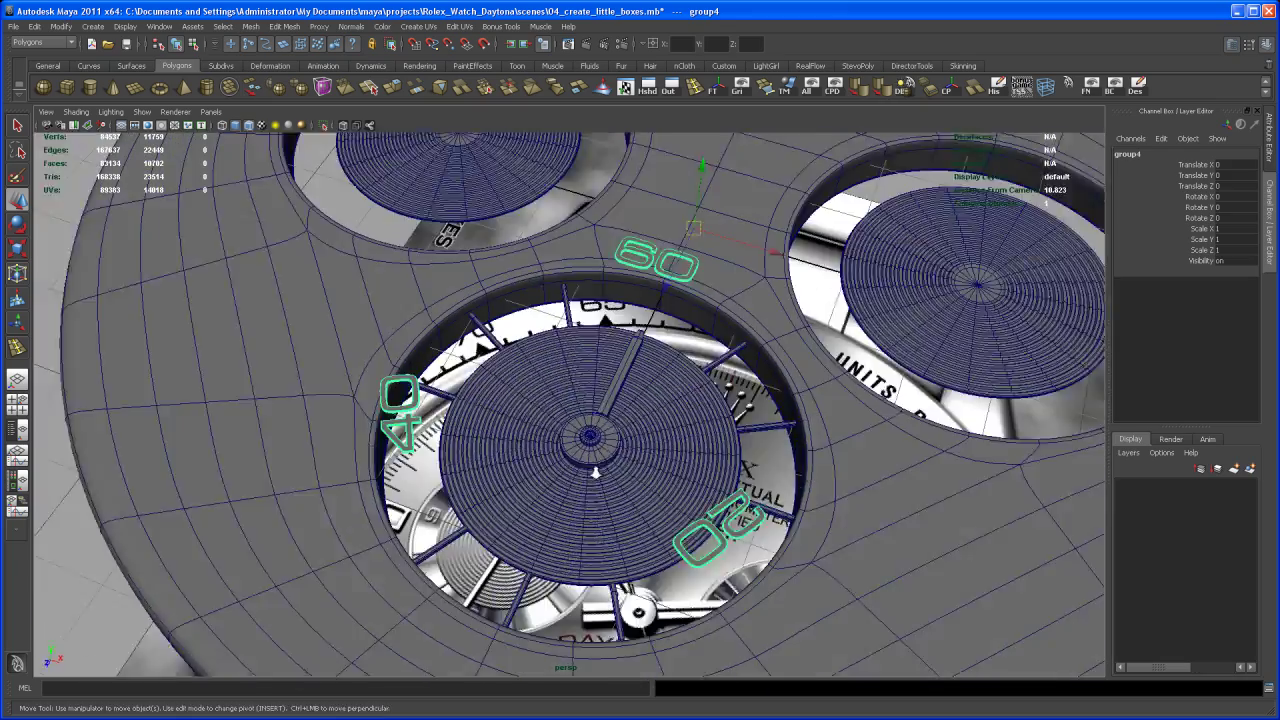
alt+right_drag(594, 471, 631, 543)
alt+drag(631, 543, 614, 503)
alt+middle_drag(614, 503, 605, 514)
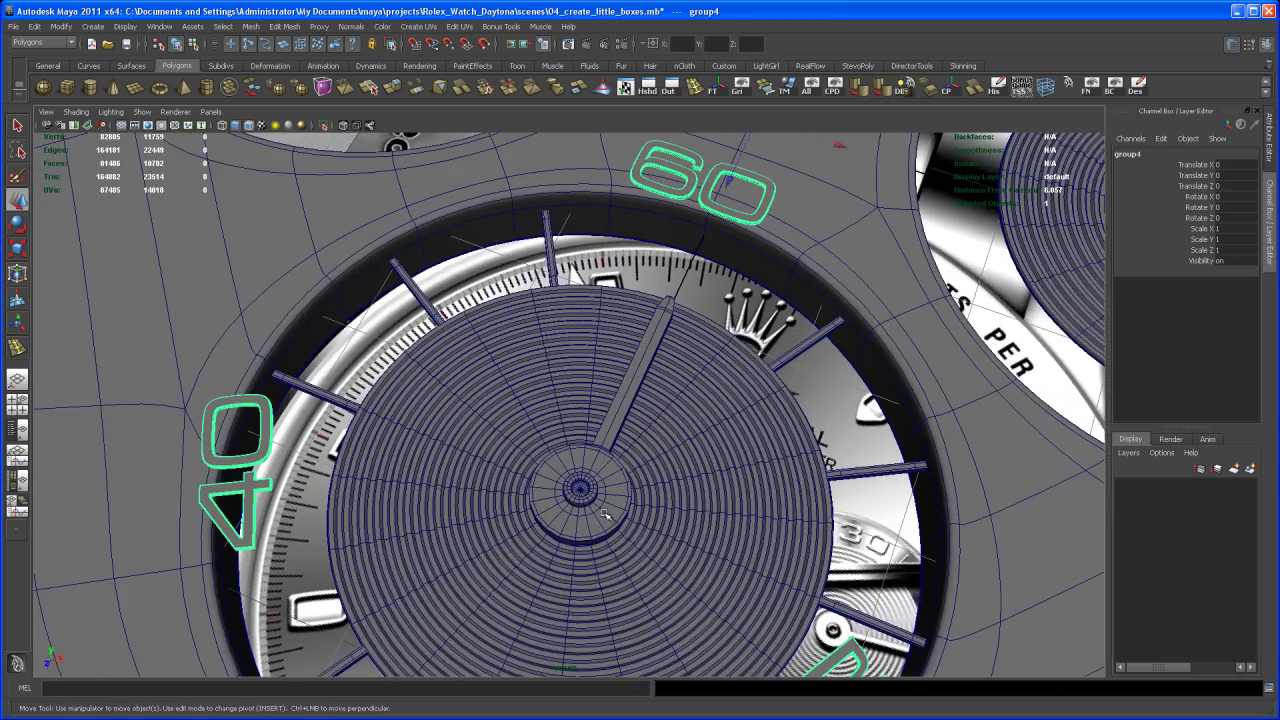
alt+drag(579, 499, 619, 516)
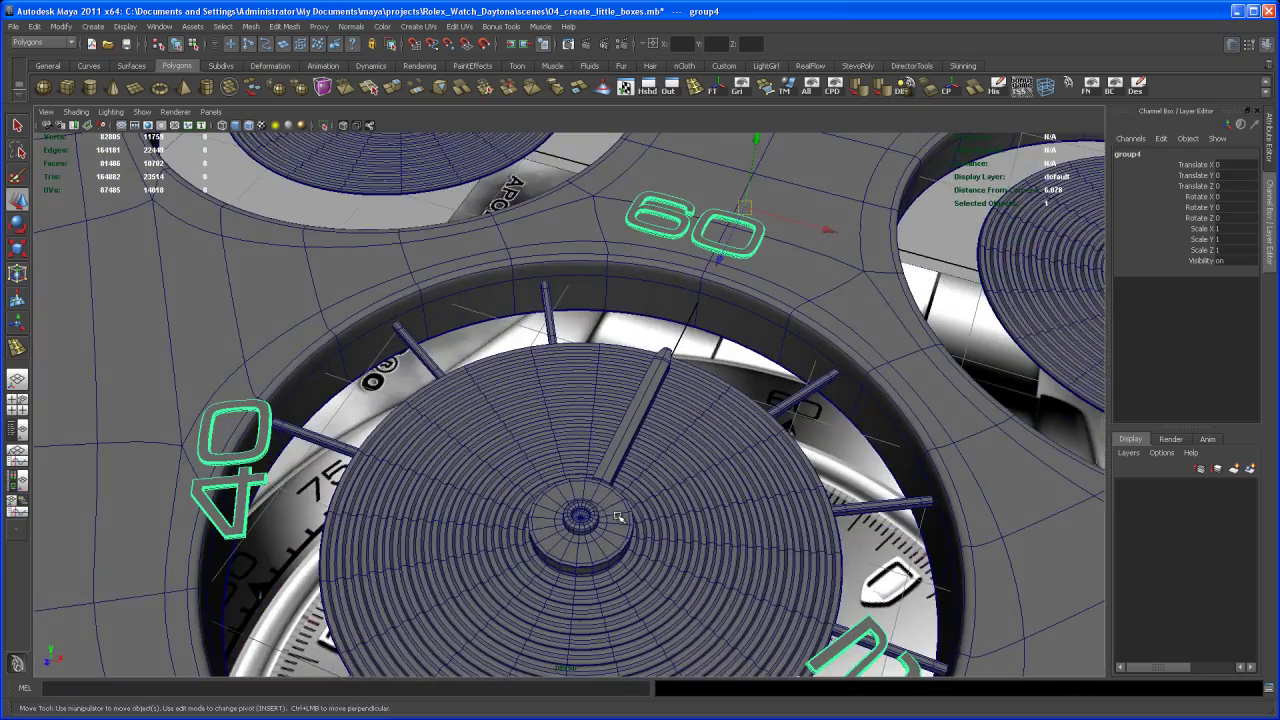
key(Insert)
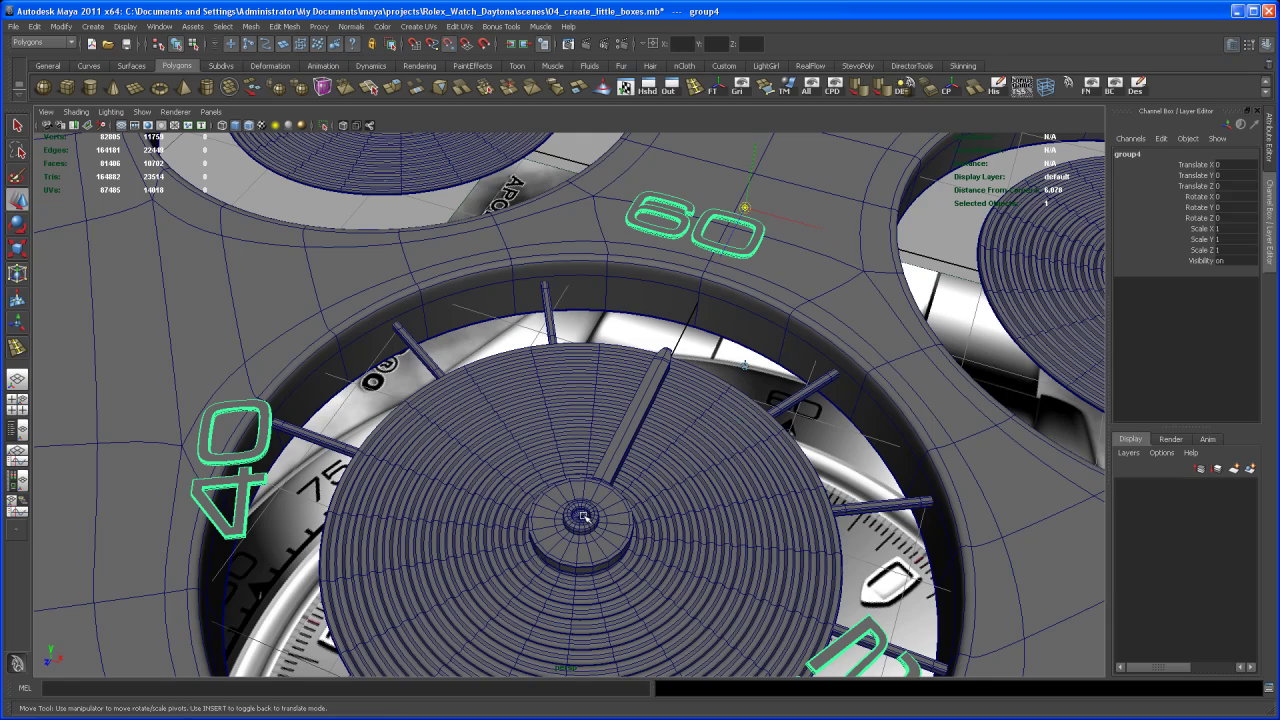
middle_click(581, 517)
alt+right_drag(584, 528, 612, 434)
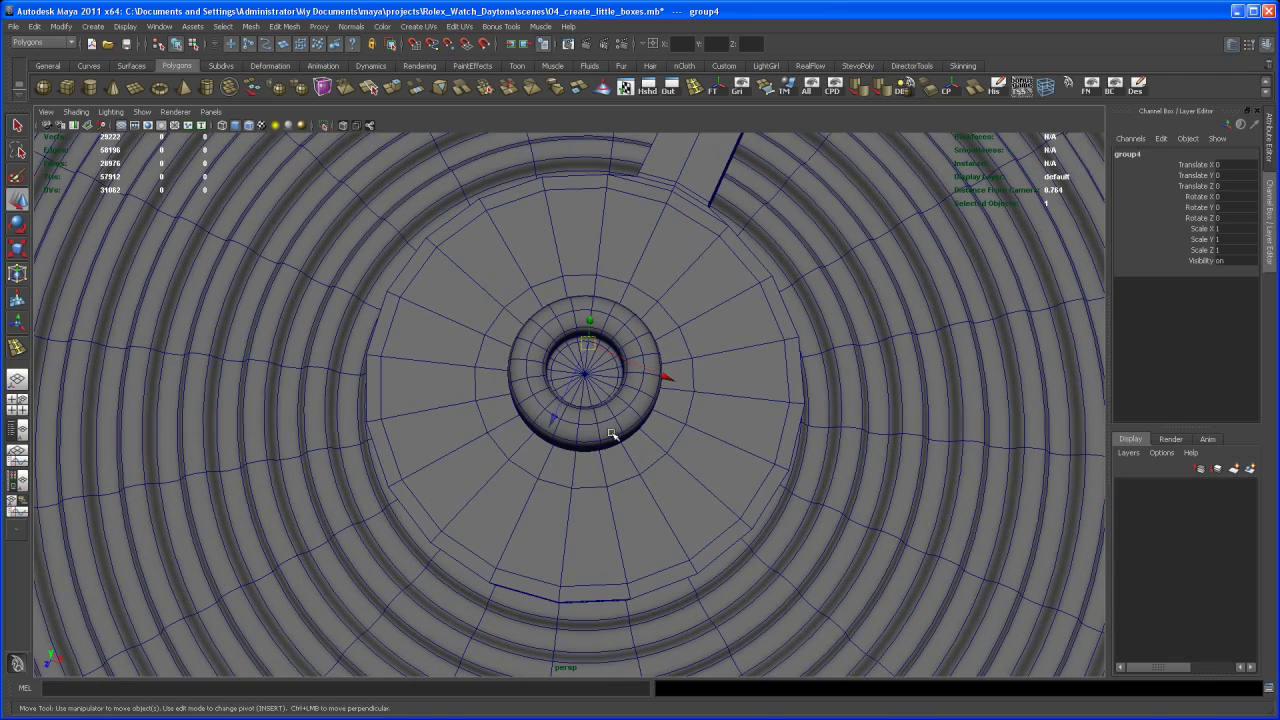
key(Insert)
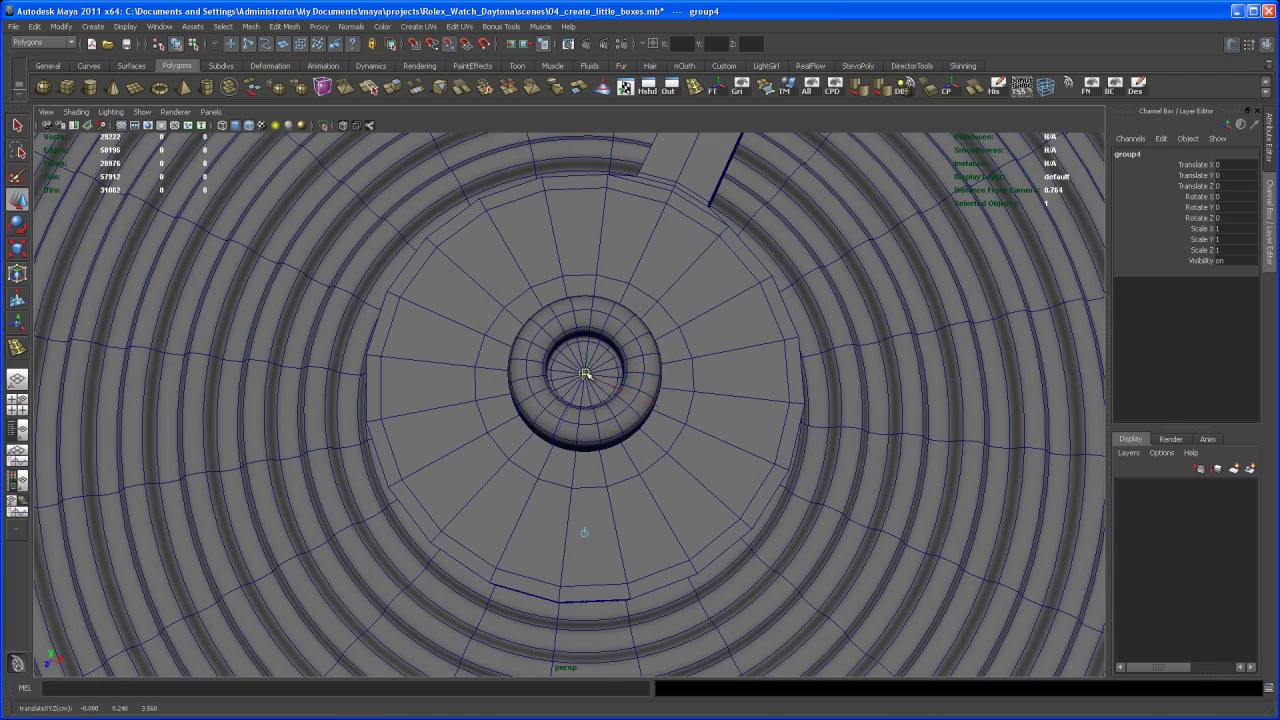
key(Insert)
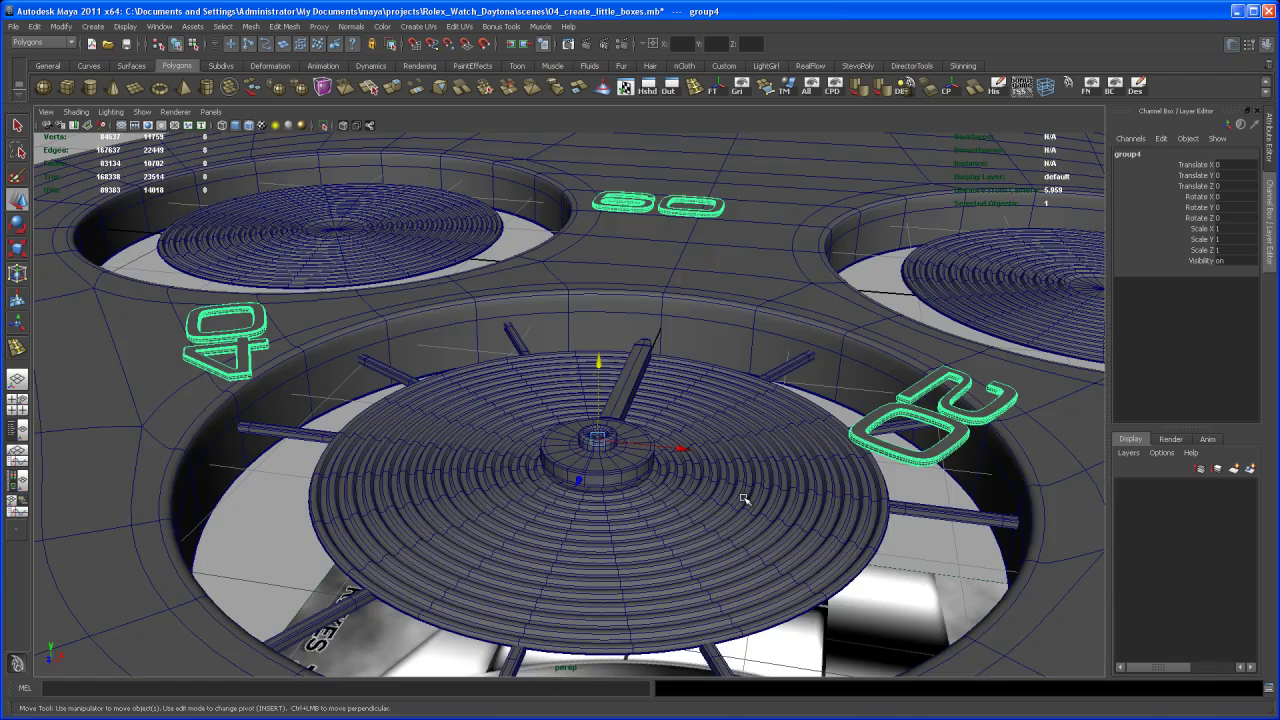
Raise the numeral group's pivot straight up from the sub-dial's centre to about the height of the numerals.
alt+drag(743, 498, 703, 523)
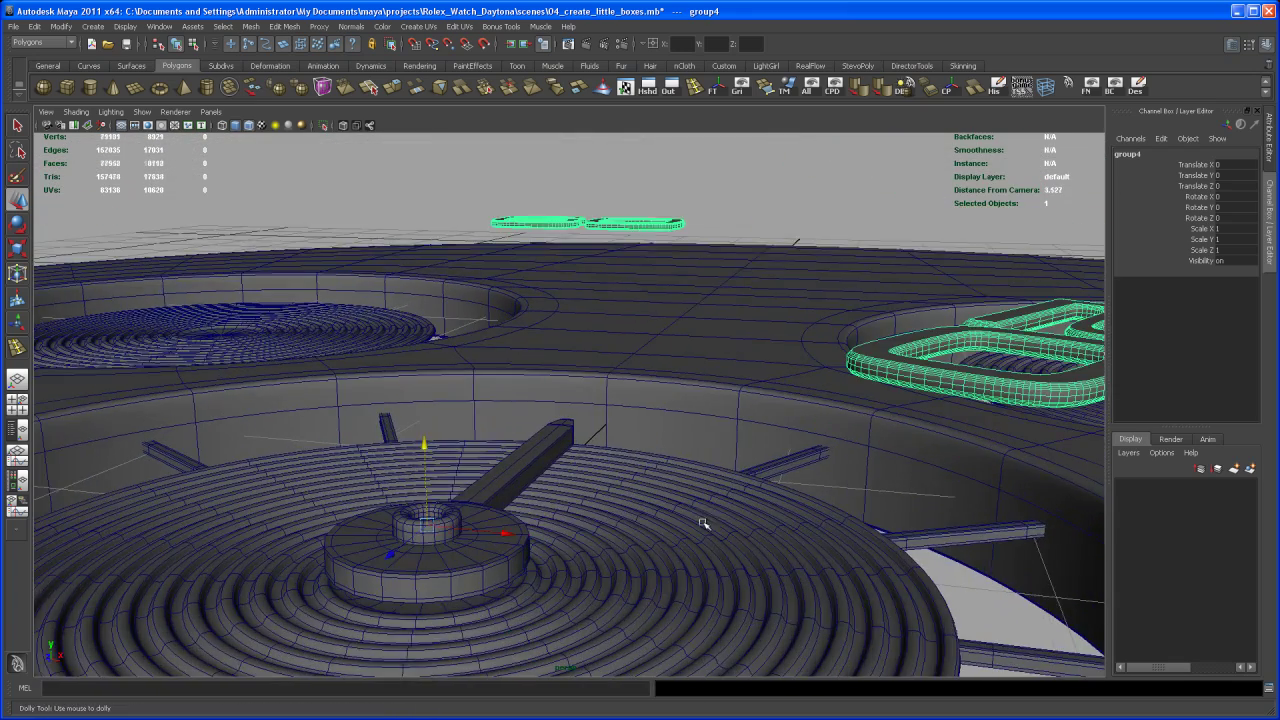
alt+middle_drag(882, 373, 846, 360)
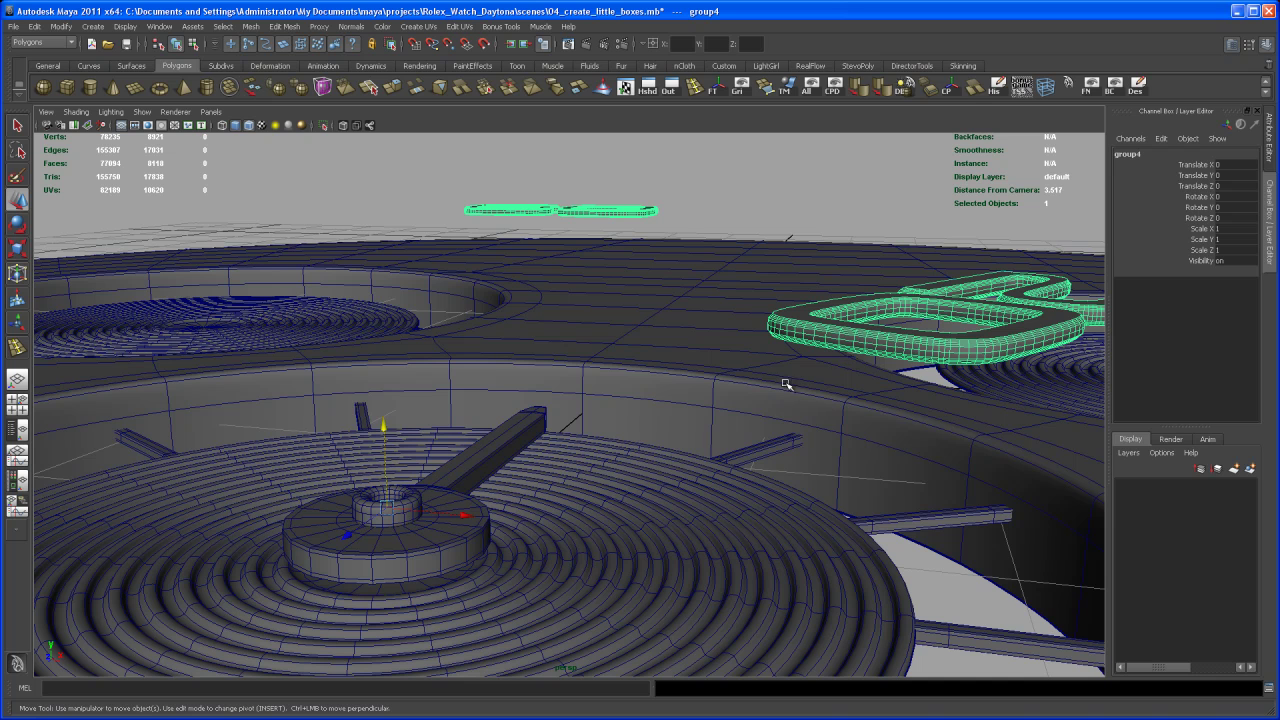
key(Insert)
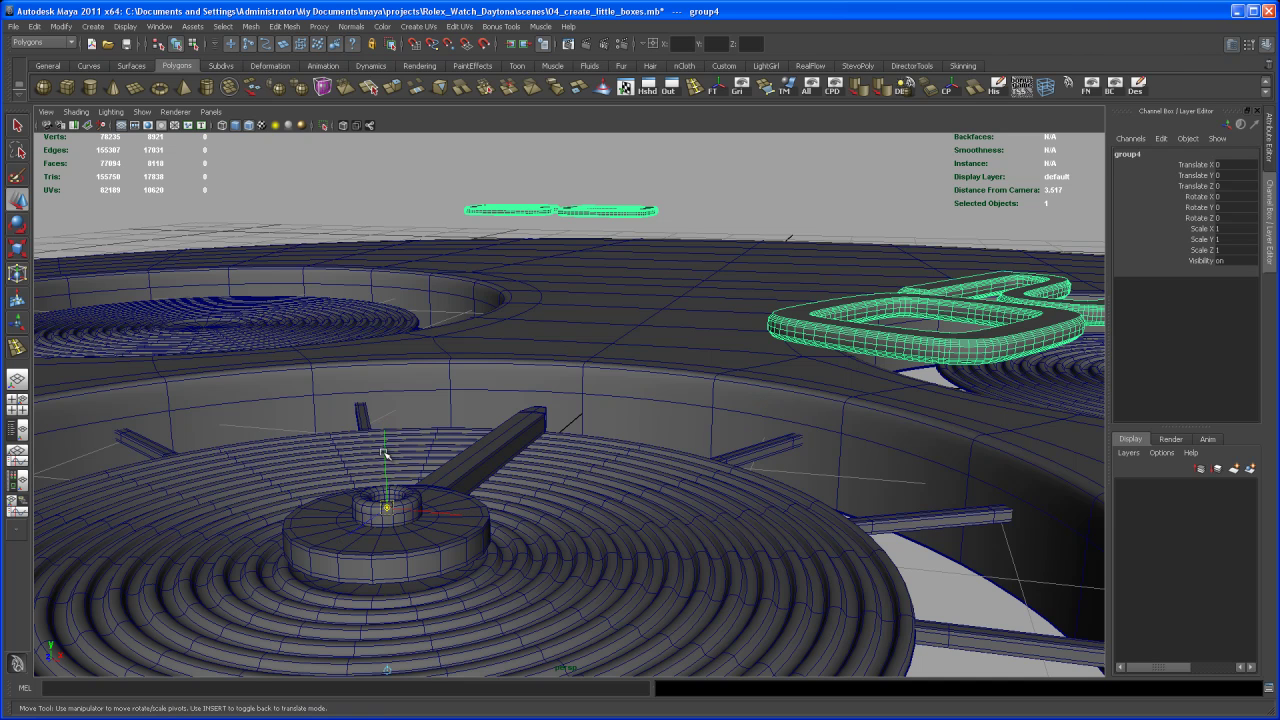
drag(385, 454, 380, 411)
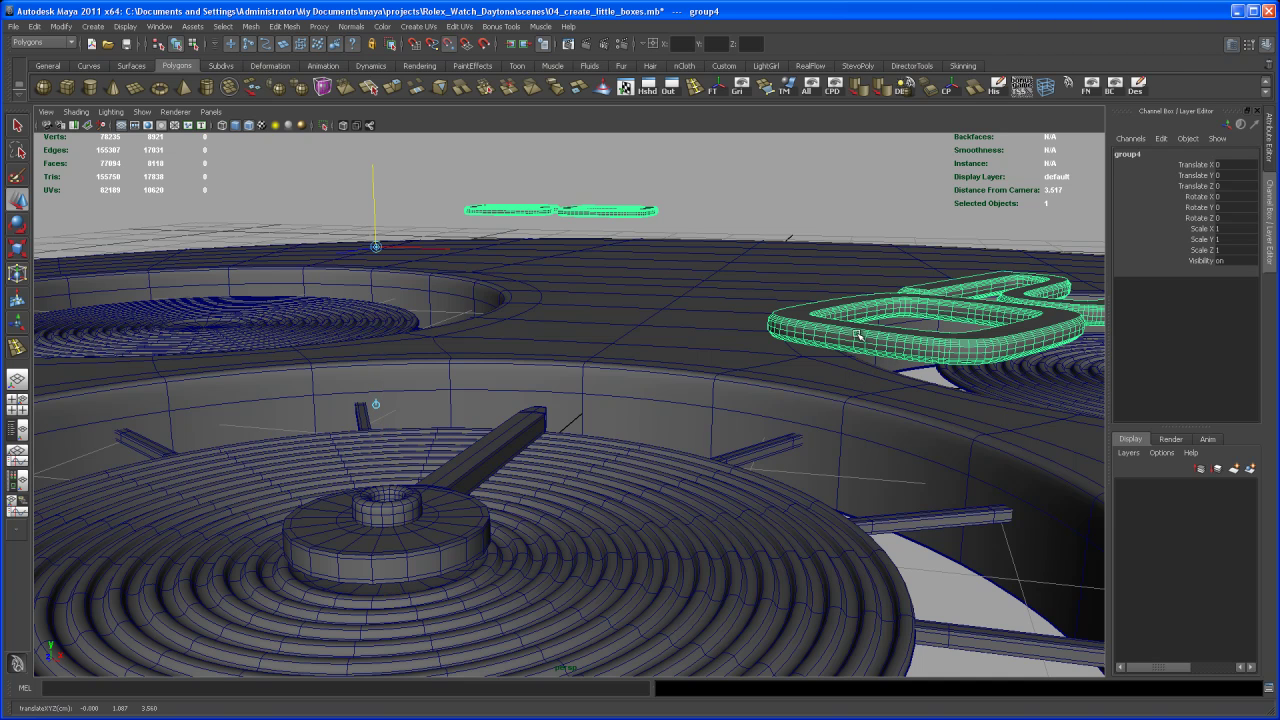
Finish the pivot edit and lower the numeral group straight down toward the sub-dial, to a Translate Y of about -0.638.
key(Insert)
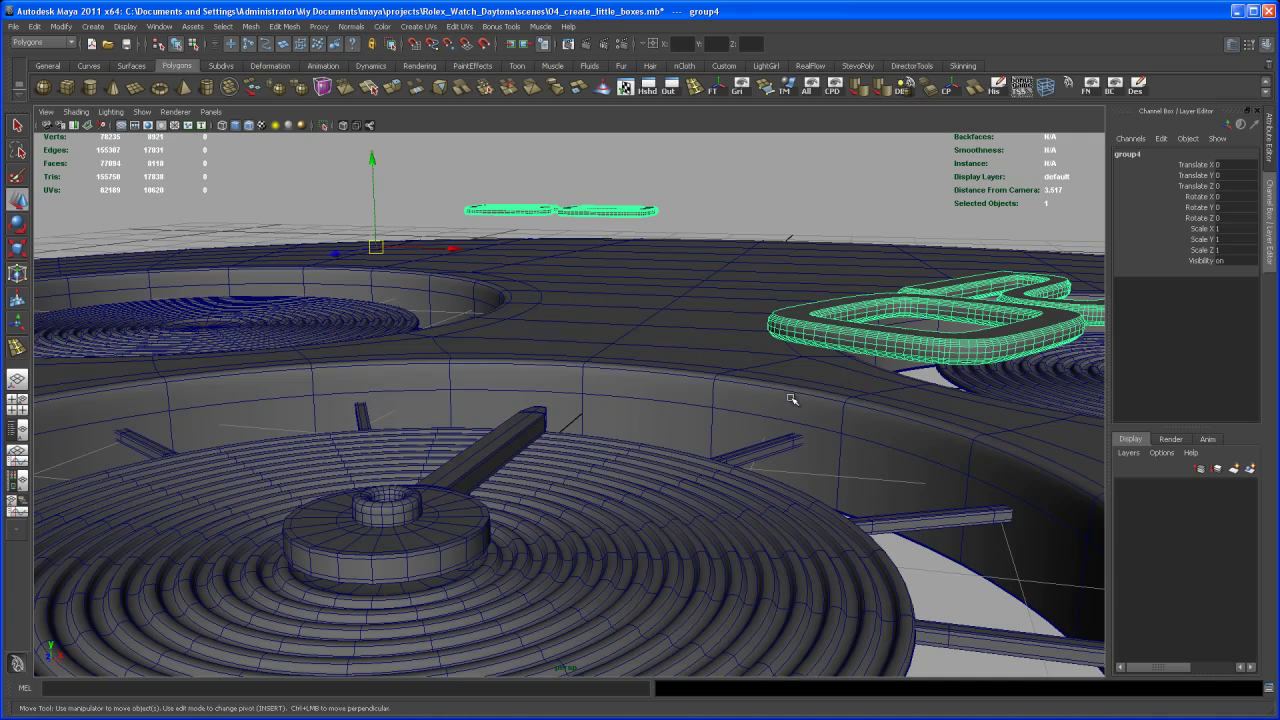
alt+right_drag(700, 384, 532, 340)
alt+middle_drag(532, 340, 600, 291)
alt+drag(600, 291, 565, 312)
drag(541, 266, 541, 346)
Lower the numeral group further in the side view to the level of the sub-dial's marker bars, with Translate Y about -1.074.
key(space)
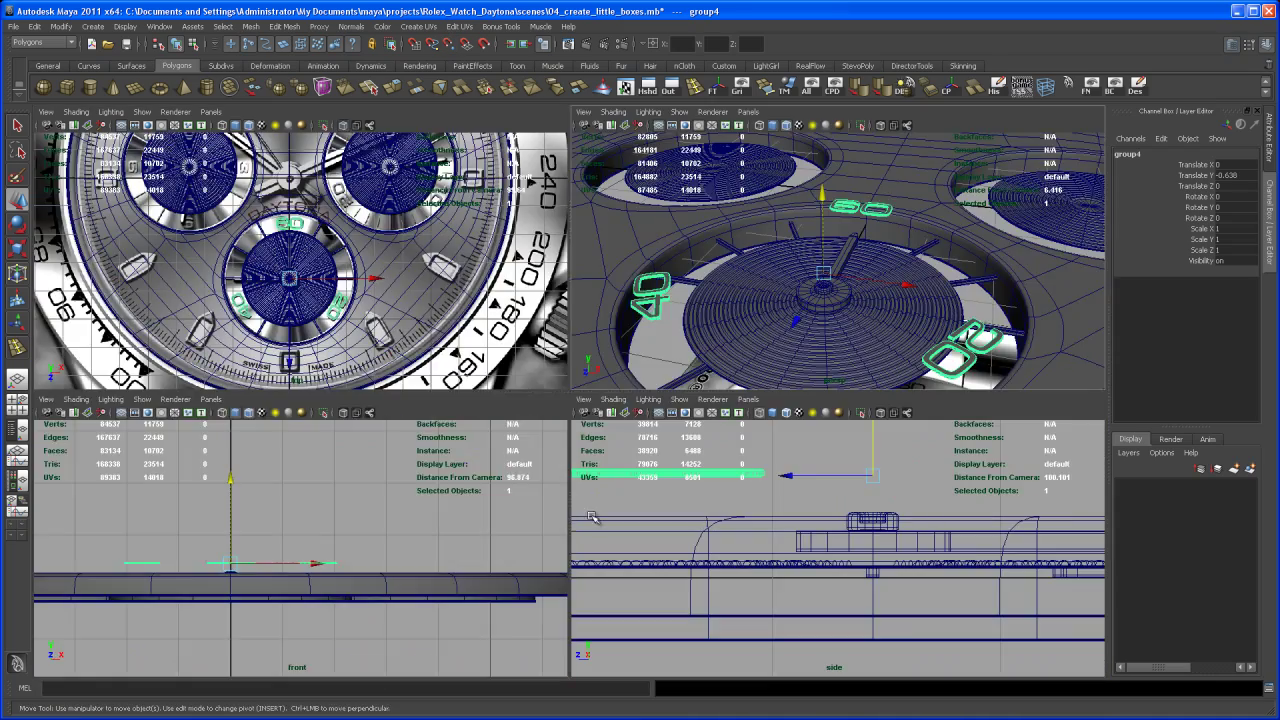
key(space)
alt+middle_drag(673, 411, 740, 460)
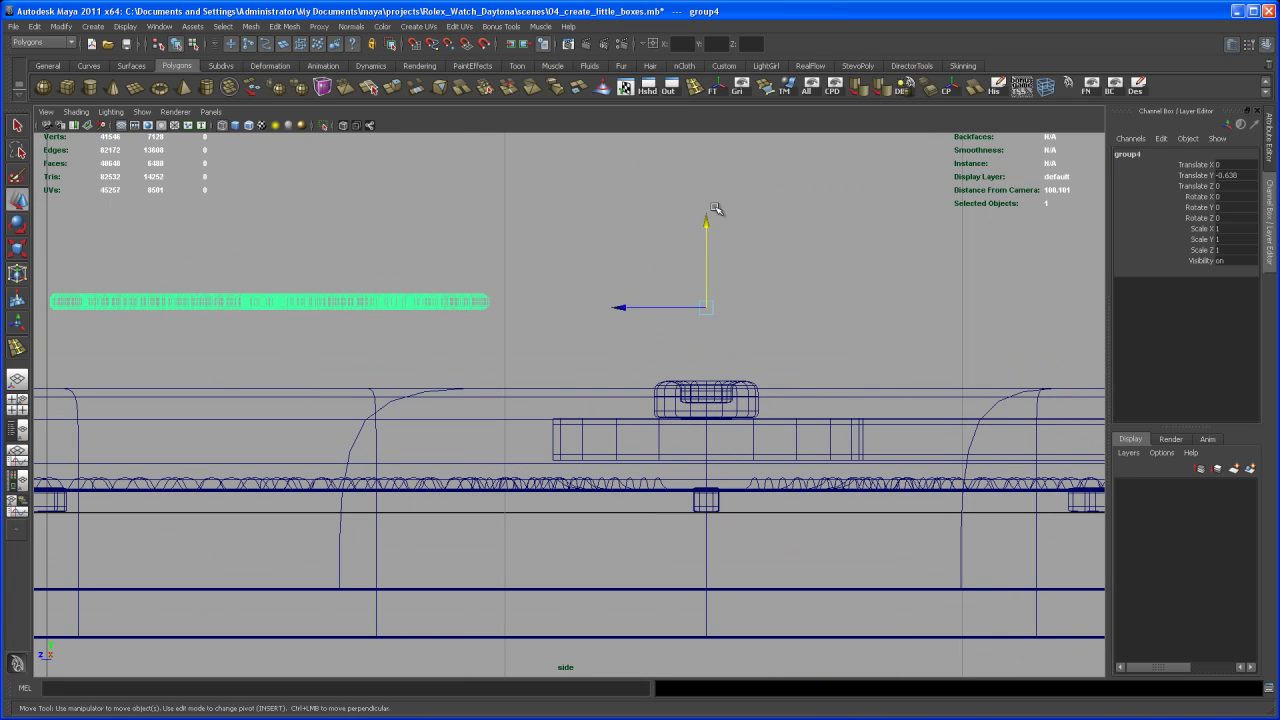
drag(705, 220, 704, 422)
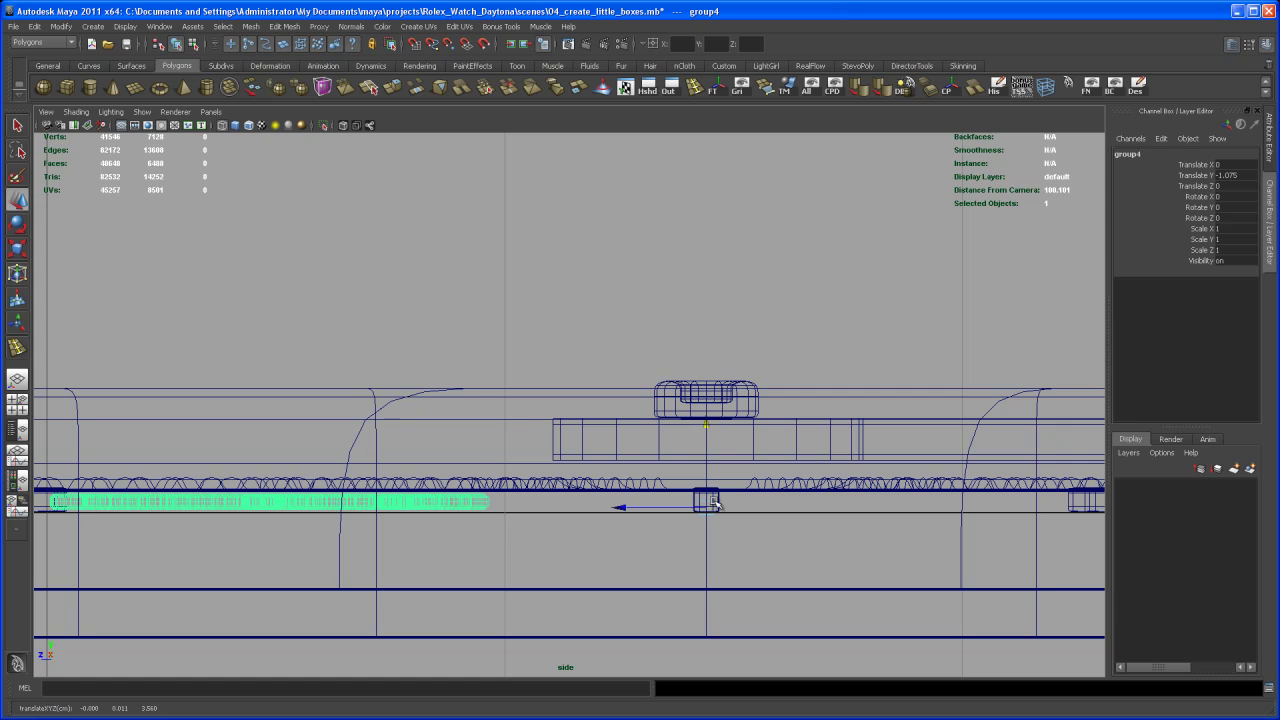
Examine the lowered 60, 40 and 20 numerals in the lower sub-dial and the whole dial from several perspective angles.
key(space)
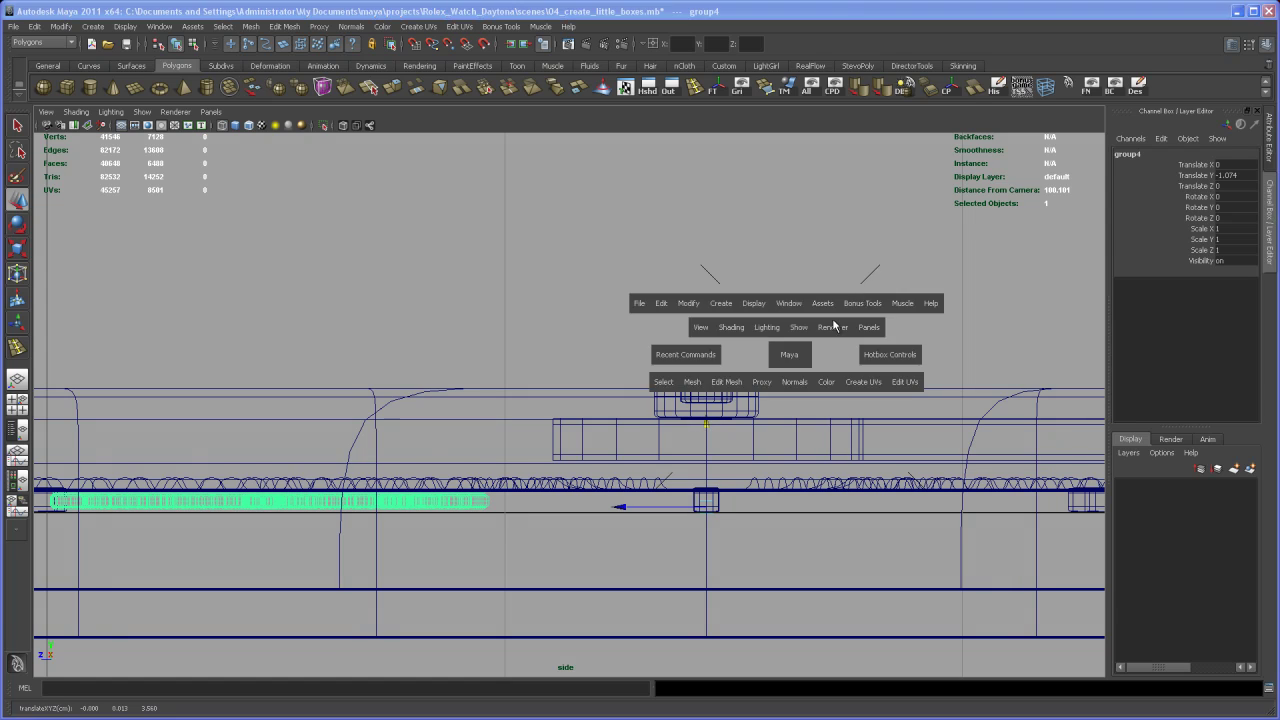
key(space)
alt+right_drag(854, 409, 757, 377)
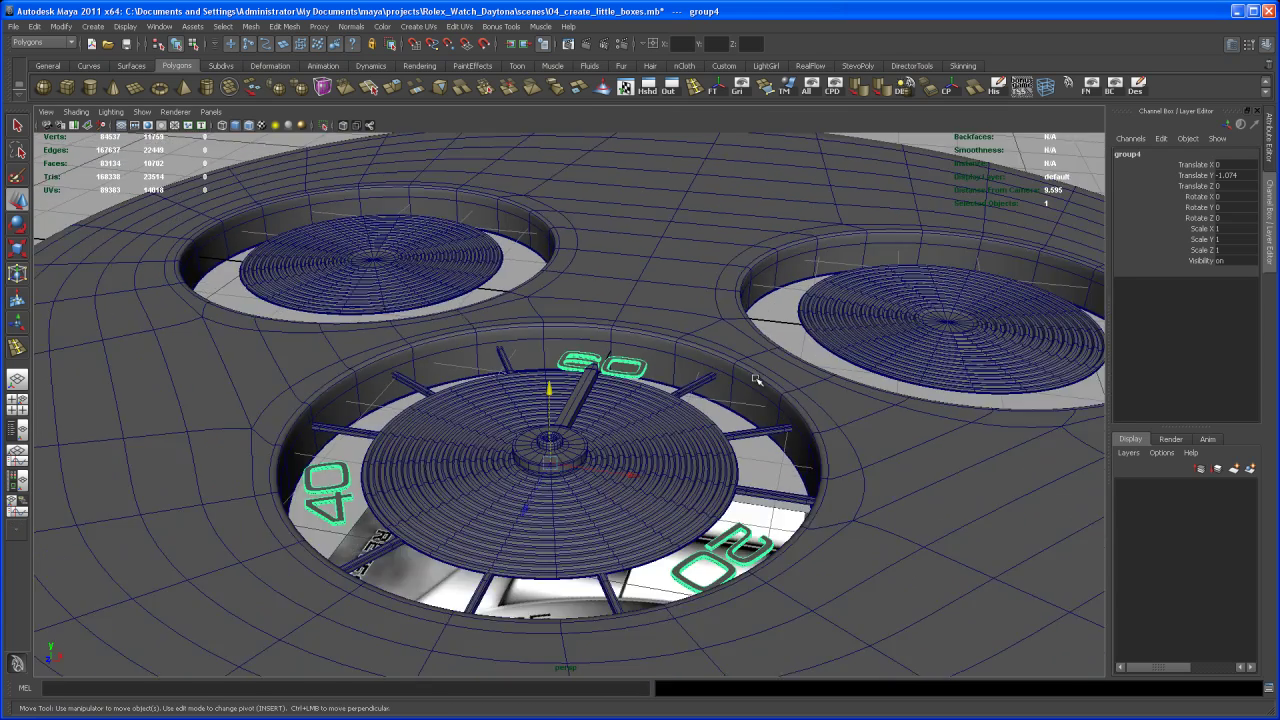
alt+drag(757, 377, 749, 397)
alt+middle_drag(749, 397, 806, 383)
alt+right_drag(806, 383, 734, 366)
alt+drag(734, 366, 743, 397)
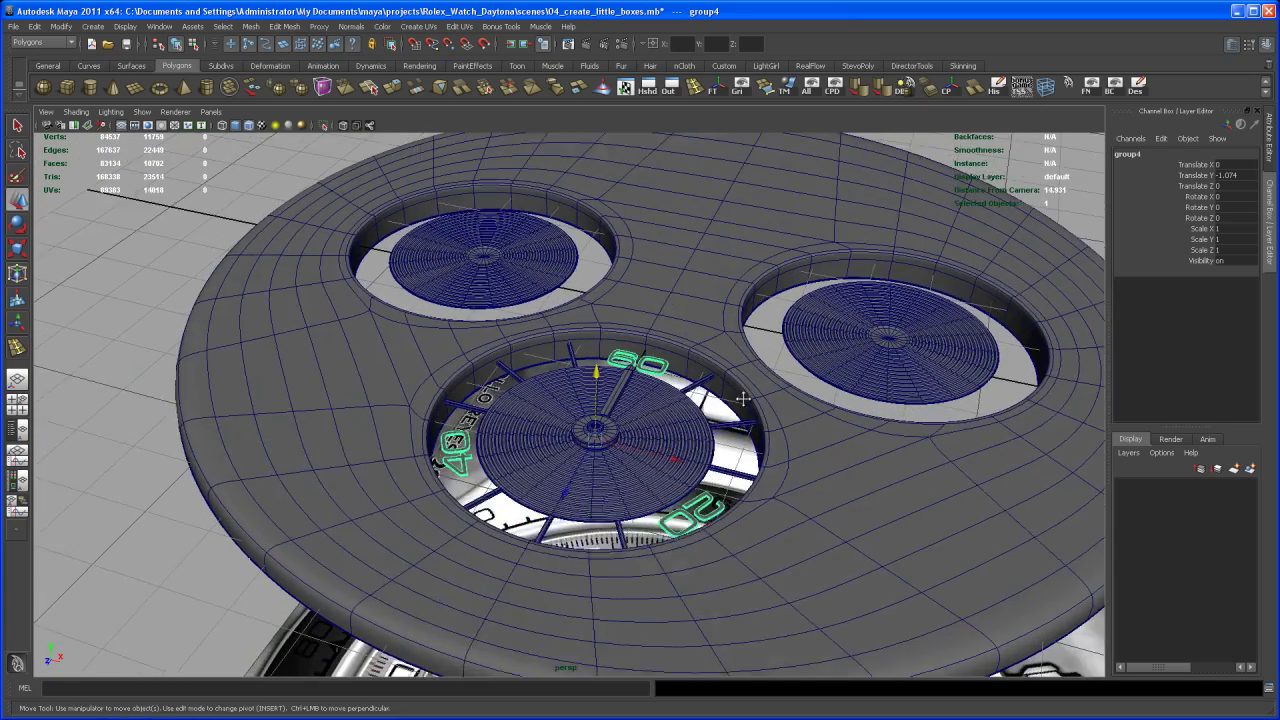
alt+middle_drag(743, 397, 763, 385)
alt+right_drag(763, 385, 715, 369)
alt+drag(715, 369, 713, 400)
alt+right_drag(713, 400, 709, 451)
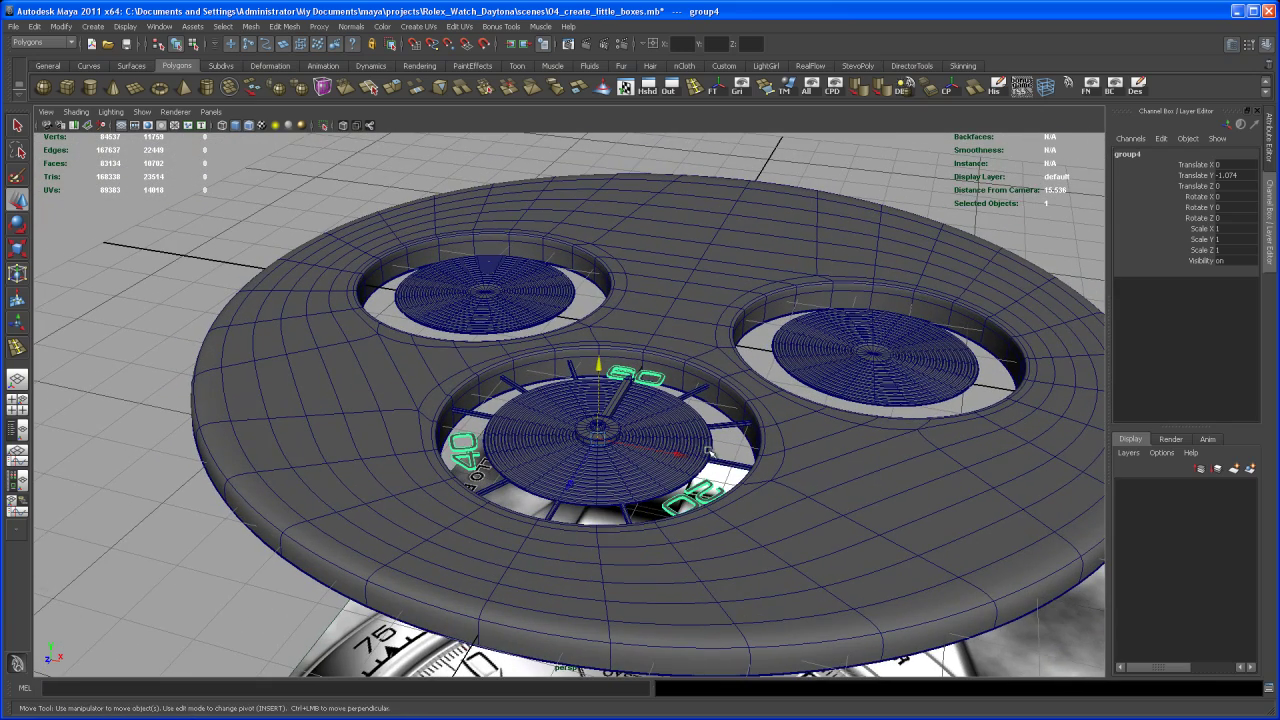